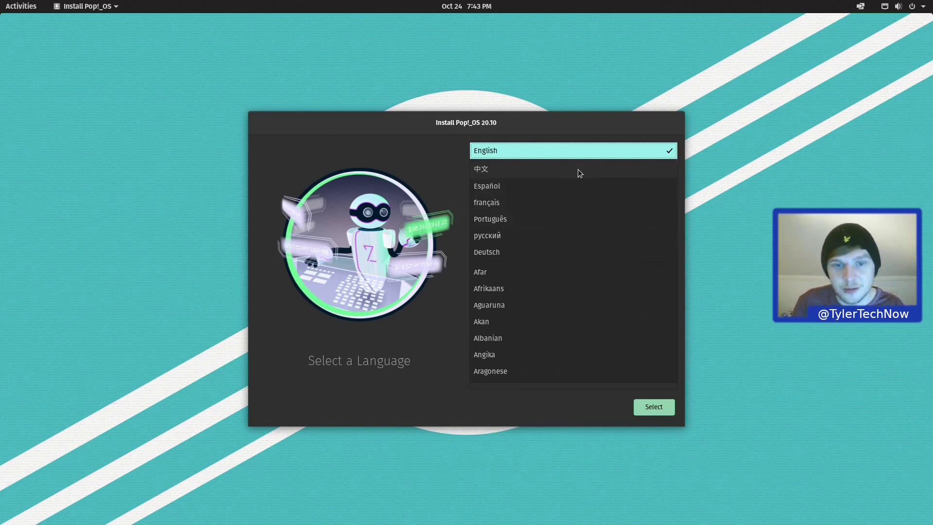
Step: Choose English as the installer language and United Kingdom as the region
{"action": "left_click", "coordinate": [660, 411]}
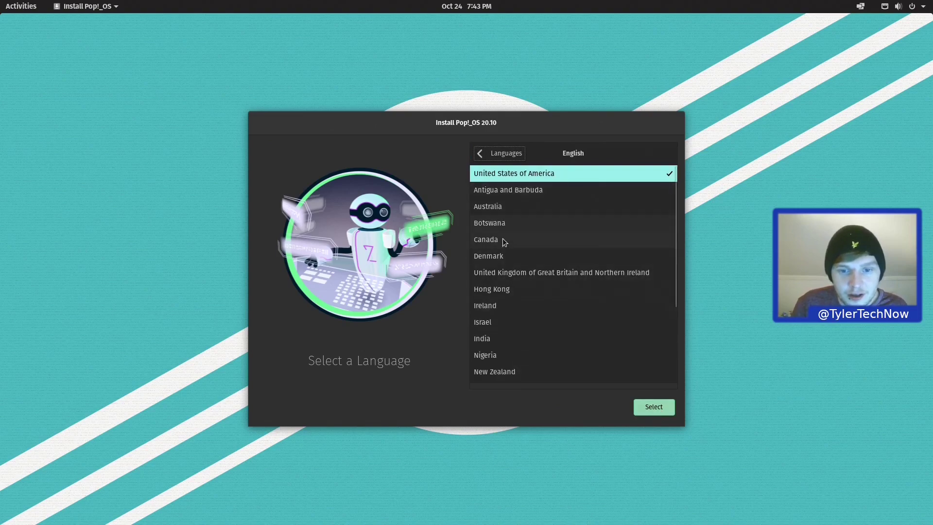
{"action": "left_click", "coordinate": [525, 275]}
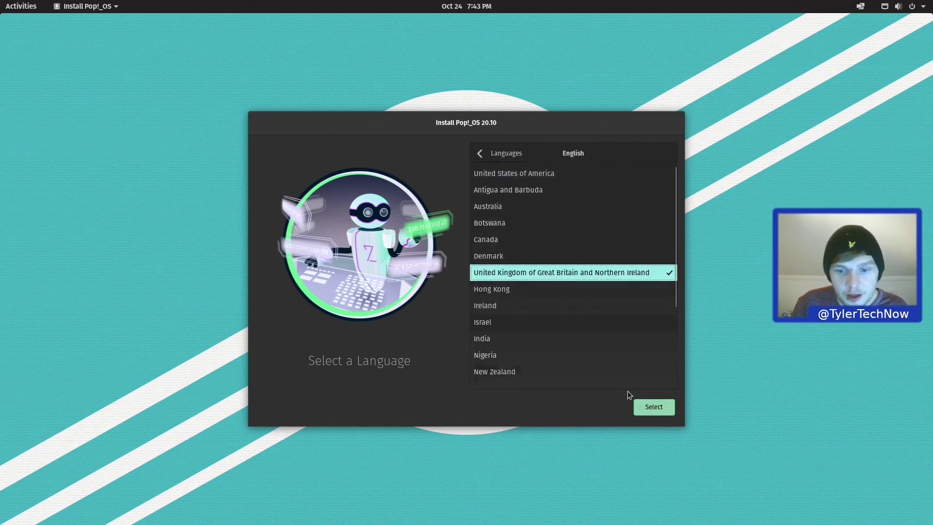
{"action": "left_click", "coordinate": [654, 409]}
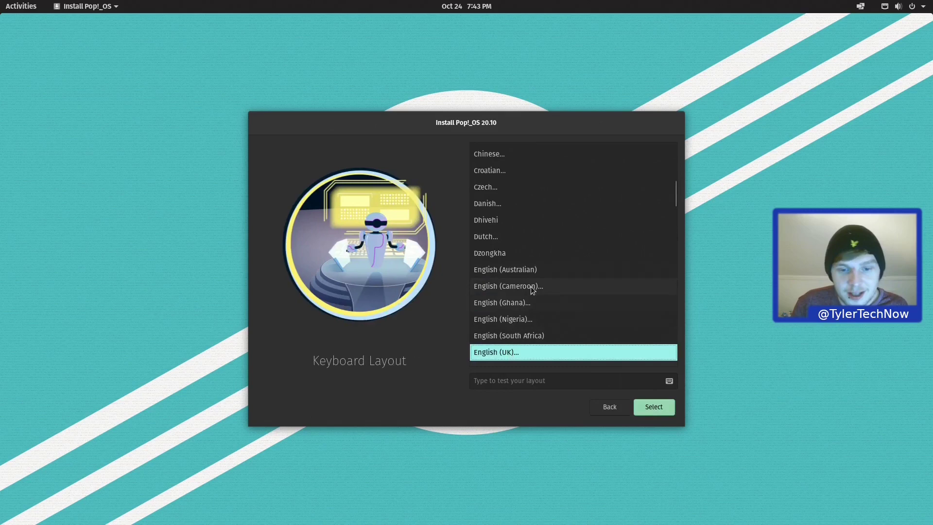
Step: Test typing '~/' and confirm the default English (UK) keyboard layout
{"action": "left_click", "coordinate": [534, 381]}
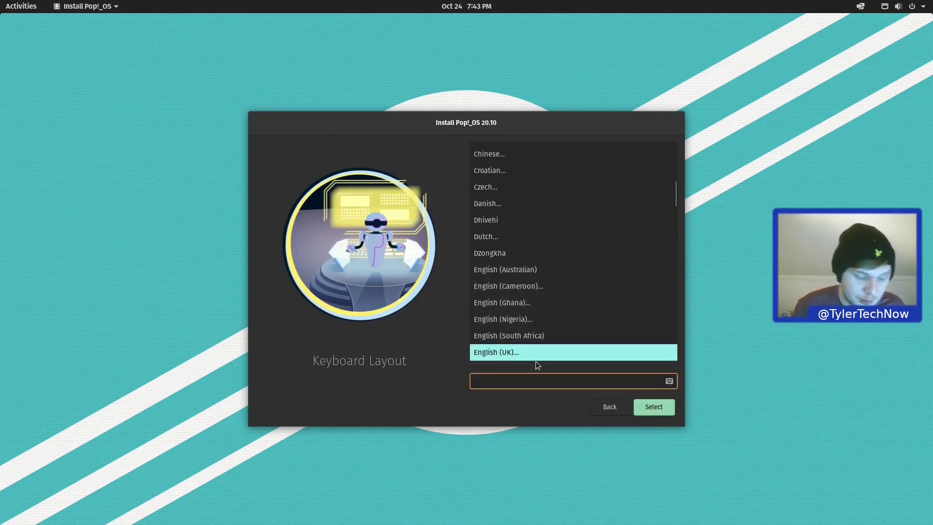
{"action": "type", "text": "~/"}
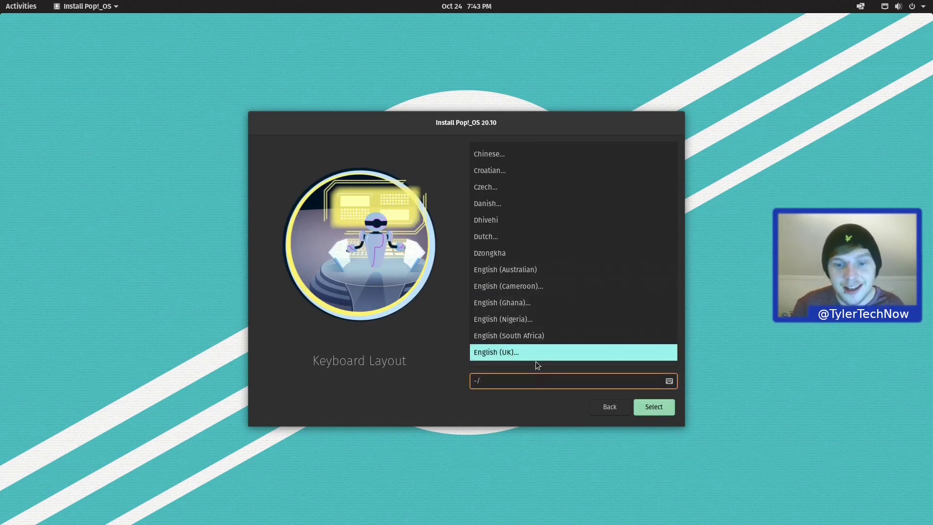
{"action": "left_click", "coordinate": [656, 411]}
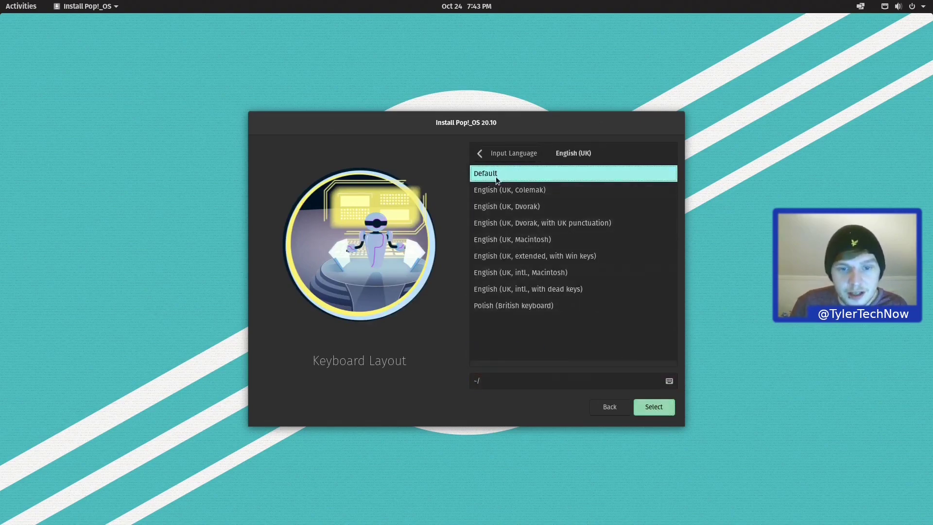
{"action": "left_click", "coordinate": [661, 405]}
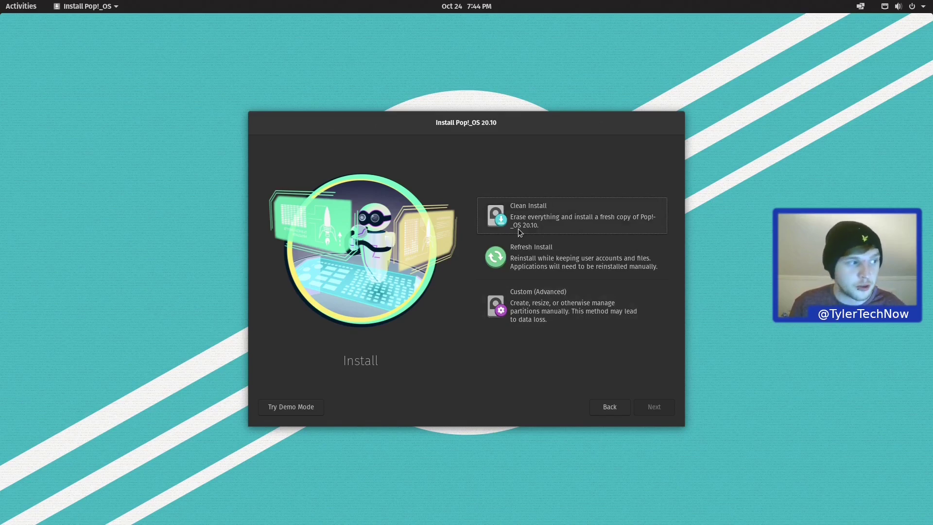
Step: Clean-install Pop!_OS onto the Sabrent drive, erasing it, without encryption
{"action": "left_click", "coordinate": [533, 225]}
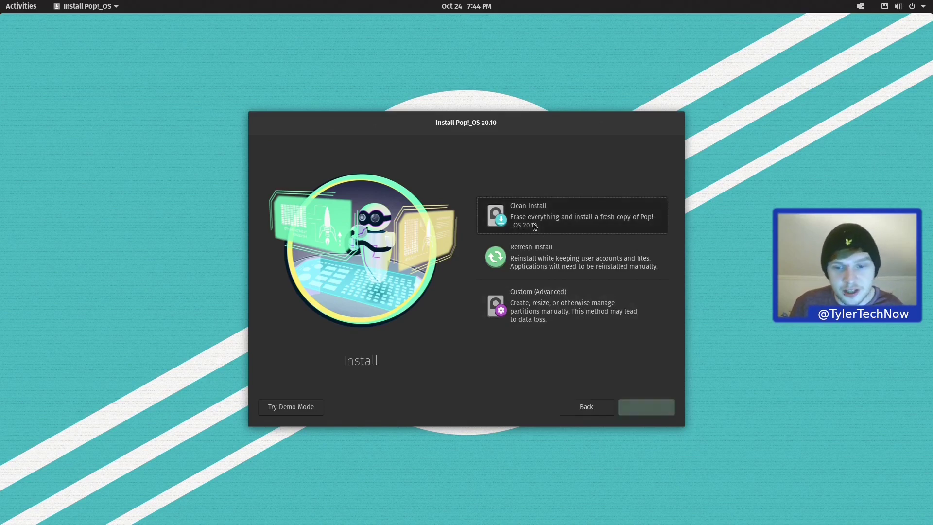
{"action": "left_click", "coordinate": [659, 405]}
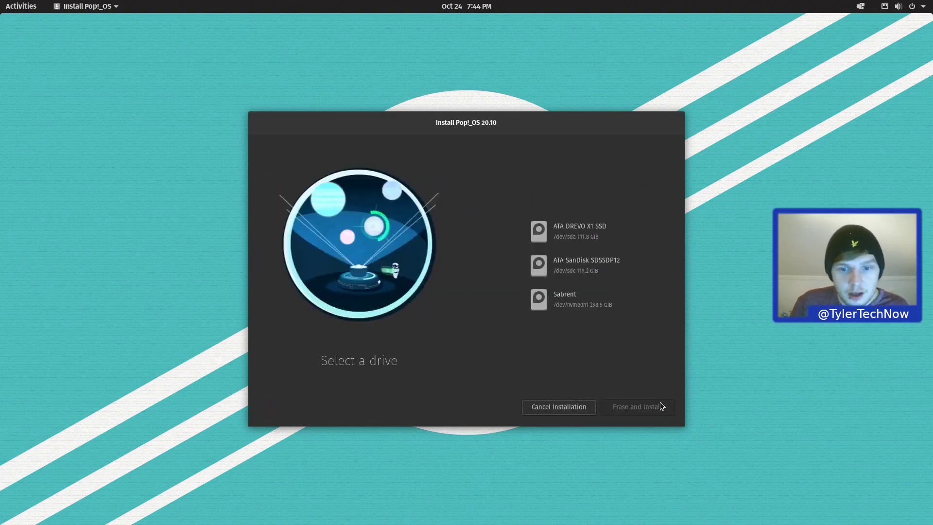
{"action": "left_click", "coordinate": [567, 300]}
{"action": "left_click", "coordinate": [624, 406]}
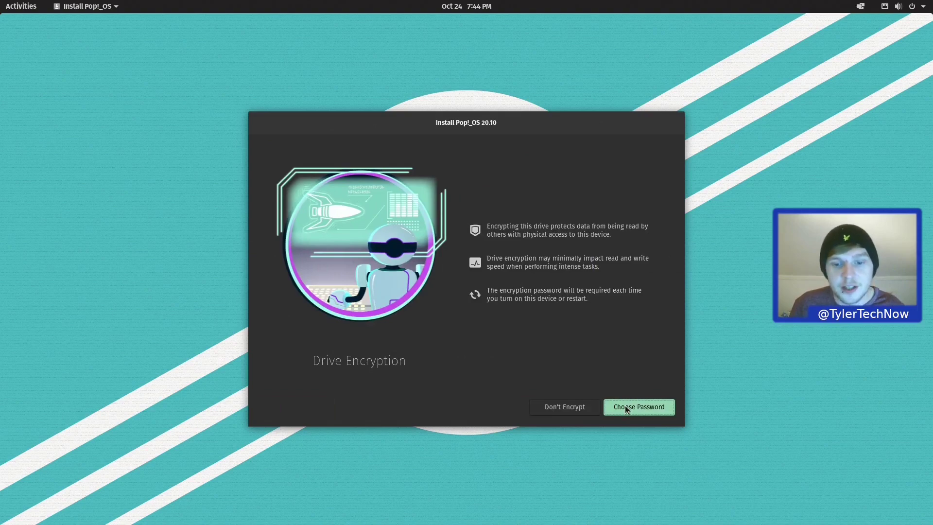
{"action": "left_click", "coordinate": [569, 407]}
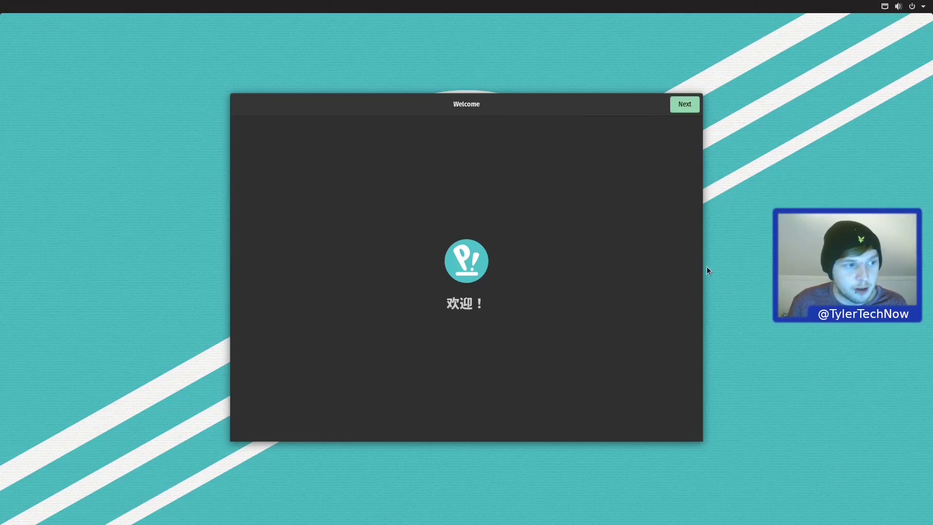
Step: Accept the welcome, keyboard, privacy and London time zone defaults, skipping online accounts
{"action": "left_click", "coordinate": [685, 98]}
{"action": "left_click", "coordinate": [686, 99]}
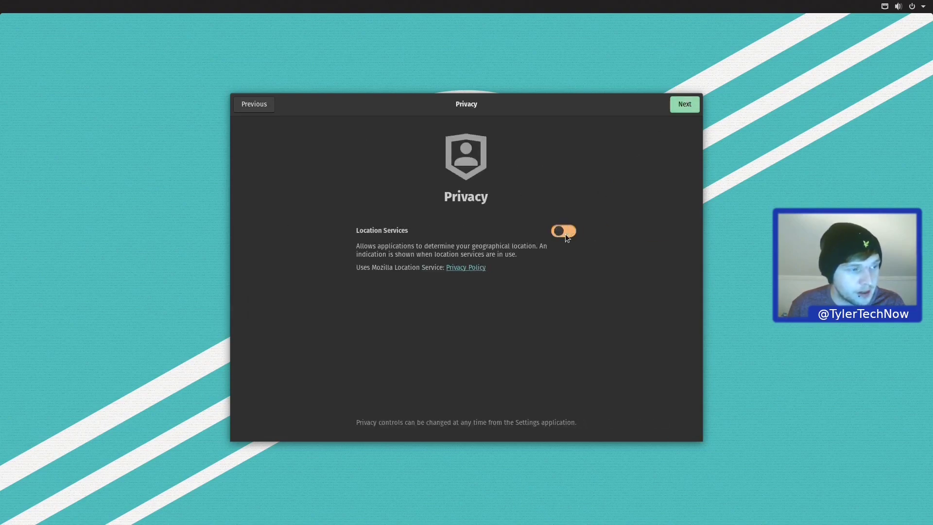
{"action": "left_click", "coordinate": [685, 103]}
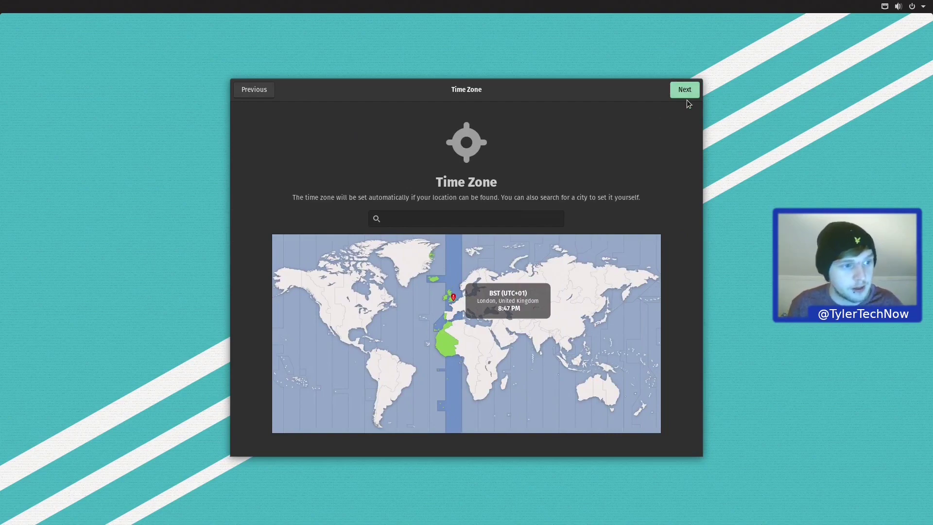
{"action": "left_click", "coordinate": [687, 92]}
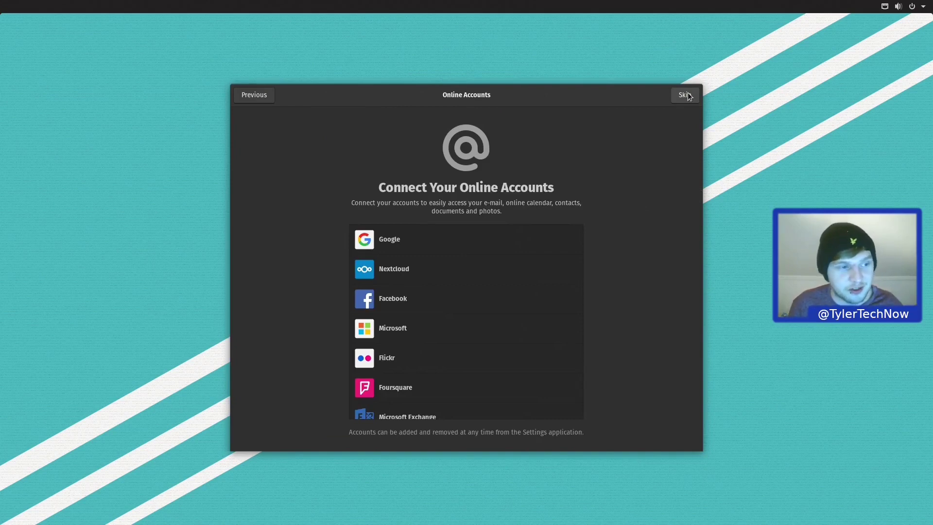
{"action": "left_click", "coordinate": [686, 95]}
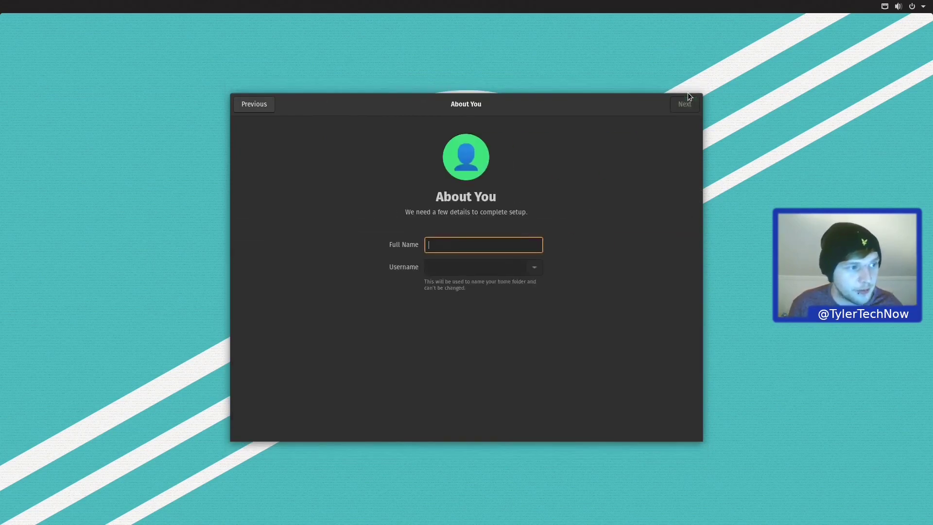
Step: Create the user account with a name and confirmed password, then start using Pop!_OS
{"action": "type", "text": "tyler"}
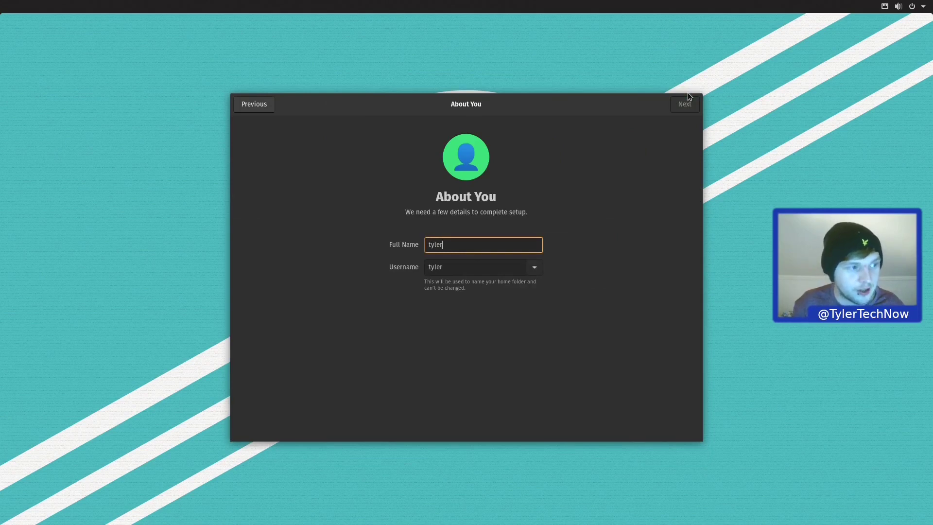
{"action": "key", "text": "Return"}
{"action": "type", "text": "********"}
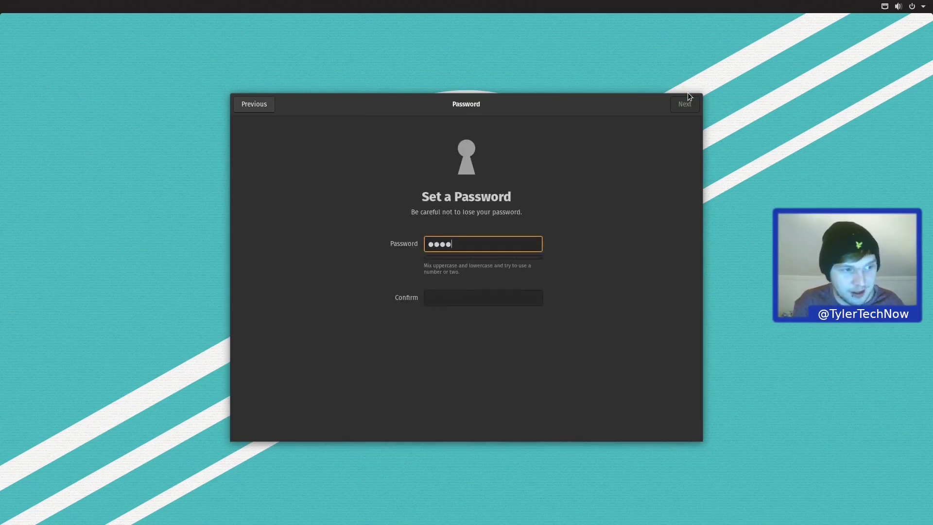
{"action": "key", "text": "Tab"}
{"action": "type", "text": "********"}
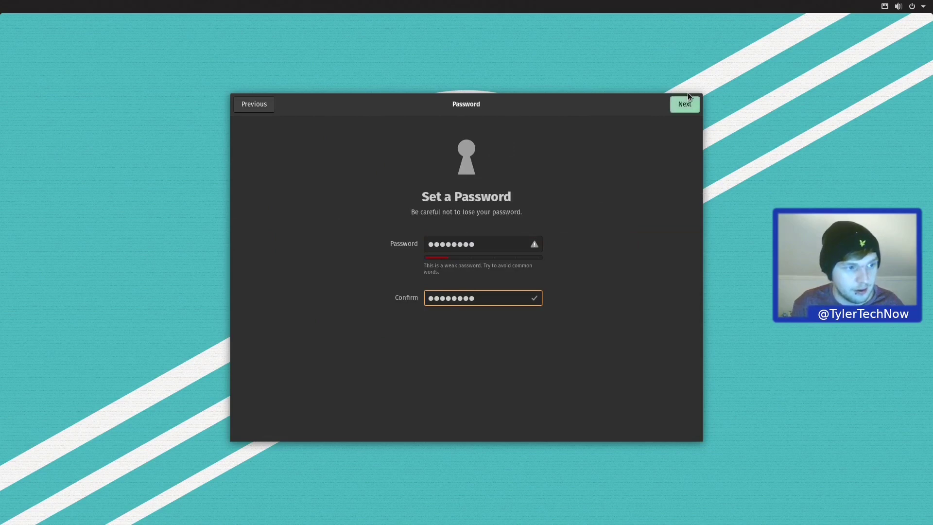
{"action": "key", "text": "Return"}
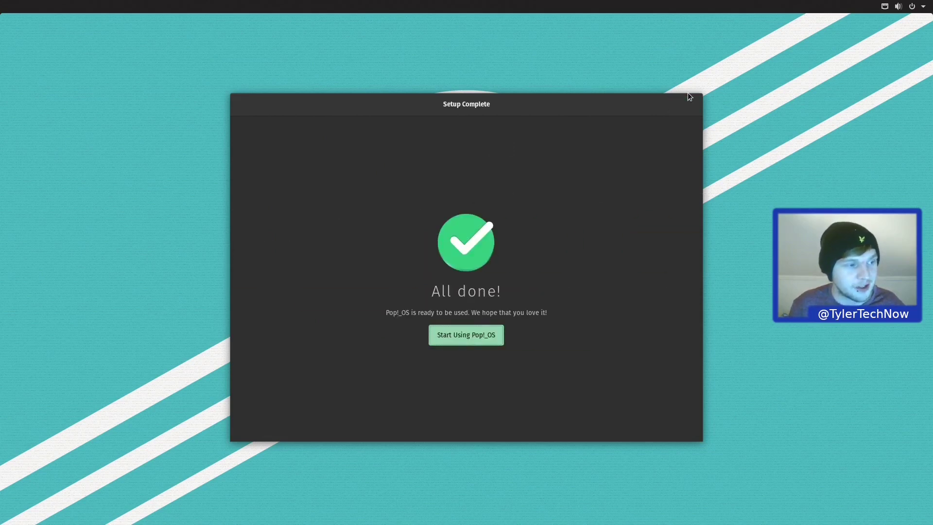
{"action": "key", "text": "Return"}
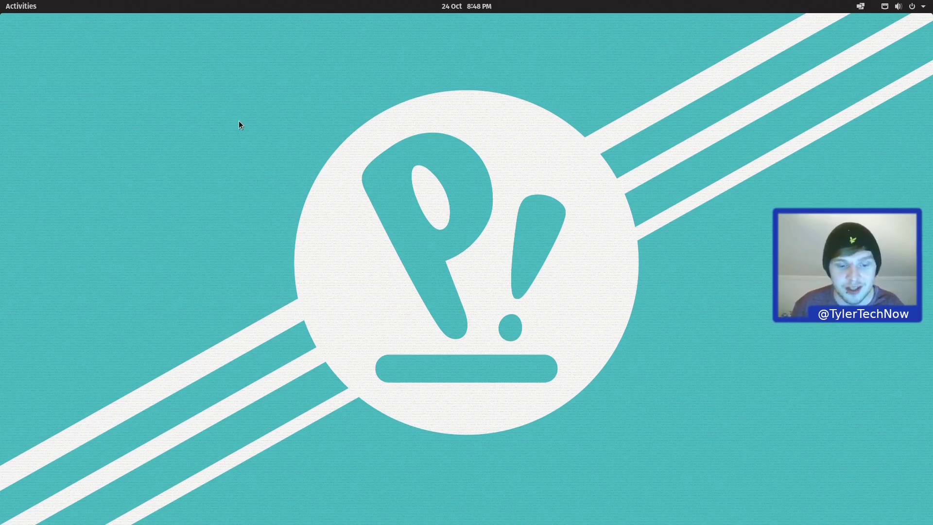
{"action": "key", "text": "super"}
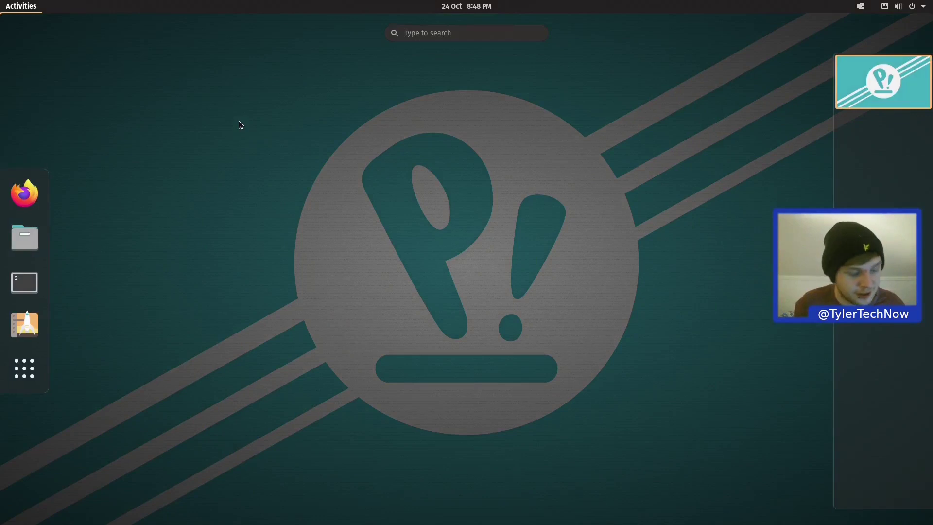
{"action": "type", "text": "gnome-disks"}
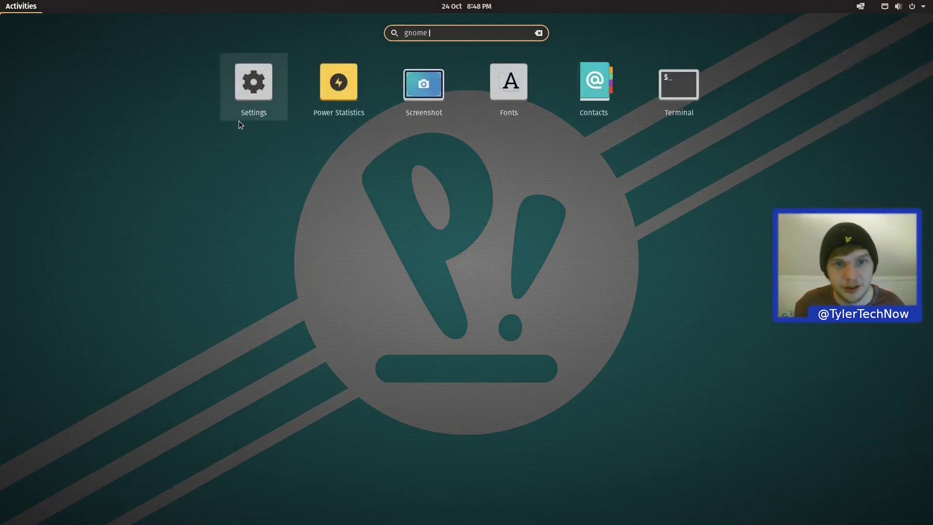
{"action": "key", "text": "Return"}
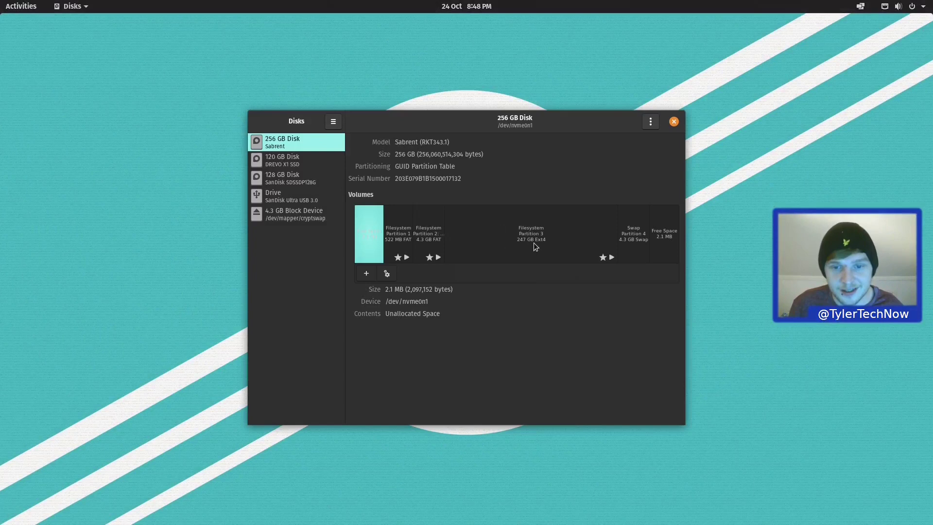
{"action": "left_click", "coordinate": [424, 232]}
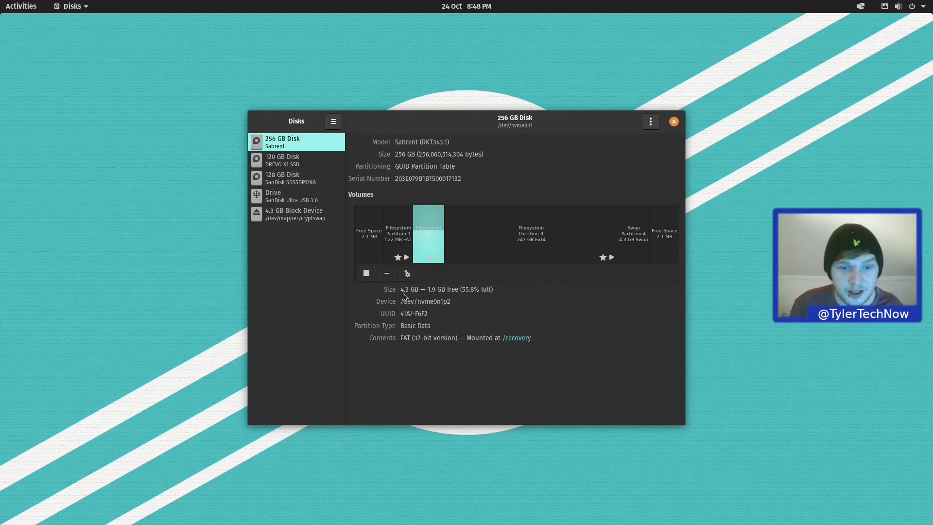
{"action": "left_click", "coordinate": [638, 240]}
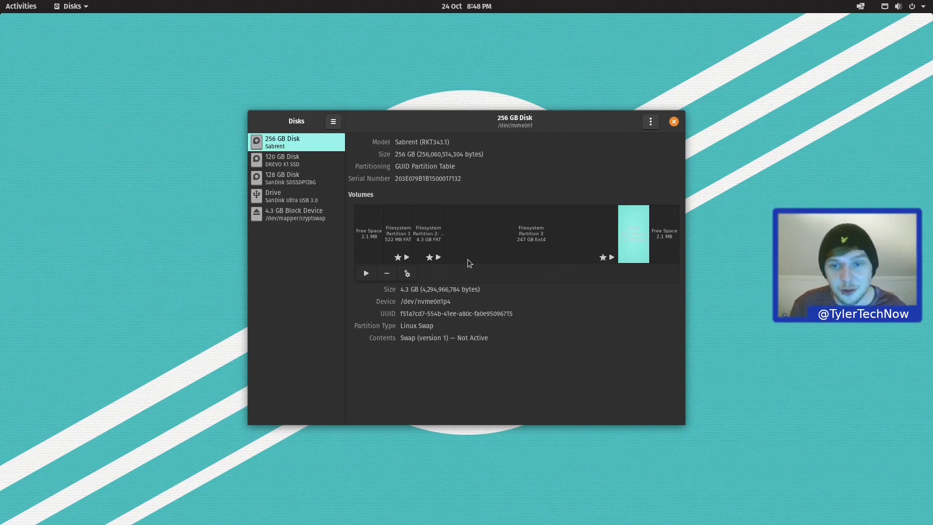
{"action": "left_click", "coordinate": [674, 121]}
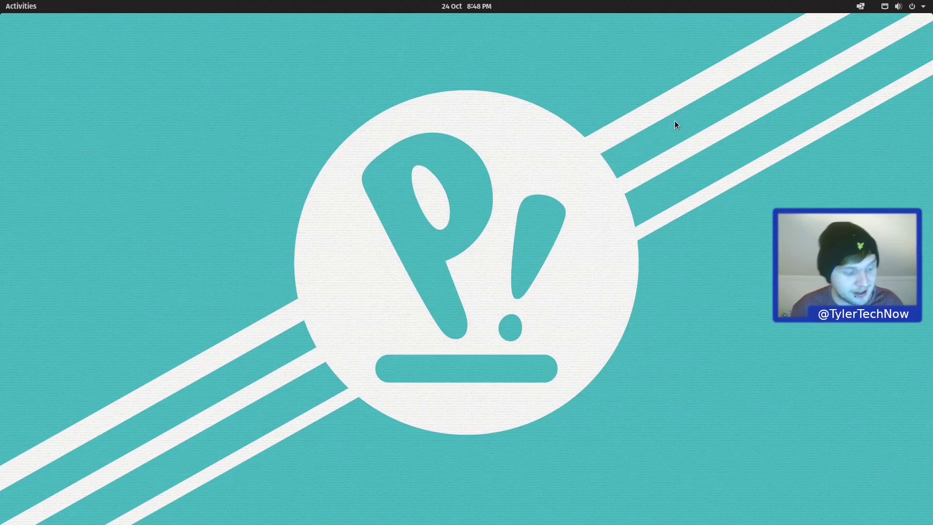
Step: Search 'about' to view Pop!_OS 20.10 system details and 504.1 GB disk, then show the app grid
{"action": "key", "text": "super"}
{"action": "type", "text": "about"}
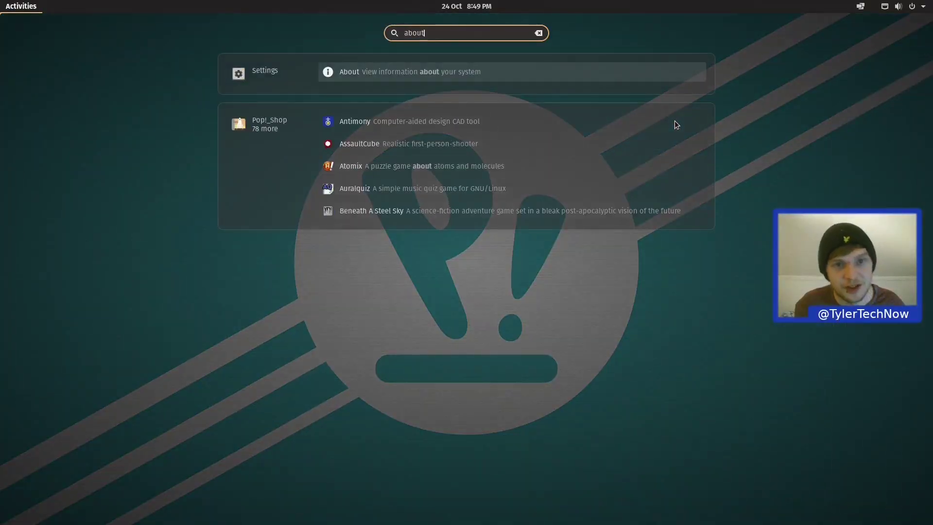
{"action": "key", "text": "Return"}
{"action": "scroll", "coordinate": [652, 326], "scroll_direction": "down", "scroll_amount": 2}
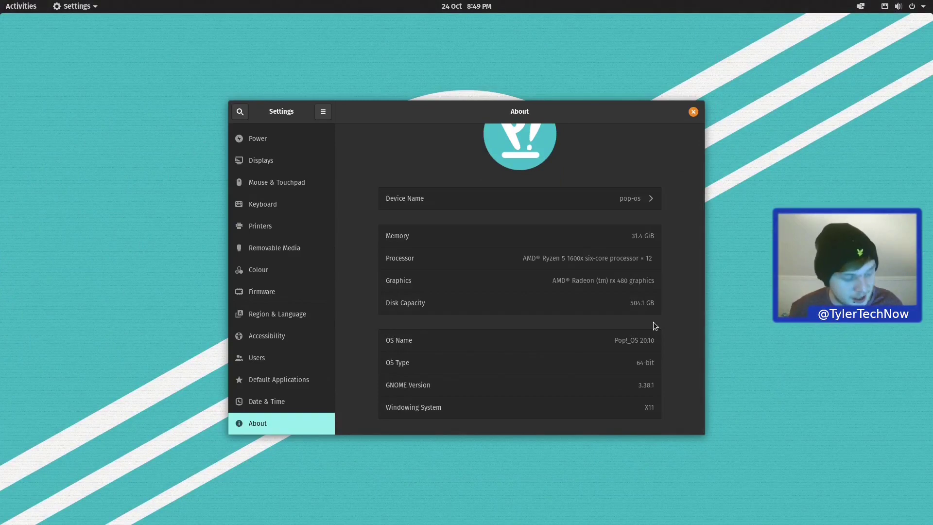
{"action": "key", "text": "super"}
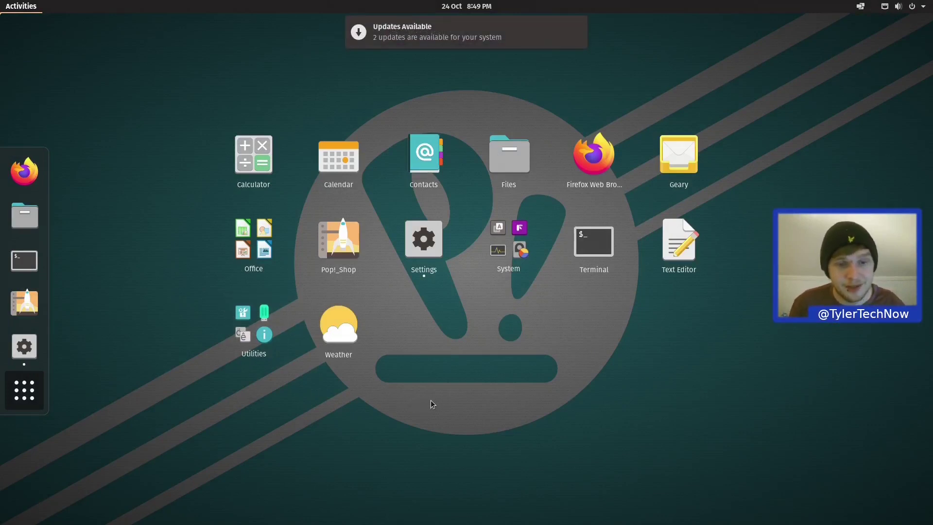
Step: Try dragging the Firefox icon in the app grid, then leave the overview
{"action": "mouse_move", "coordinate": [603, 150]}
{"action": "left_mouse_down"}
{"action": "mouse_move", "coordinate": [391, 146]}
{"action": "mouse_move", "coordinate": [307, 166]}
{"action": "mouse_move", "coordinate": [514, 155]}
{"action": "mouse_move", "coordinate": [629, 165]}
{"action": "mouse_move", "coordinate": [576, 152]}
{"action": "mouse_move", "coordinate": [591, 162]}
{"action": "mouse_move", "coordinate": [495, 162]}
{"action": "mouse_move", "coordinate": [616, 162]}
{"action": "mouse_move", "coordinate": [600, 165]}
{"action": "left_mouse_up"}
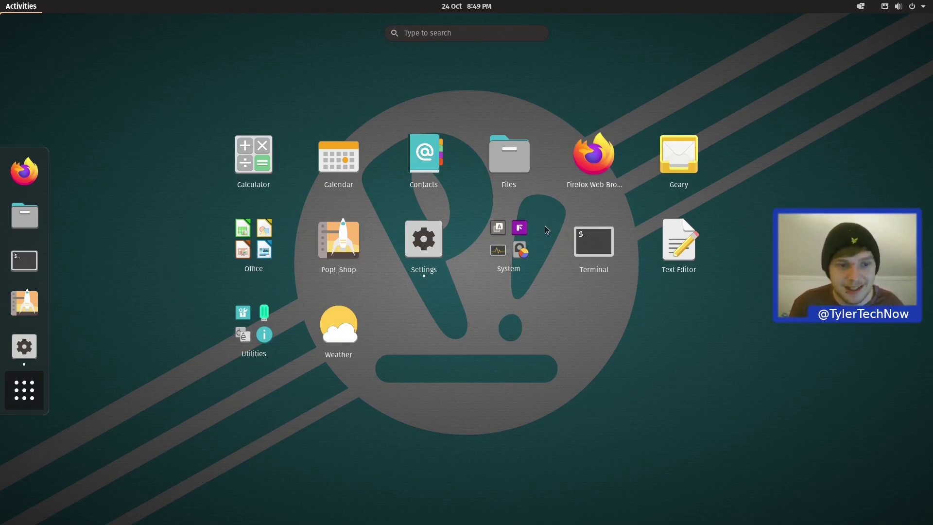
{"action": "key", "text": "Escape"}
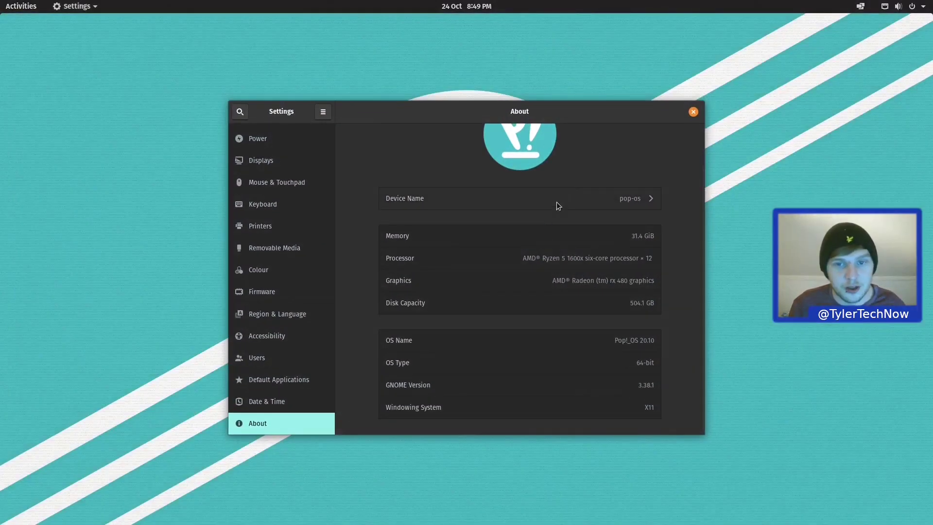
Step: Close Settings, run uname -a in a terminal to see kernel 5.8.0-7625-generic, then view notifications
{"action": "left_click", "coordinate": [693, 112]}
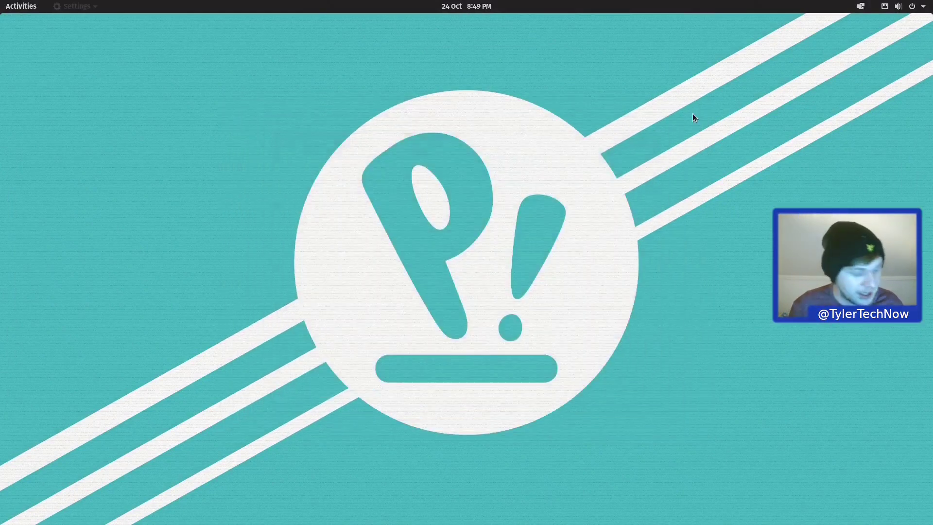
{"action": "key", "text": "ctrl+alt+t"}
{"action": "type", "text": "unam"}
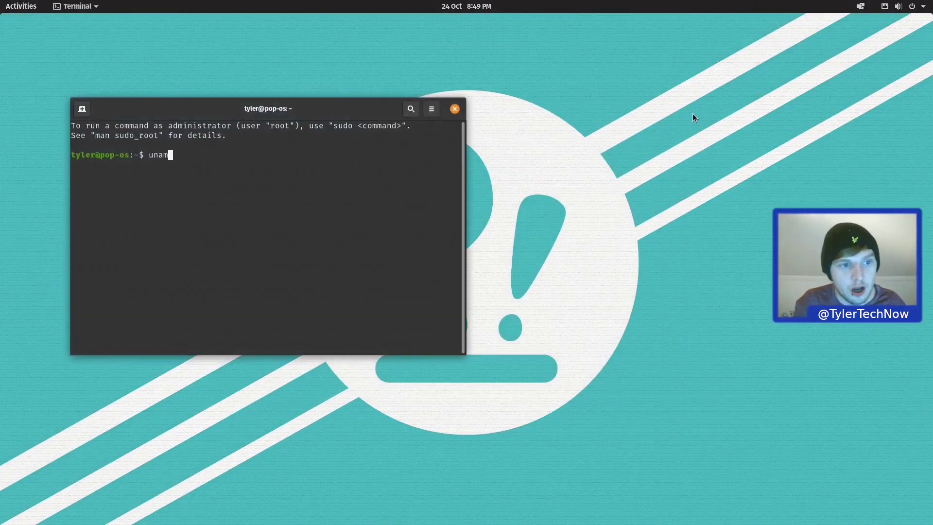
{"action": "type", "text": "e -a"}
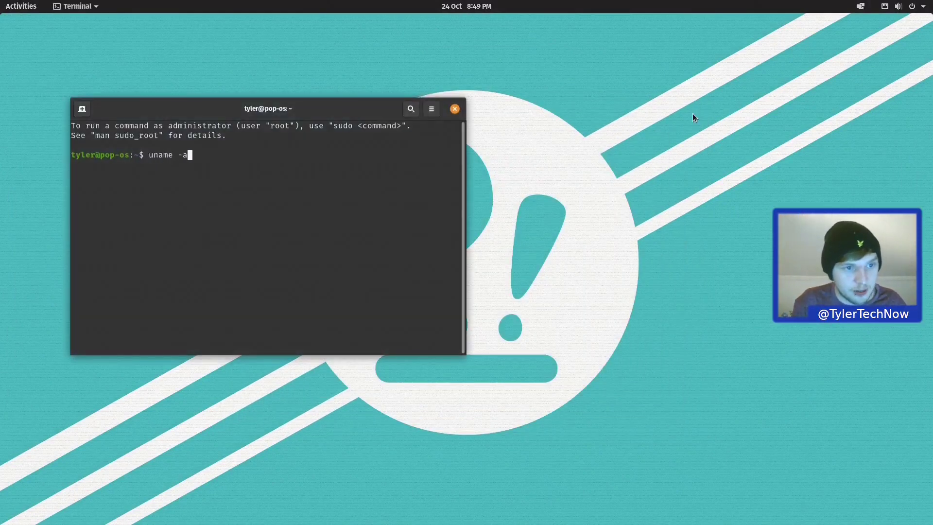
{"action": "key", "text": "Return"}
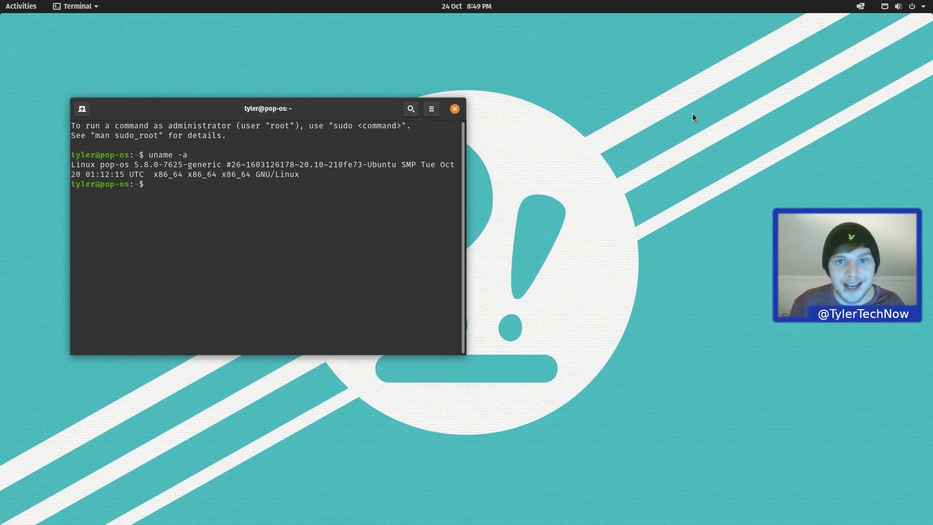
{"action": "left_click", "coordinate": [454, 109]}
{"action": "left_click", "coordinate": [463, 4]}
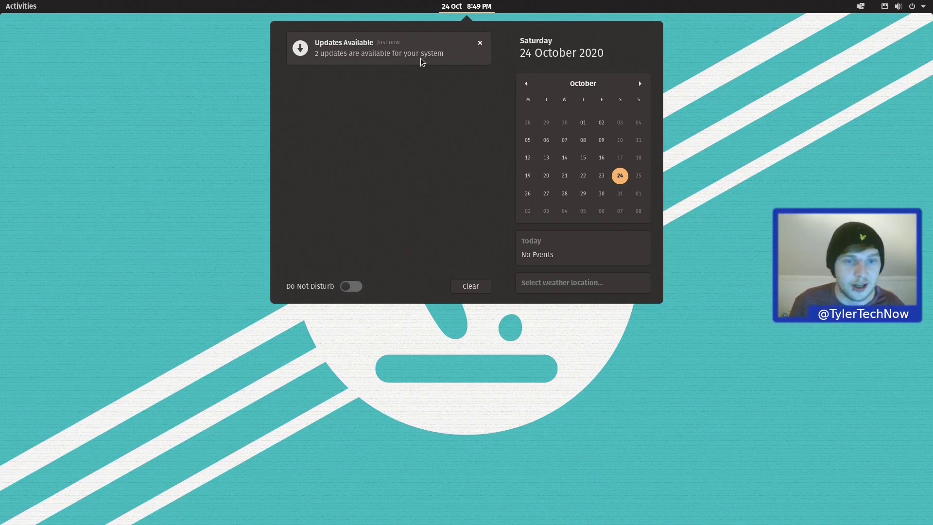
Step: Install both pending updates in Pop!_Shop with the account password, then close it and show all apps
{"action": "left_click", "coordinate": [422, 62]}
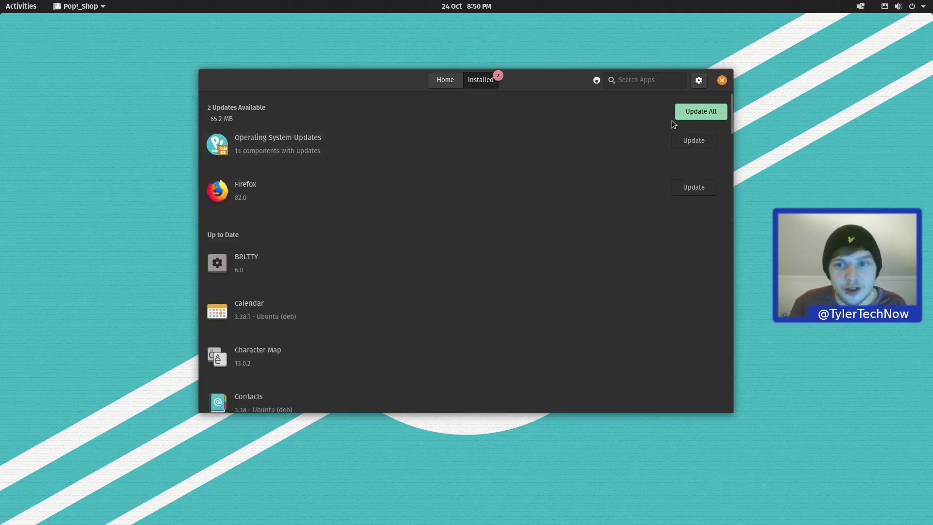
{"action": "left_click", "coordinate": [704, 115]}
{"action": "type", "text": "********"}
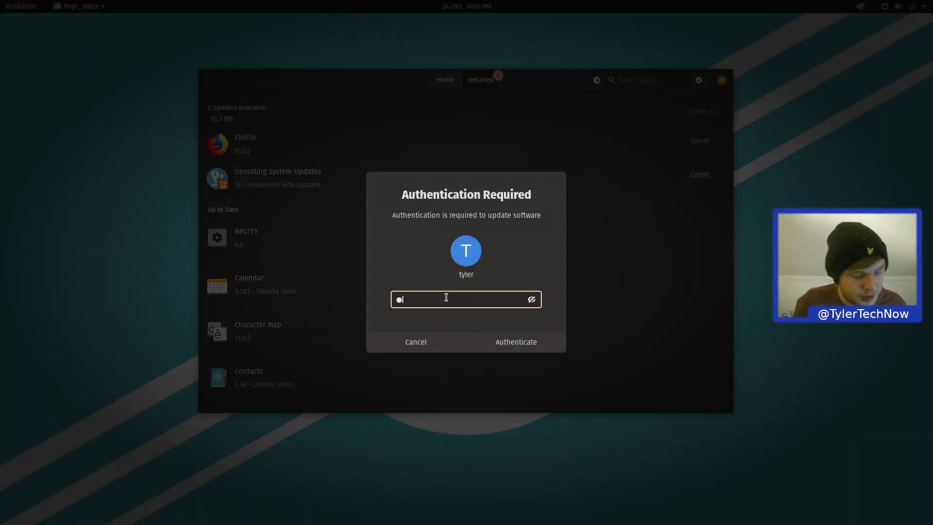
{"action": "key", "text": "Return"}
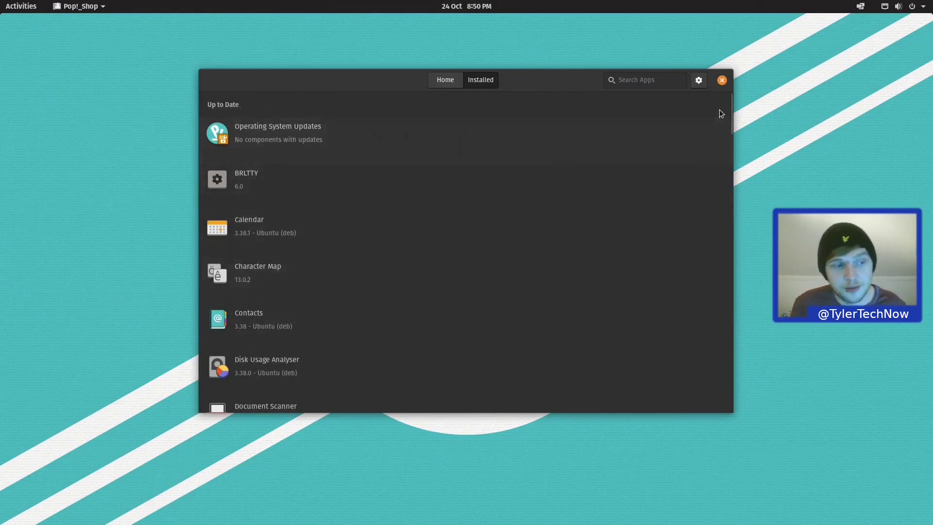
{"action": "left_click", "coordinate": [721, 80]}
{"action": "key", "text": "super+a"}
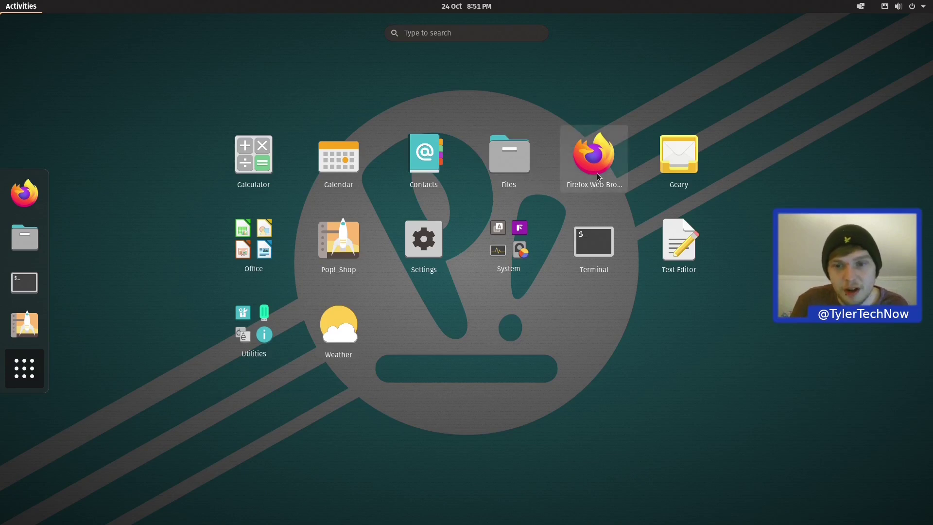
{"action": "left_click", "coordinate": [689, 158]}
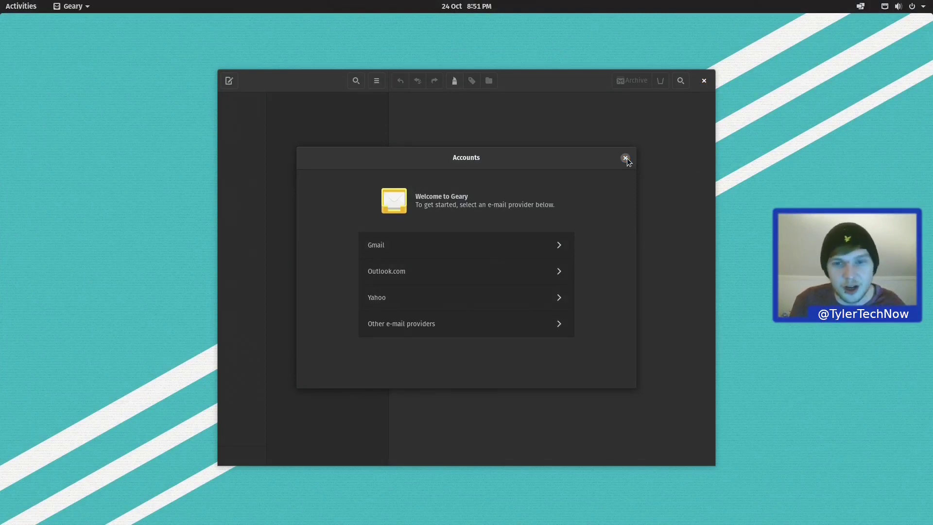
{"action": "left_click", "coordinate": [626, 159]}
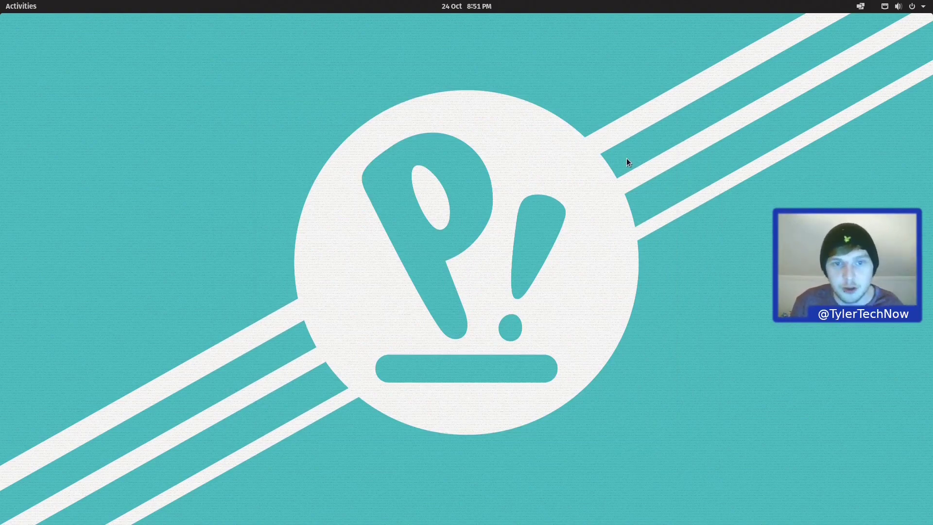
{"action": "key", "text": "super+a"}
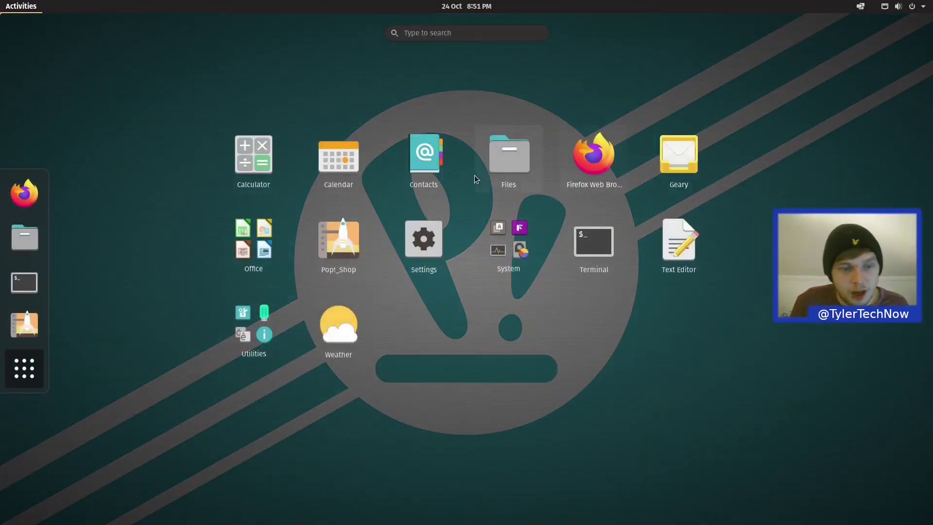
{"action": "left_click", "coordinate": [258, 230]}
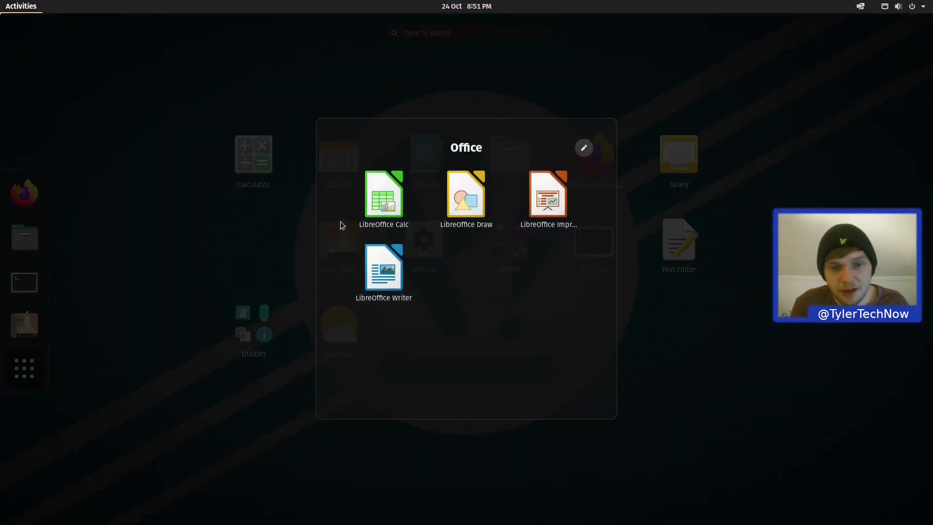
{"action": "left_click", "coordinate": [384, 269]}
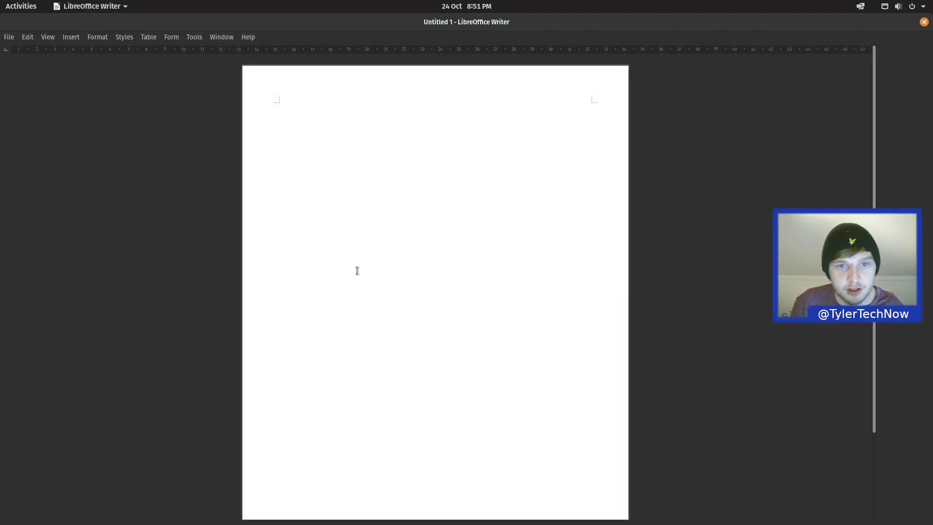
{"action": "left_click", "coordinate": [576, 236]}
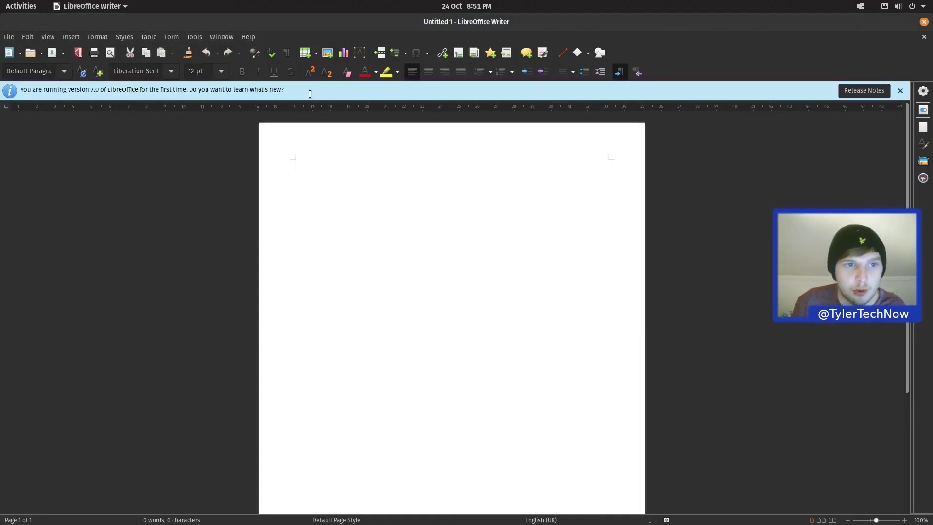
{"action": "left_click", "coordinate": [248, 37]}
{"action": "left_click", "coordinate": [279, 170]}
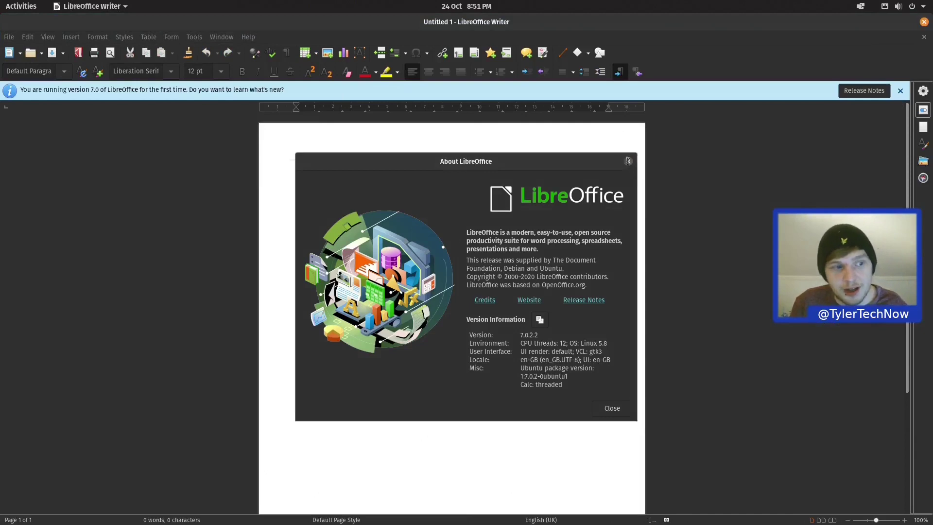
{"action": "left_click", "coordinate": [628, 162]}
{"action": "type", "text": "sdfsdf"}
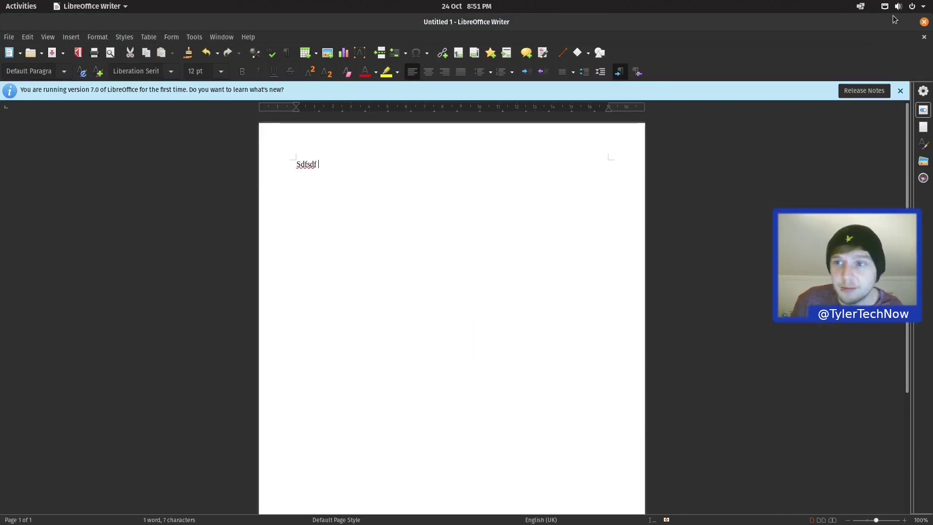
{"action": "left_click", "coordinate": [922, 22]}
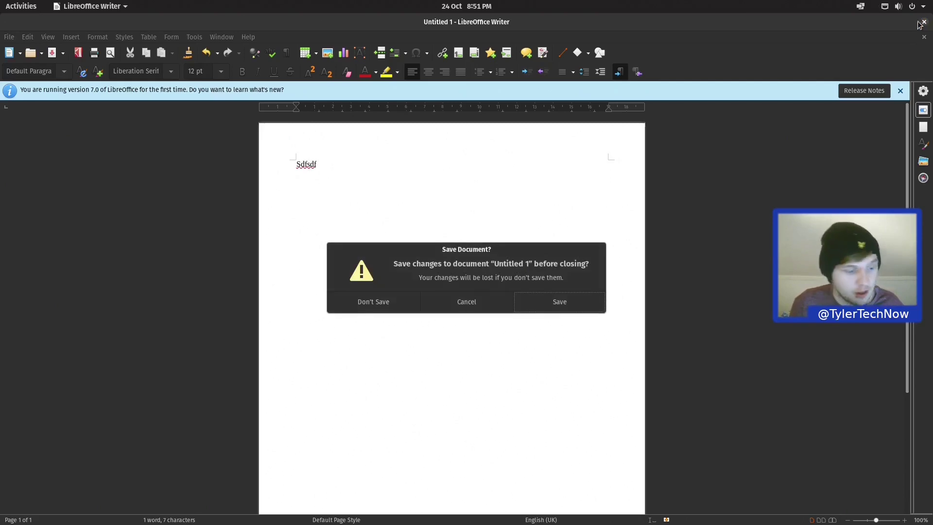
{"action": "left_click", "coordinate": [384, 305]}
{"action": "key", "text": "super"}
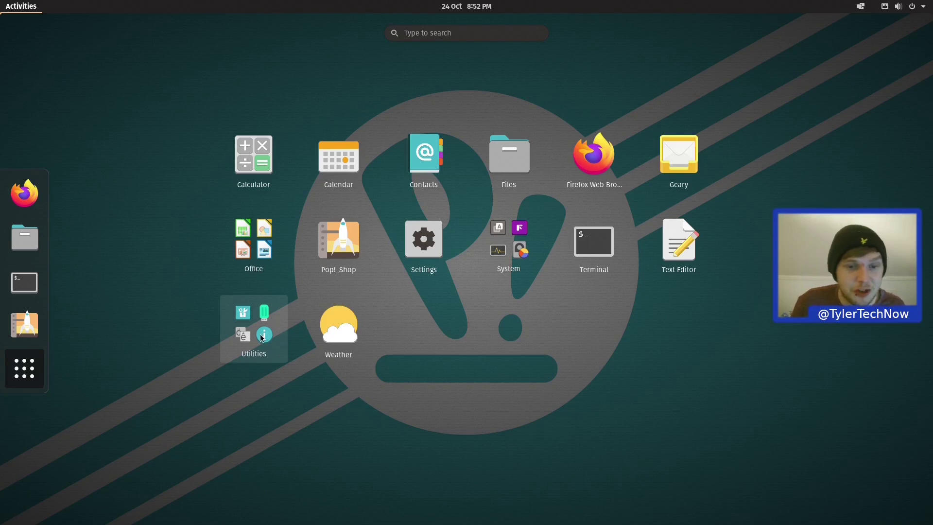
Step: Open Startup Applications from the System folder, review its five login entries, and close it
{"action": "left_click", "coordinate": [515, 251]}
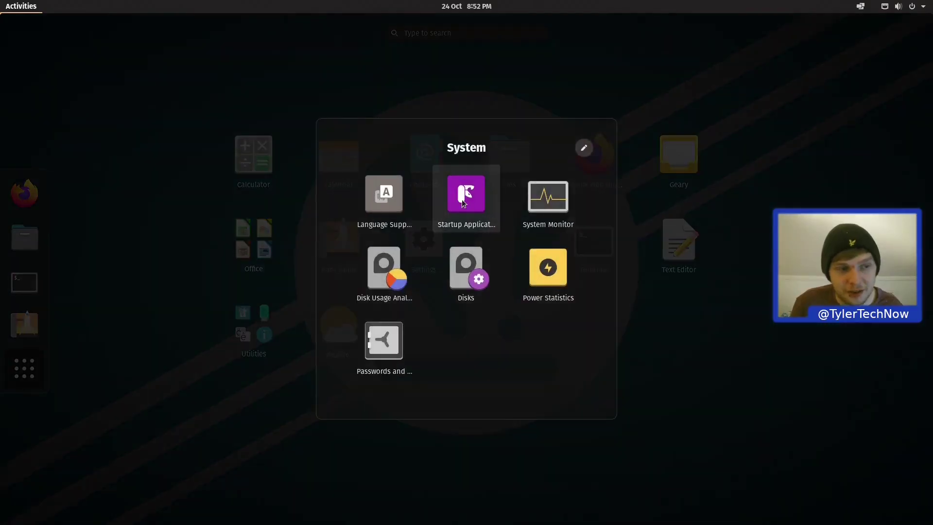
{"action": "left_click", "coordinate": [462, 199]}
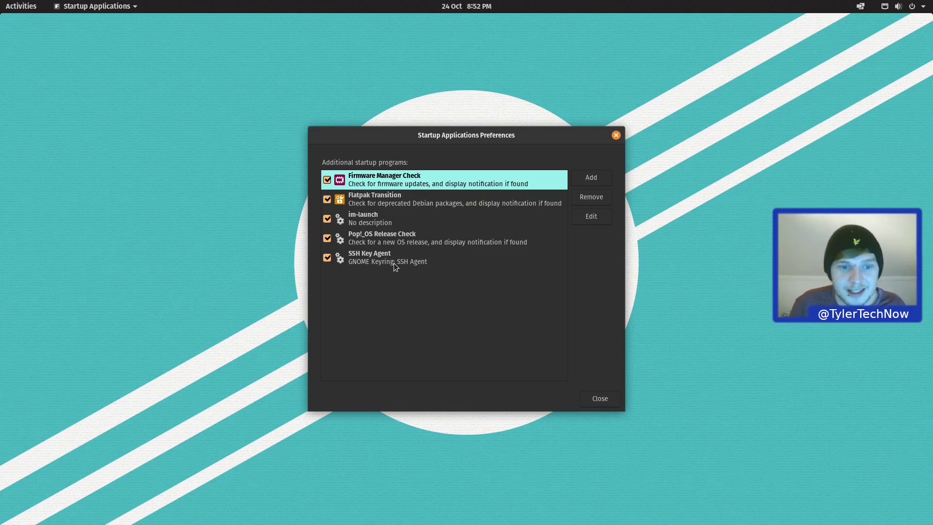
{"action": "left_click", "coordinate": [601, 394]}
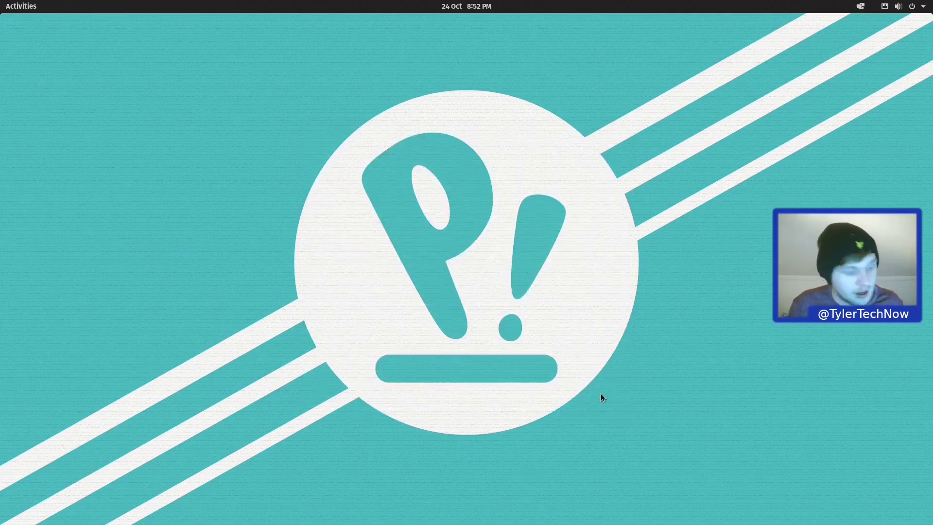
Step: Change the Appearance style in Settings from Dark to Light
{"action": "key", "text": "super+a"}
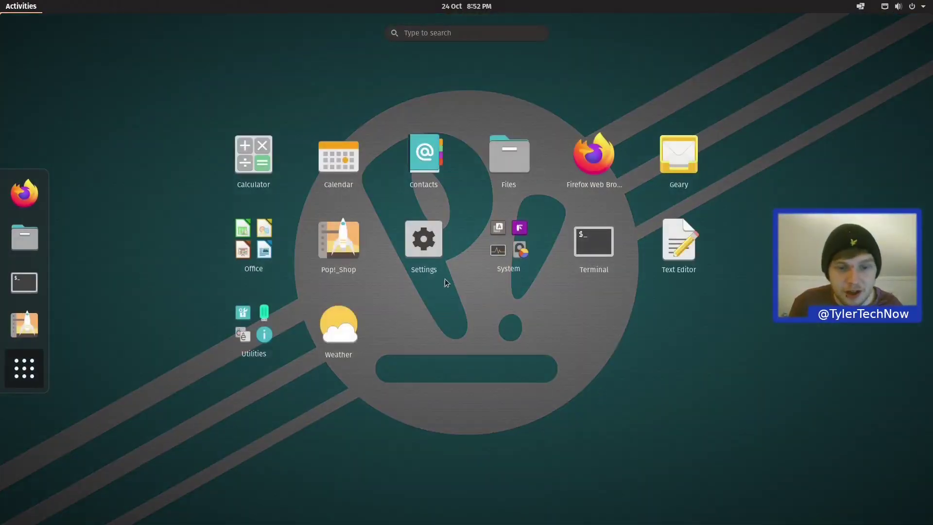
{"action": "left_click", "coordinate": [429, 256]}
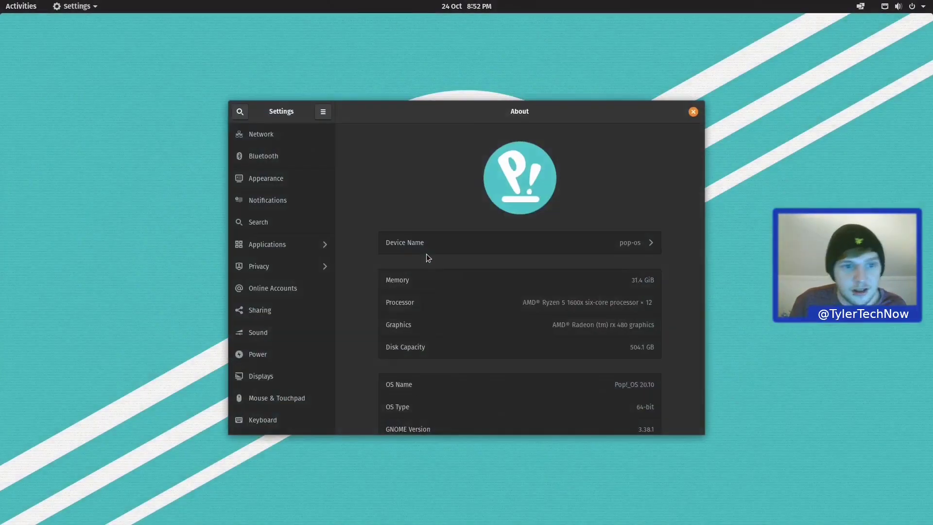
{"action": "left_click", "coordinate": [272, 182]}
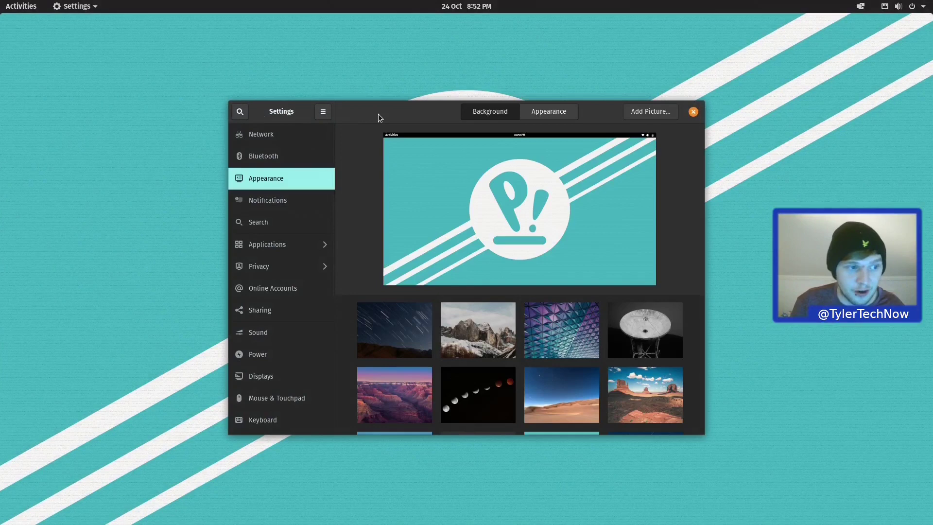
{"action": "left_click", "coordinate": [541, 113]}
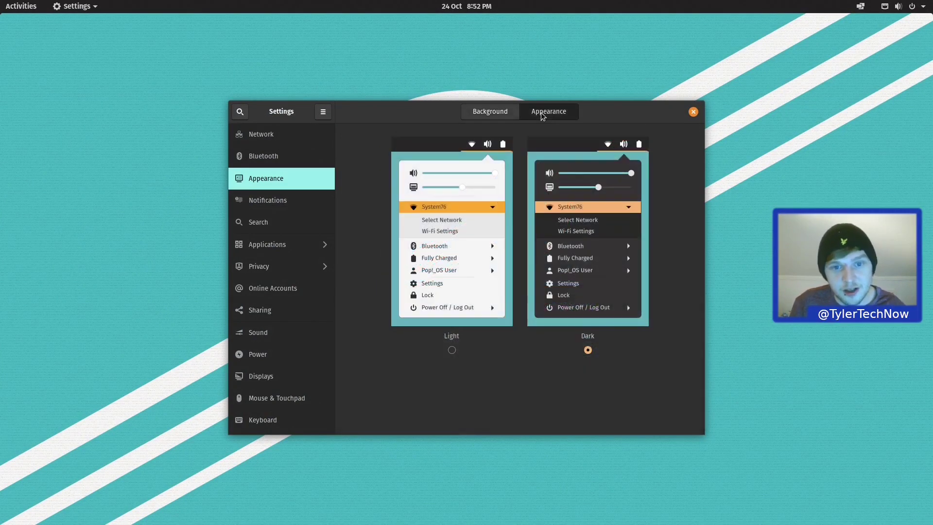
{"action": "left_click", "coordinate": [444, 206]}
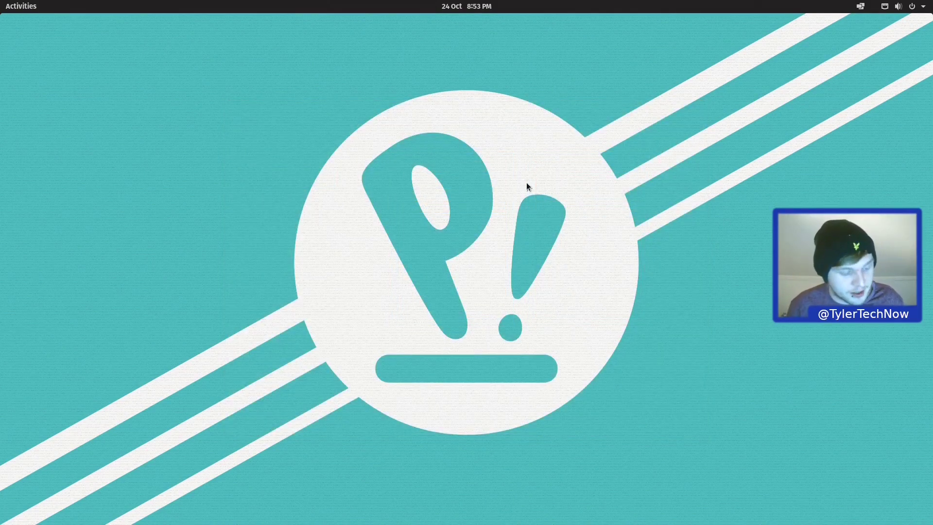
{"action": "key", "text": "super"}
{"action": "type", "text": "fil"}
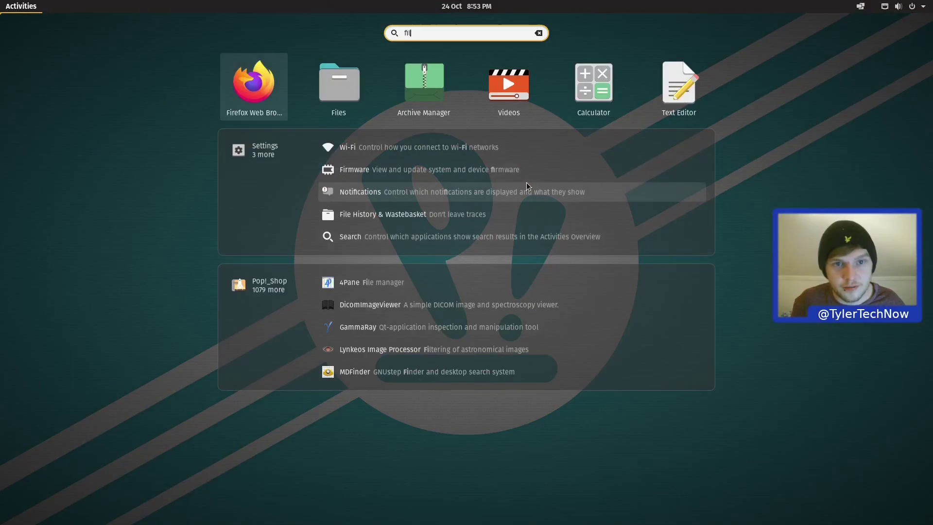
{"action": "type", "text": "e"}
{"action": "key", "text": "Return"}
{"action": "key", "text": "super"}
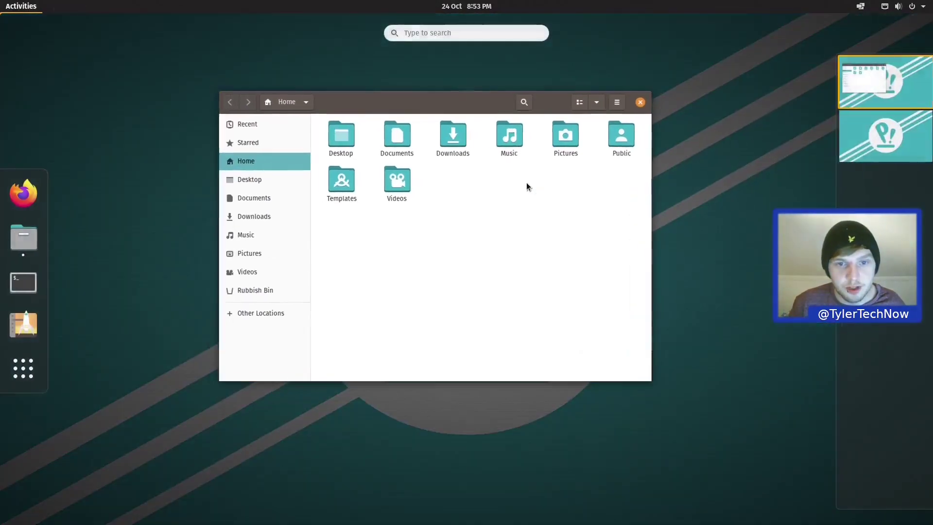
{"action": "type", "text": "writer"}
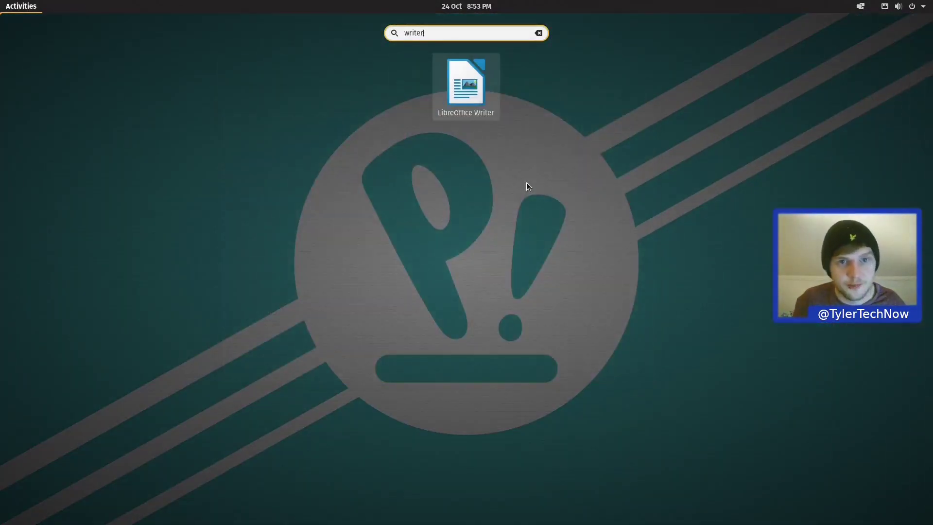
{"action": "key", "text": "Return"}
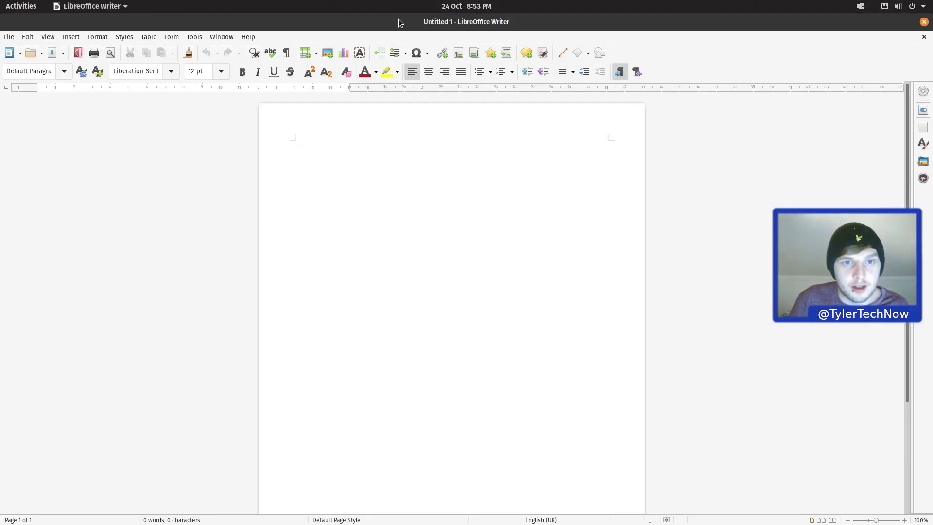
{"action": "double_click", "coordinate": [396, 23]}
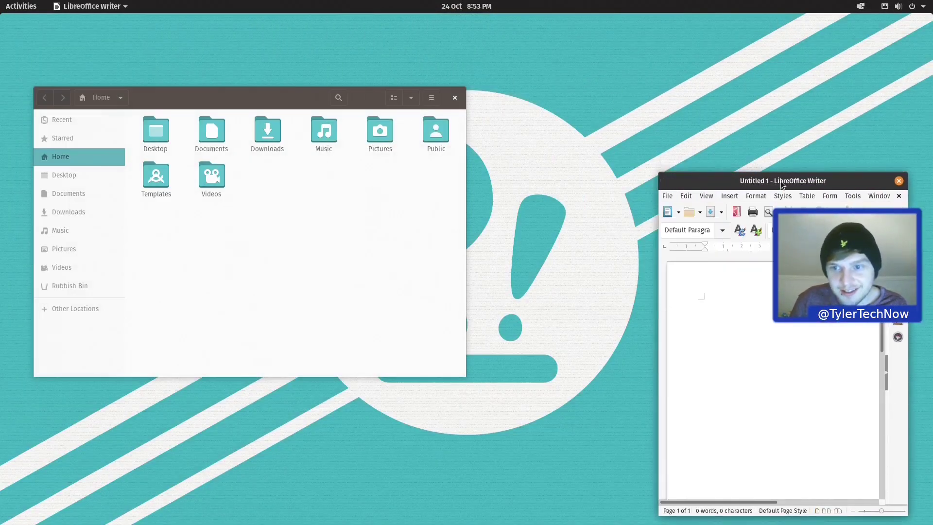
{"action": "left_click_drag", "start_coordinate": [781, 184], "coordinate": [648, 75]}
{"action": "left_click", "coordinate": [455, 97]}
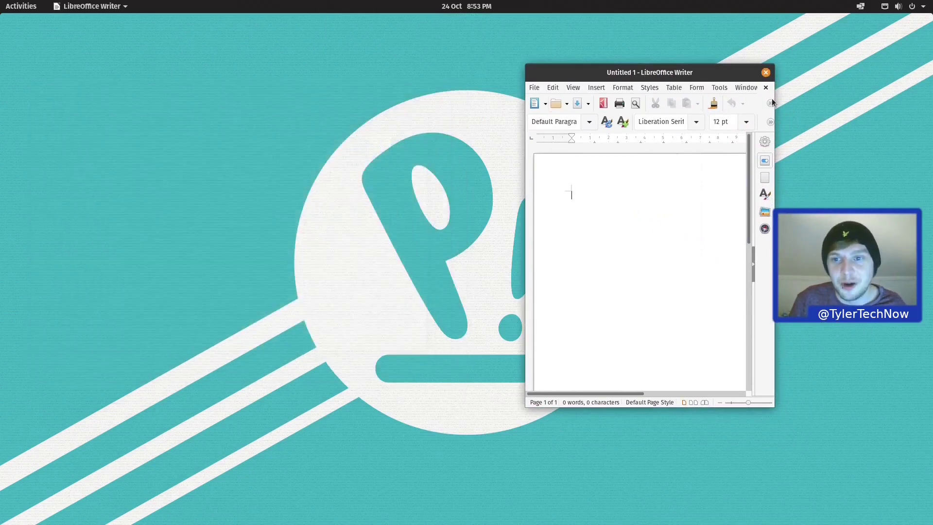
{"action": "left_click", "coordinate": [765, 72]}
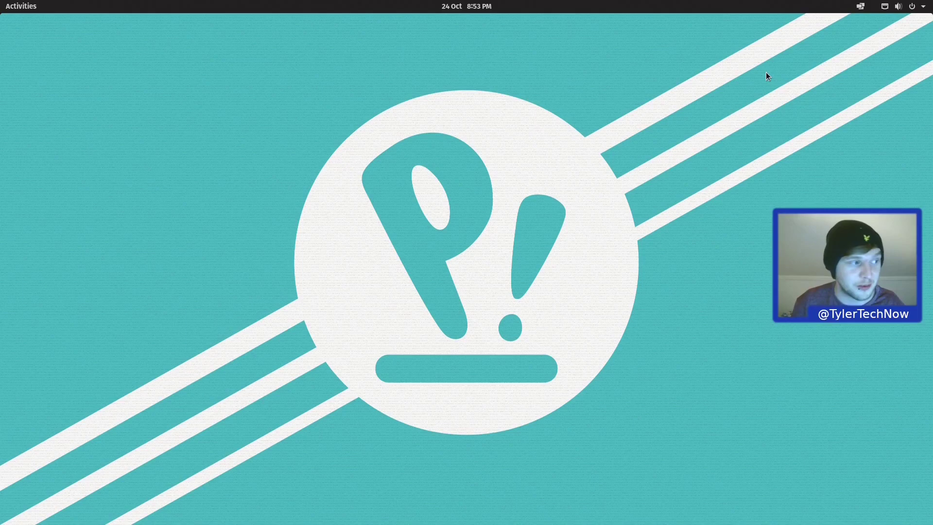
Step: Enable Fractional Scaling on the Settings Displays page, then close Settings
{"action": "key", "text": "super"}
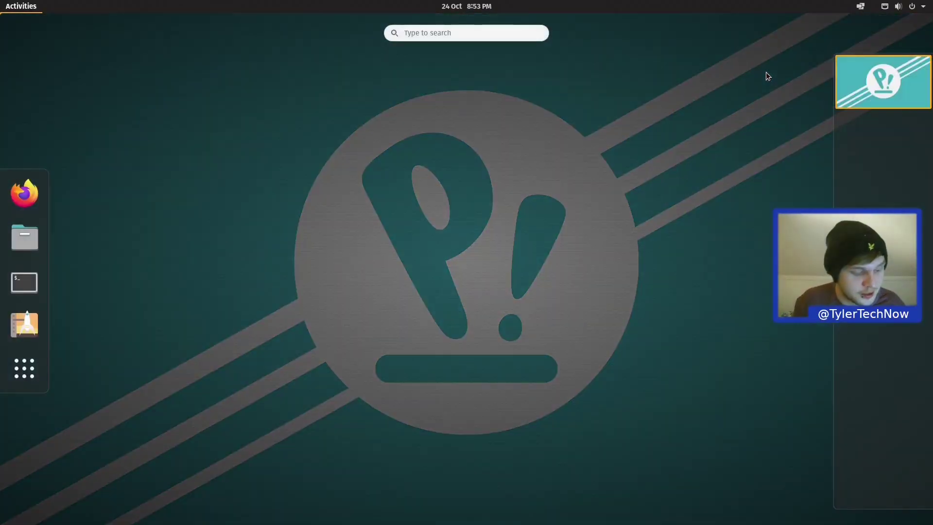
{"action": "type", "text": "setting"}
{"action": "key", "text": "Return"}
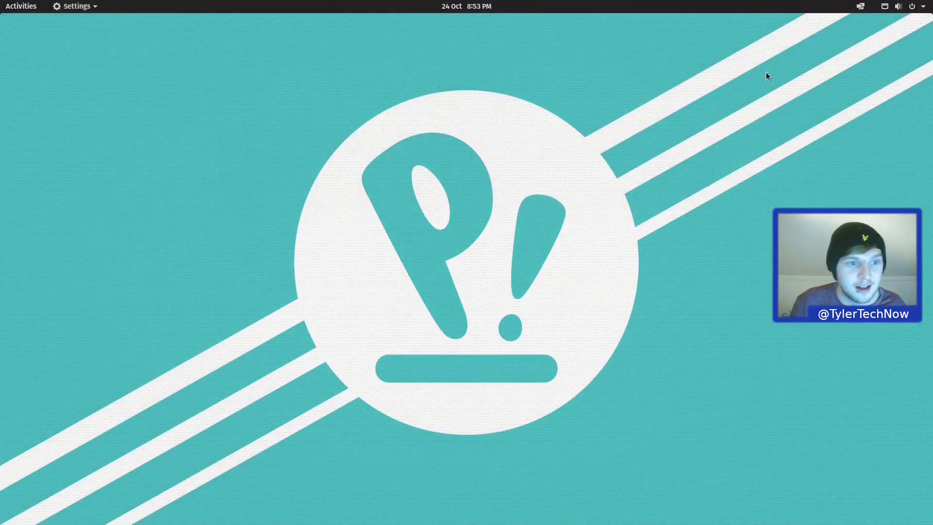
{"action": "left_click", "coordinate": [278, 373]}
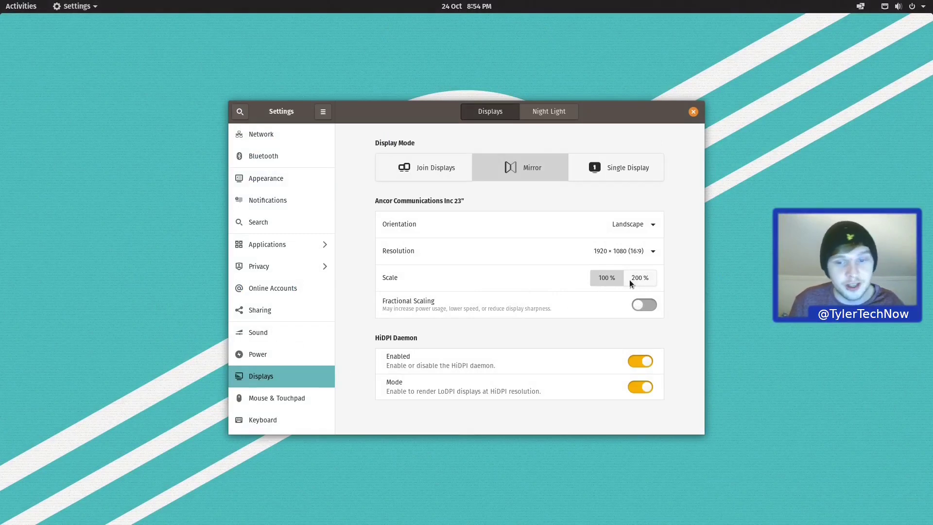
{"action": "left_click", "coordinate": [642, 304]}
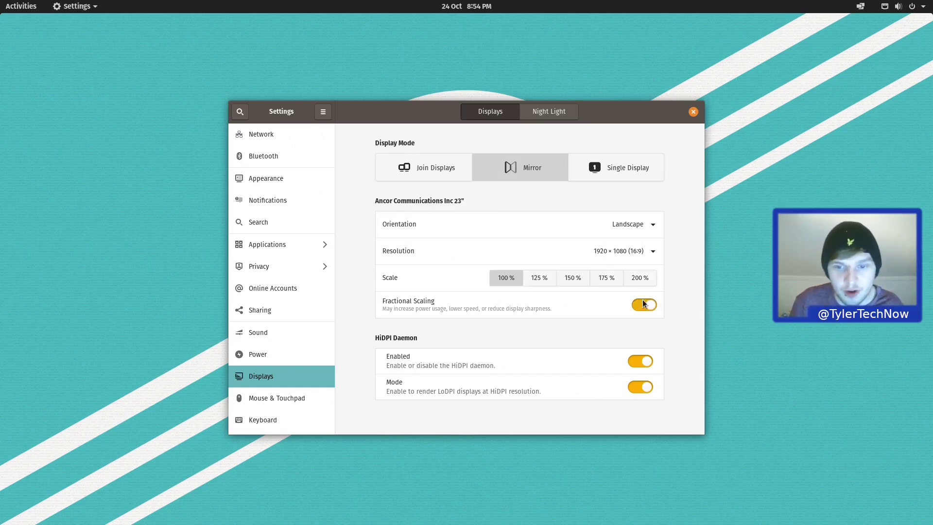
{"action": "left_click", "coordinate": [693, 112]}
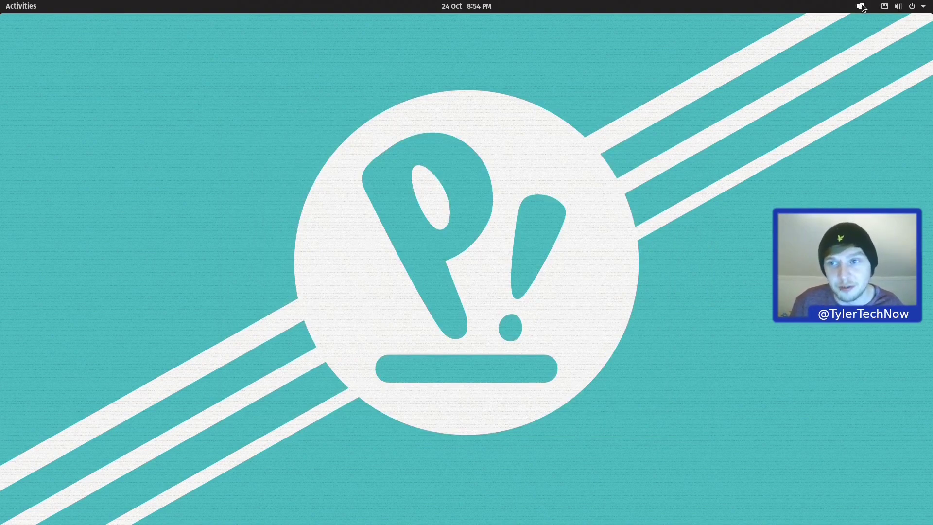
Step: Turn on Tile Windows and open three terminals so they tile automatically
{"action": "left_click", "coordinate": [860, 7]}
{"action": "left_click", "coordinate": [902, 36]}
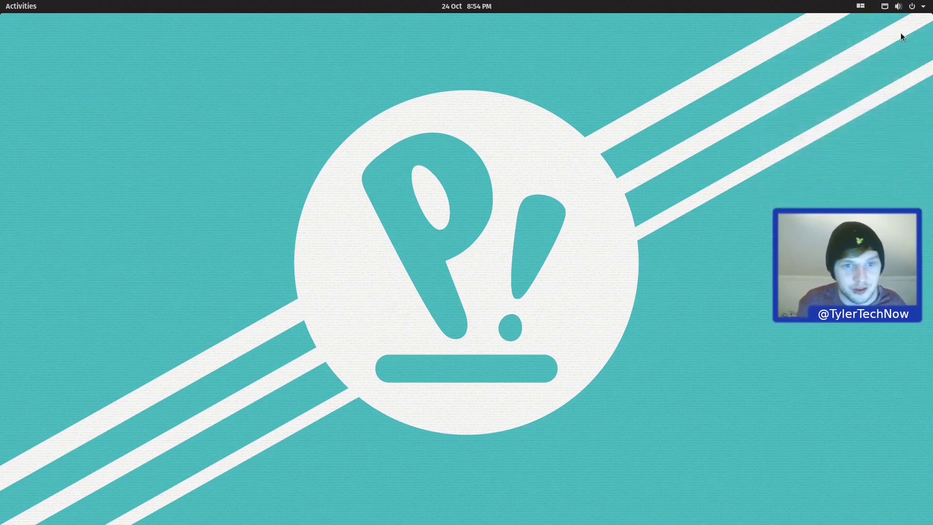
{"action": "key", "text": "super+t"}
{"action": "key", "text": "super+t"}
{"action": "key", "text": "super+t"}
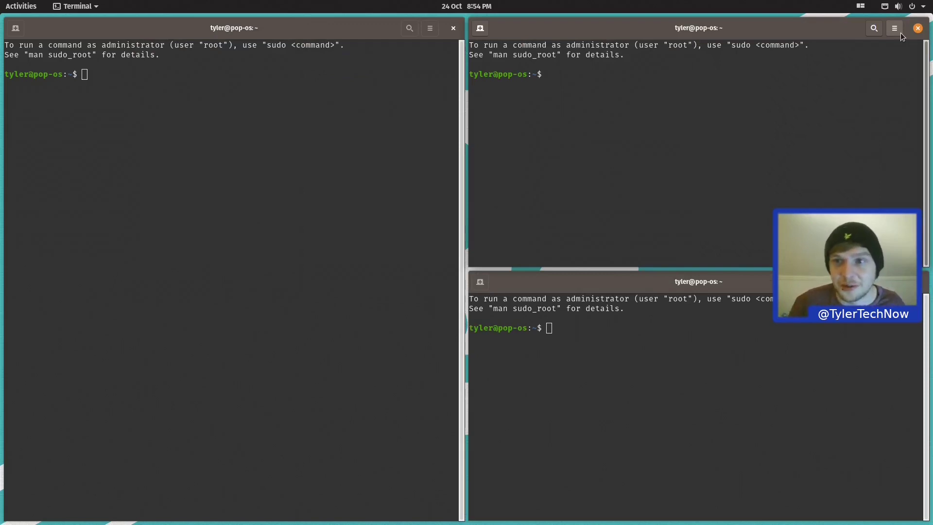
Step: Show the Floating Window Exceptions list, move it higher, and bring up the applications grid
{"action": "left_click", "coordinate": [859, 6]}
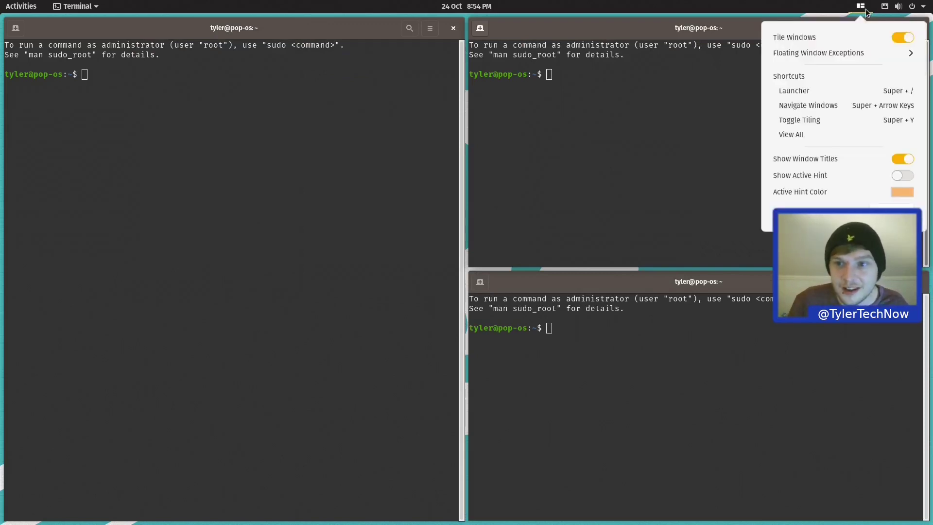
{"action": "left_click", "coordinate": [814, 54]}
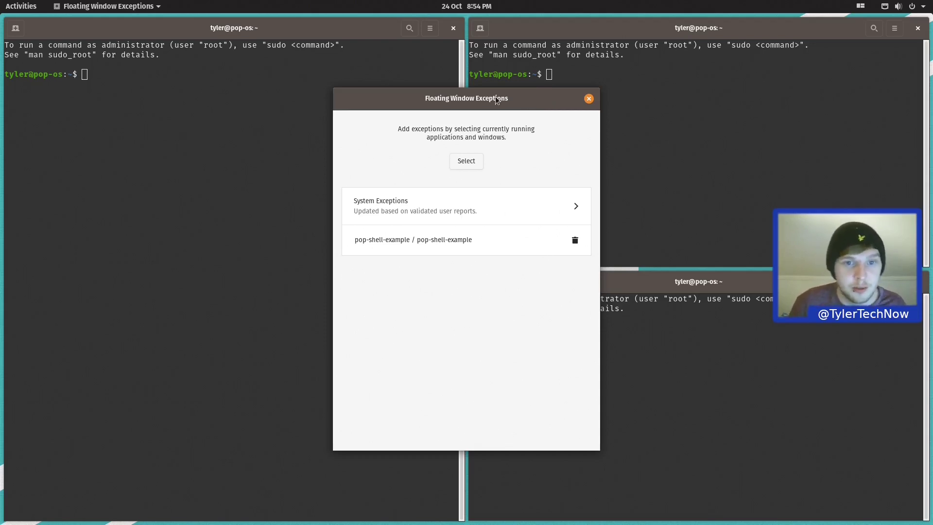
{"action": "mouse_move", "coordinate": [498, 100]}
{"action": "left_mouse_down"}
{"action": "mouse_move", "coordinate": [516, 13]}
{"action": "mouse_move", "coordinate": [558, 119]}
{"action": "mouse_move", "coordinate": [502, 63]}
{"action": "mouse_move", "coordinate": [520, 74]}
{"action": "mouse_move", "coordinate": [507, 90]}
{"action": "left_mouse_up"}
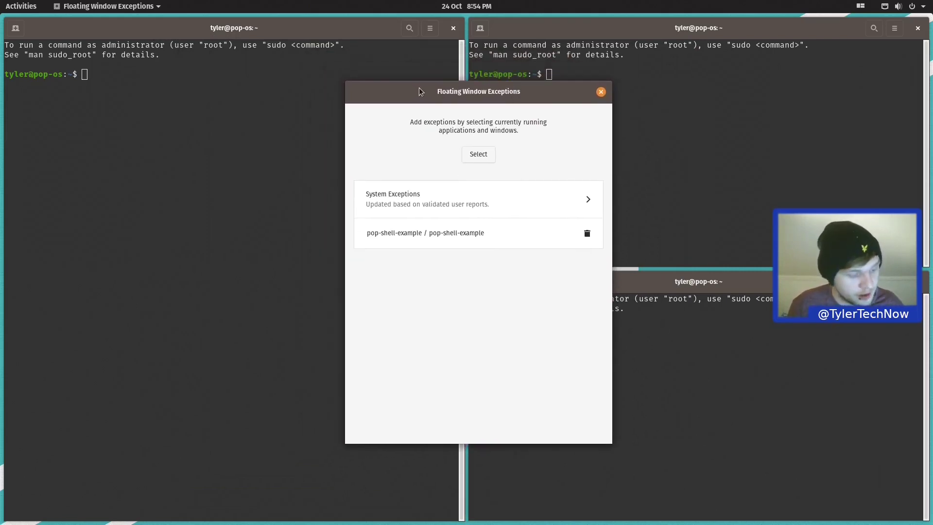
{"action": "key", "text": "super"}
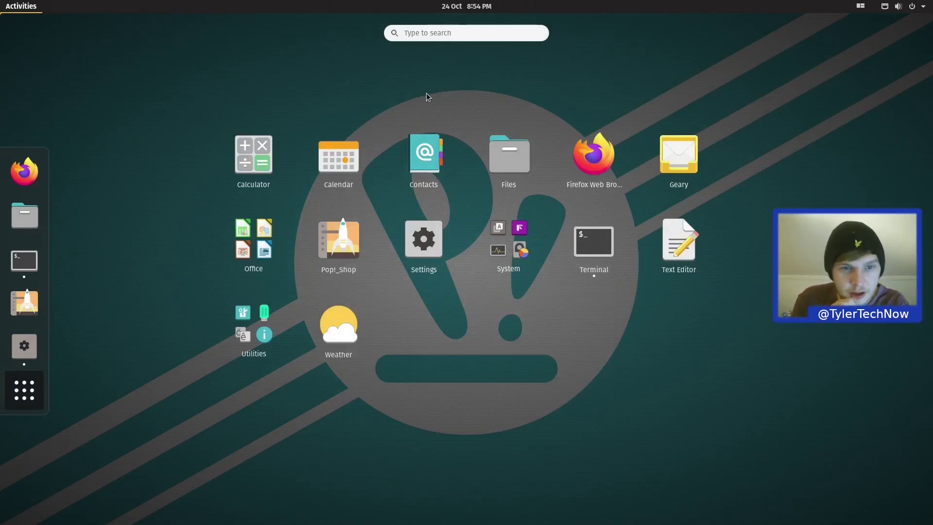
Step: Launch Calculator and exempt all of its windows from tiling with This App's Windows
{"action": "left_click", "coordinate": [244, 160]}
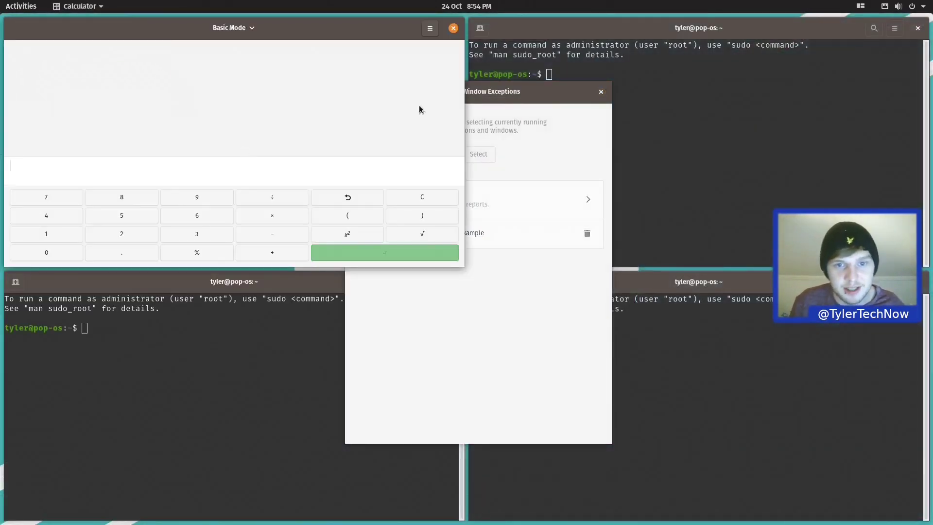
{"action": "left_click", "coordinate": [514, 91]}
{"action": "left_click_drag", "start_coordinate": [515, 91], "coordinate": [721, 54]}
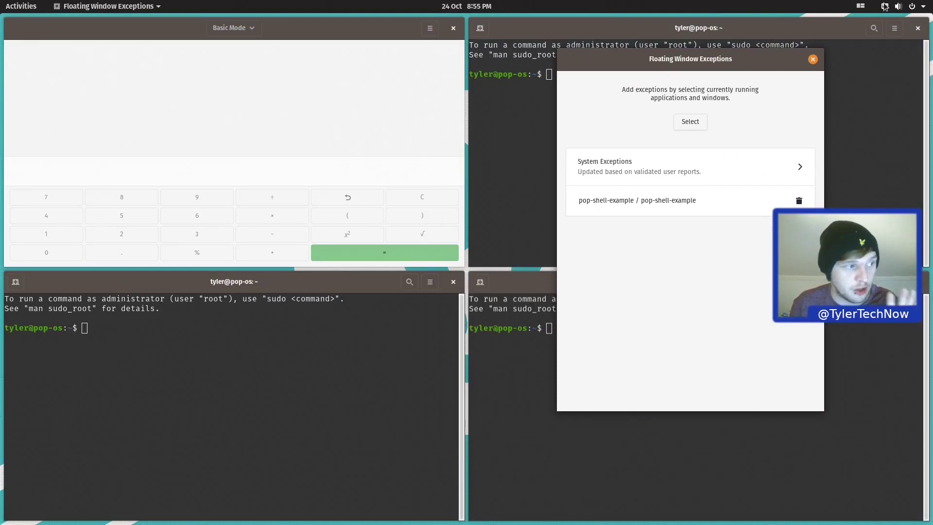
{"action": "left_click", "coordinate": [692, 120]}
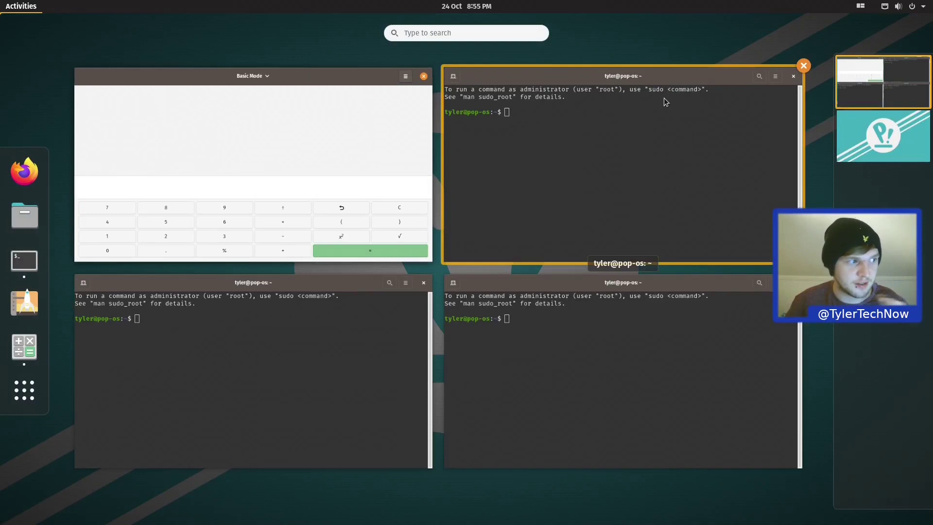
{"action": "left_click", "coordinate": [264, 156]}
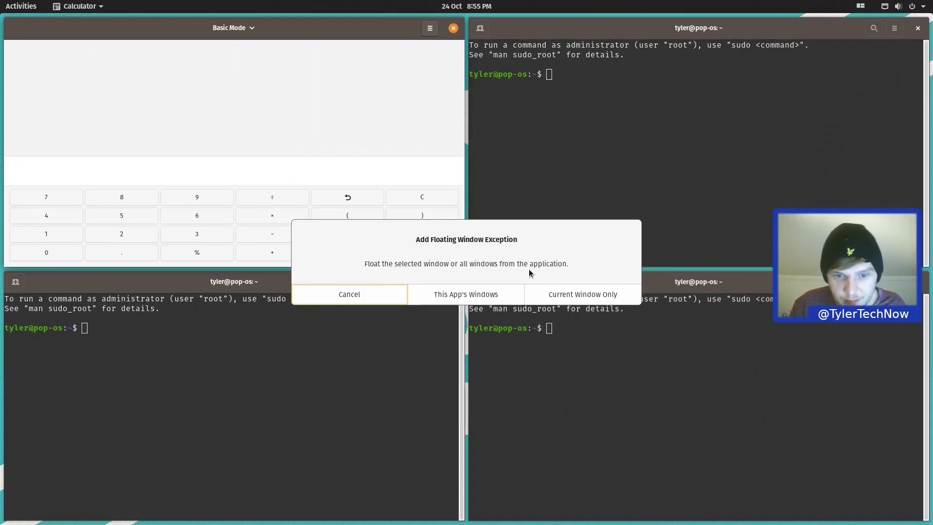
{"action": "left_click", "coordinate": [486, 293]}
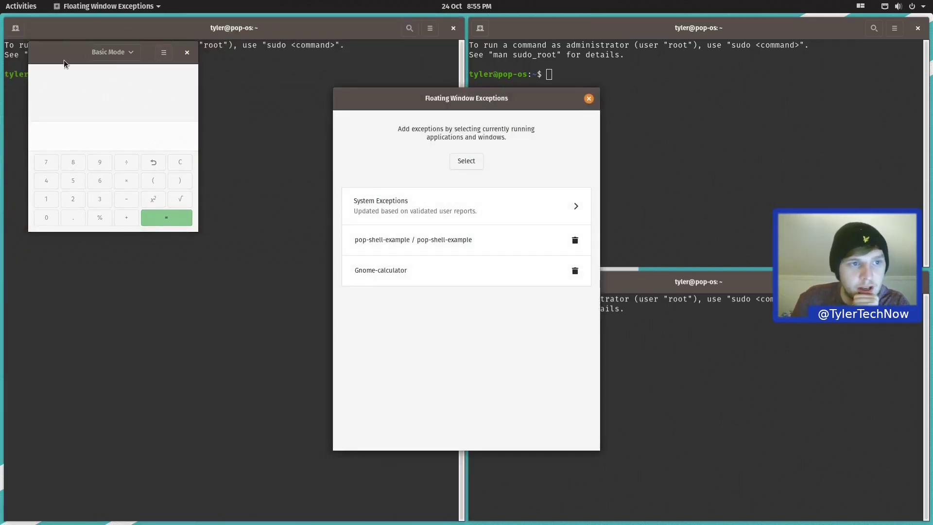
Step: Close Calculator and relaunch it via the 'ca' search to confirm it floats
{"action": "left_click_drag", "start_coordinate": [64, 60], "coordinate": [203, 97]}
{"action": "left_click", "coordinate": [325, 89]}
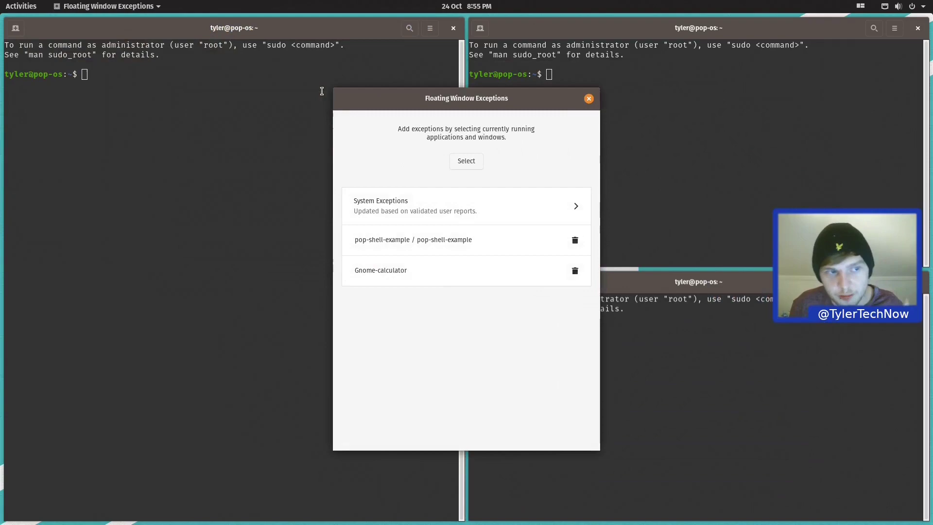
{"action": "key", "text": "super"}
{"action": "type", "text": "cal"}
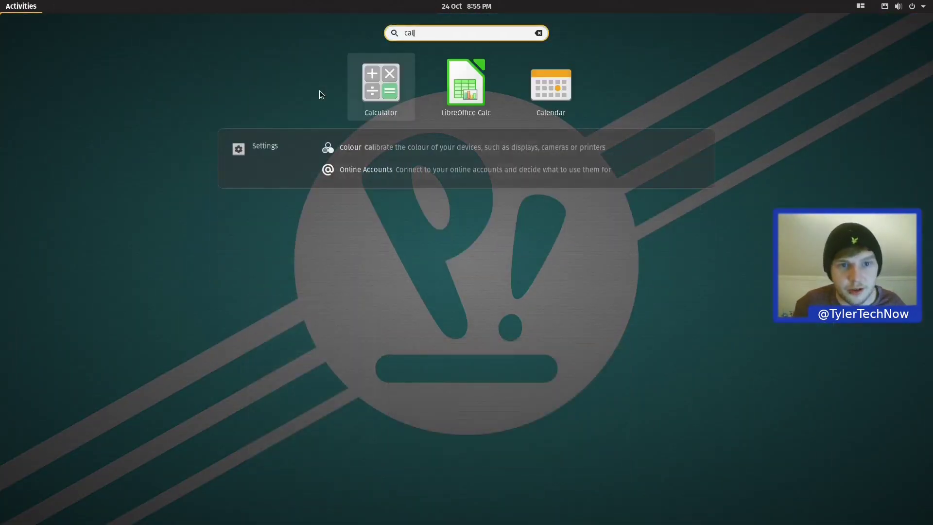
{"action": "key", "text": "Return"}
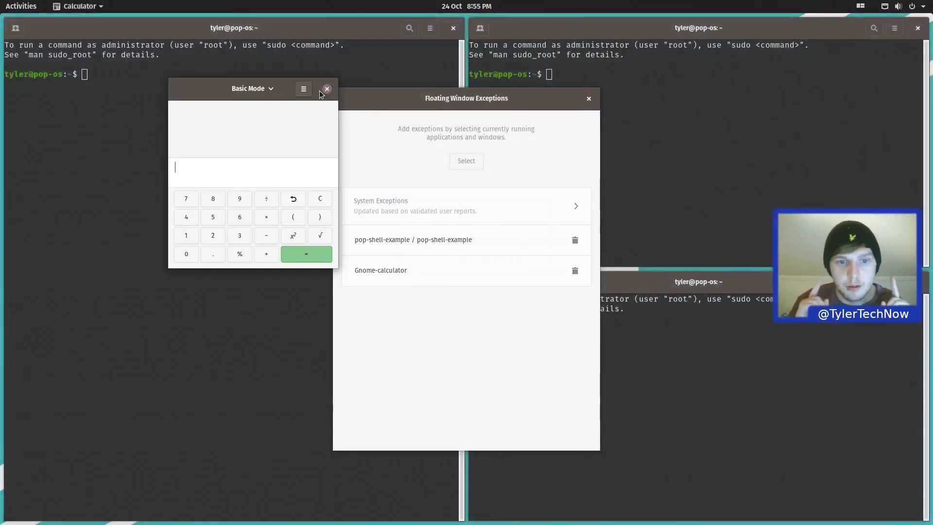
{"action": "left_click_drag", "start_coordinate": [452, 100], "coordinate": [539, 59]}
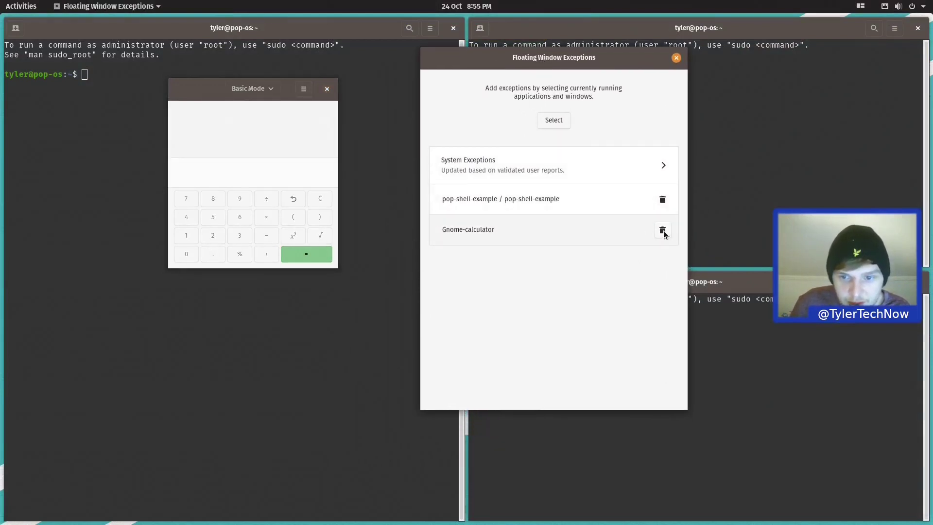
Step: Remove Gnome-calculator from the exceptions and launch Text Editor via a 'gedit' search
{"action": "left_click", "coordinate": [662, 230]}
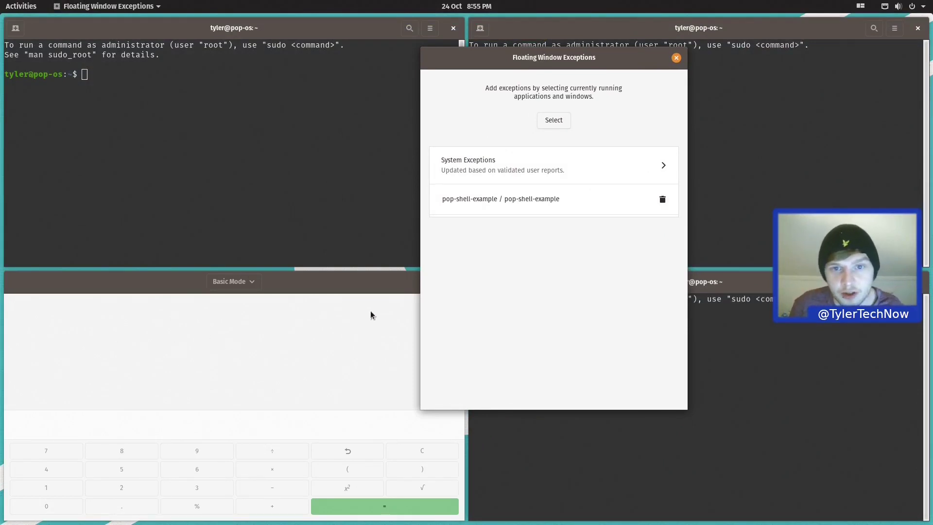
{"action": "left_click", "coordinate": [29, 6]}
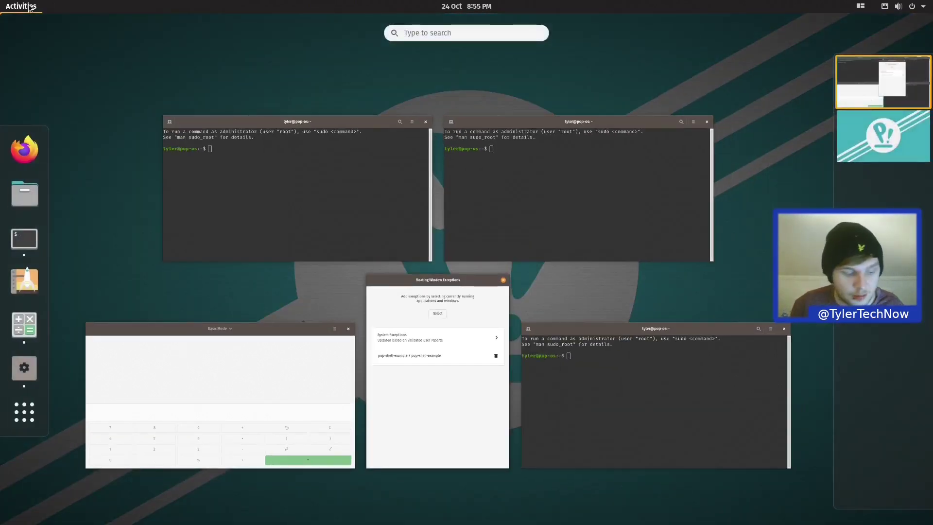
{"action": "type", "text": "gedit"}
{"action": "key", "text": "Return"}
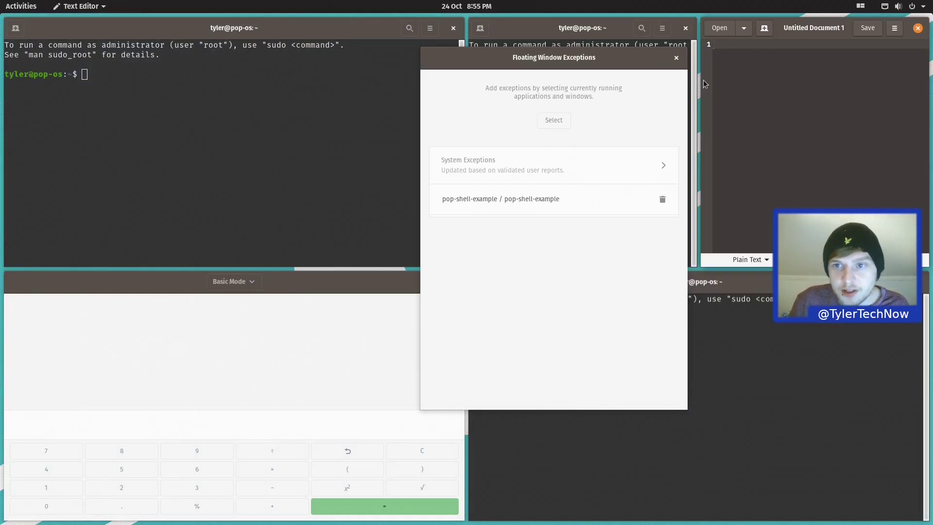
Step: Float only the current Text Editor window, drag it to the centre and back, then close it
{"action": "left_click", "coordinate": [552, 121]}
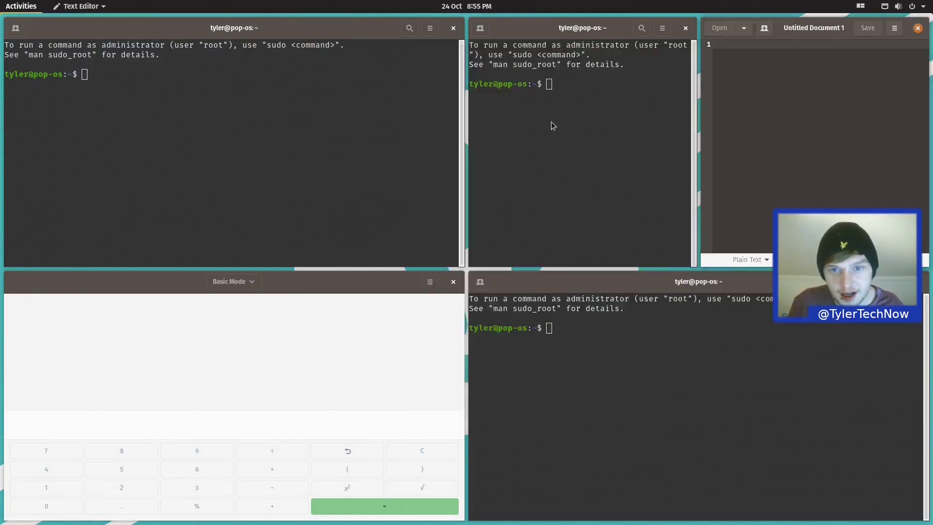
{"action": "left_click", "coordinate": [686, 120]}
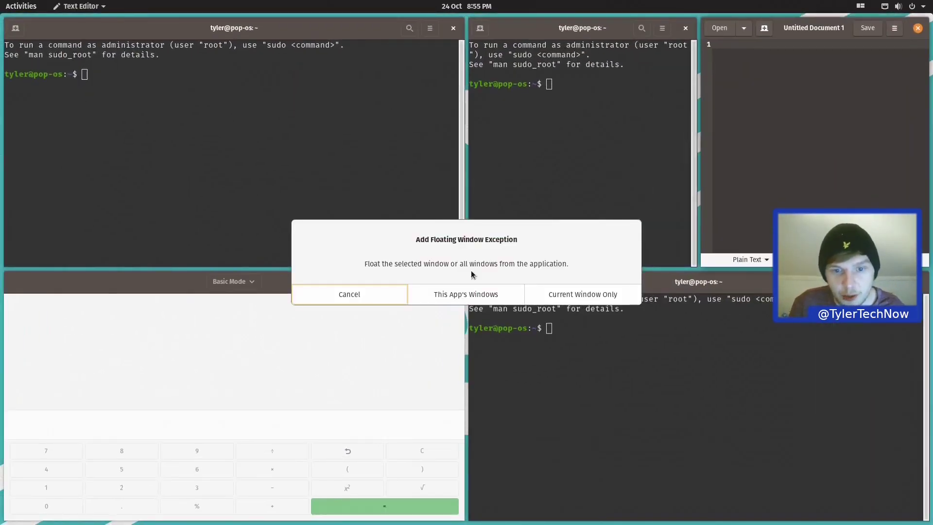
{"action": "left_click", "coordinate": [570, 295]}
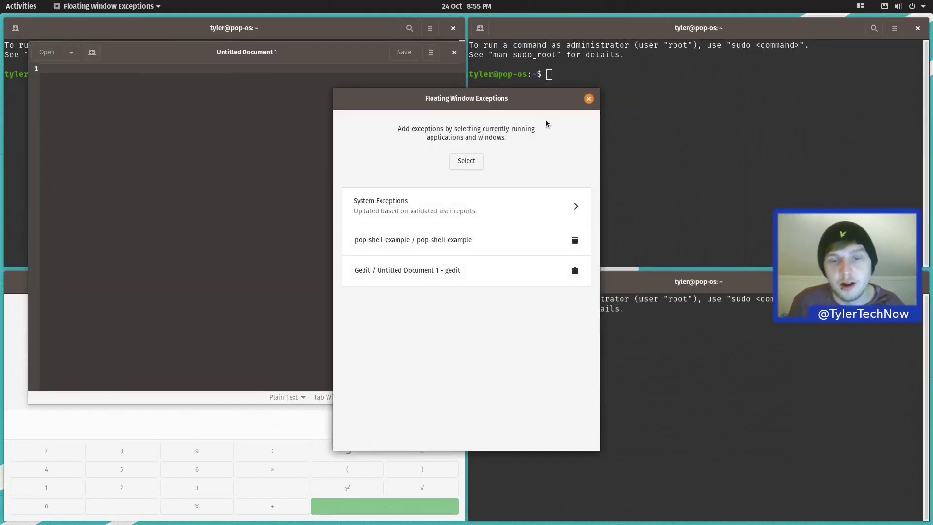
{"action": "left_click_drag", "start_coordinate": [521, 105], "coordinate": [756, 69]}
{"action": "left_click", "coordinate": [252, 54]}
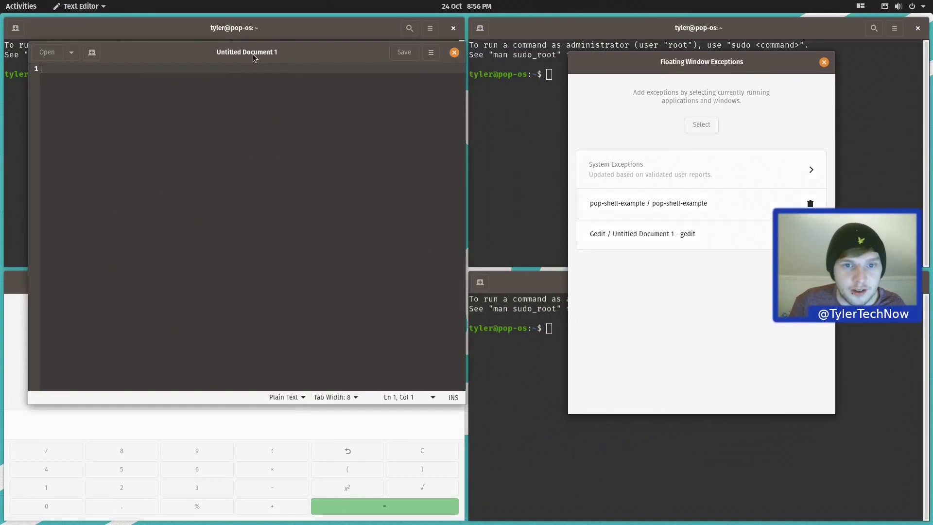
{"action": "left_click_drag", "start_coordinate": [253, 54], "coordinate": [408, 133]}
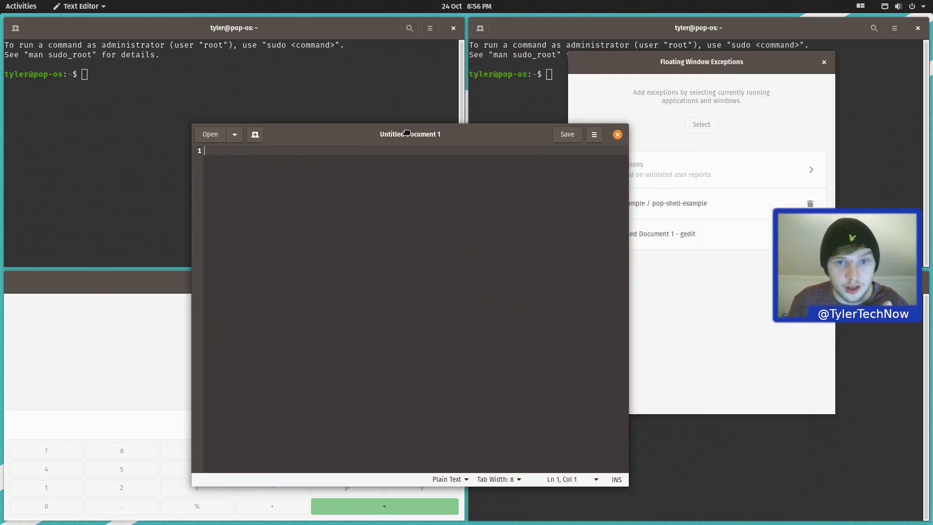
{"action": "left_click_drag", "start_coordinate": [407, 133], "coordinate": [280, 63]}
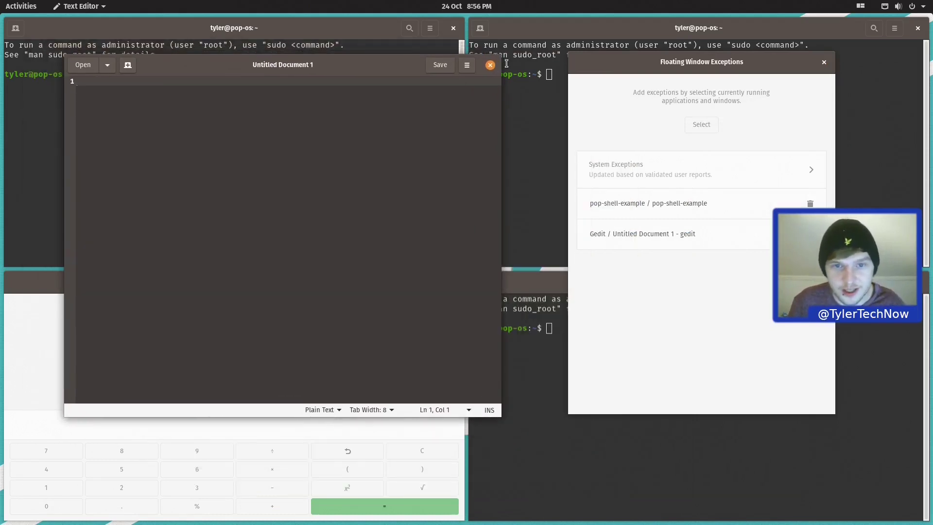
{"action": "left_click", "coordinate": [490, 65]}
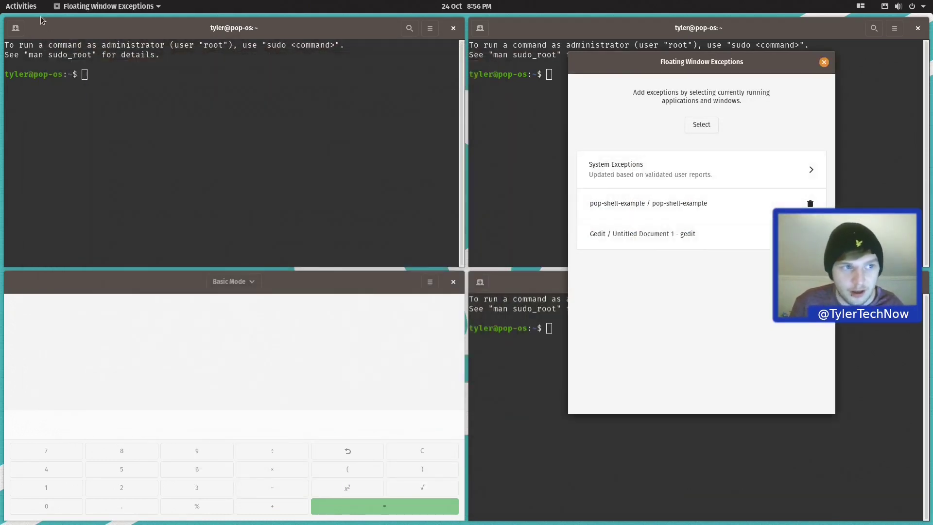
{"action": "left_click", "coordinate": [21, 6]}
Step: Launch gedit, delete its single-window exception, and add a This App's Windows exception instead
{"action": "type", "text": "gedit"}
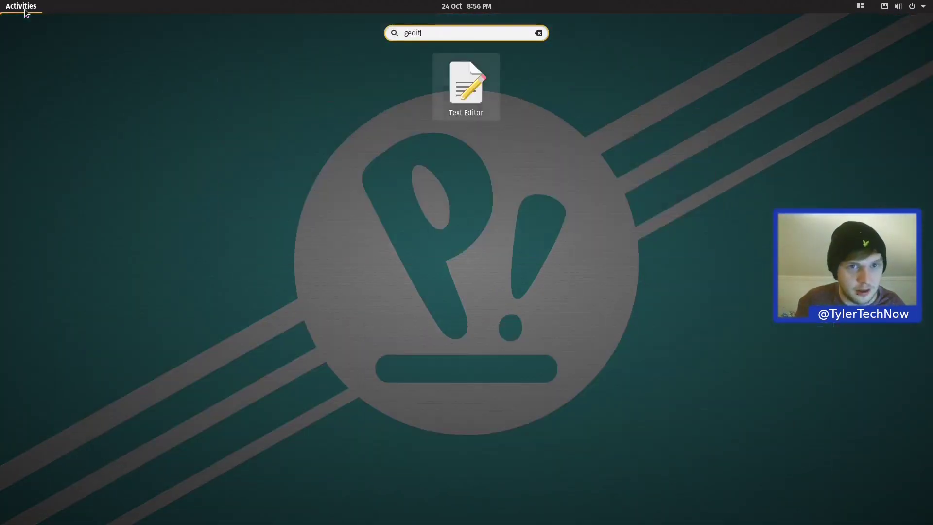
{"action": "key", "text": "Return"}
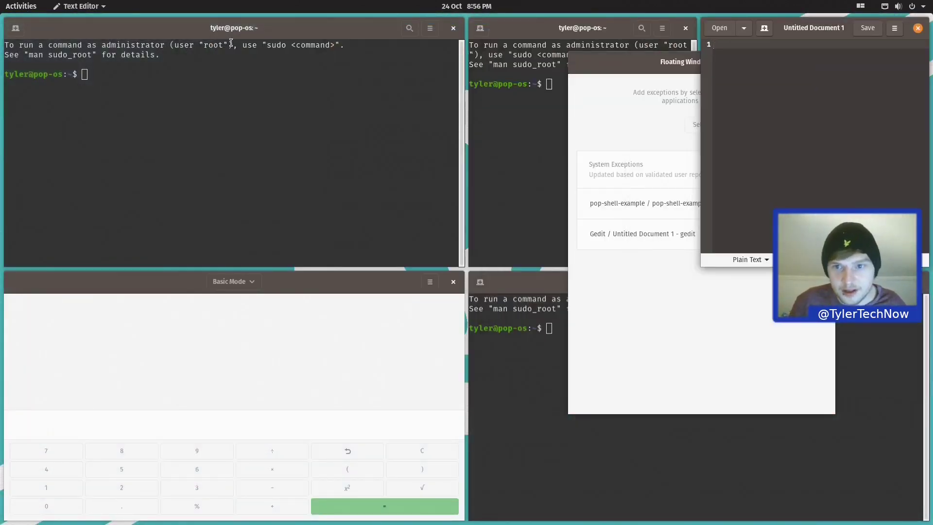
{"action": "left_click_drag", "start_coordinate": [618, 70], "coordinate": [265, 101]}
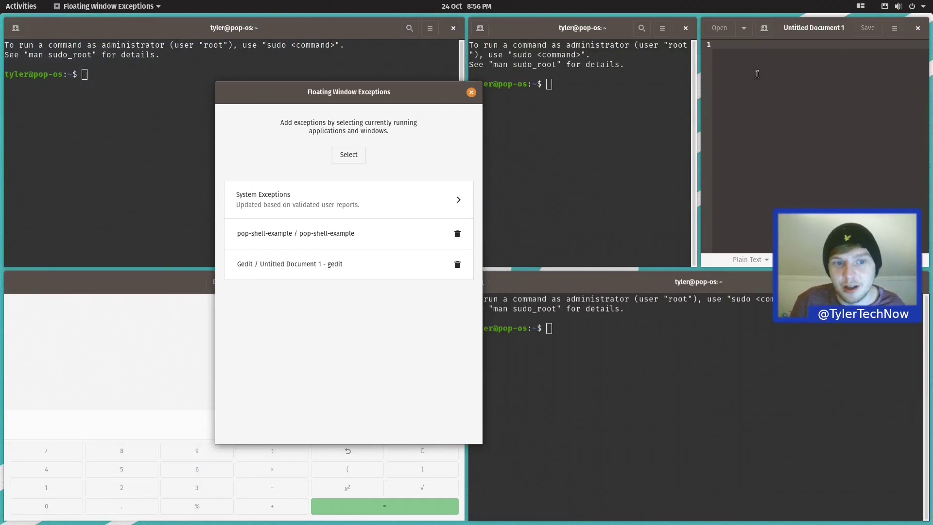
{"action": "left_click", "coordinate": [457, 265]}
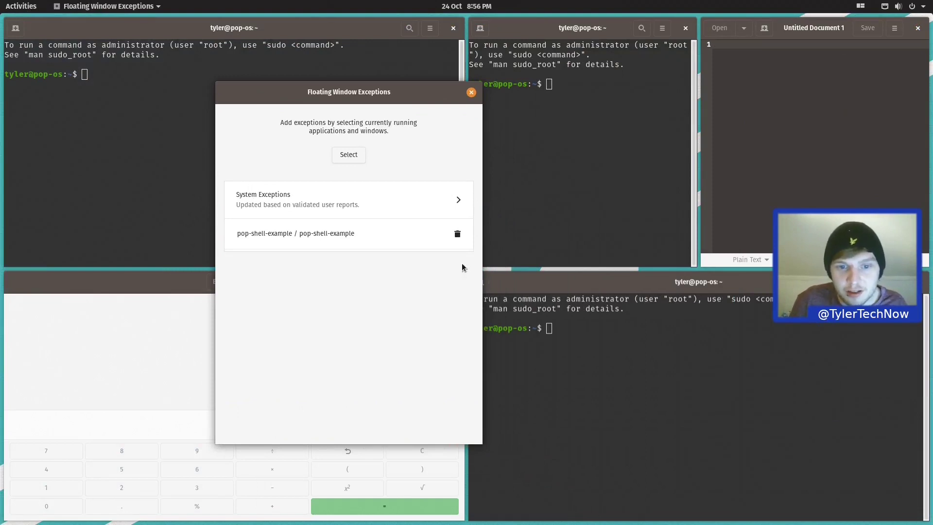
{"action": "left_click", "coordinate": [354, 155]}
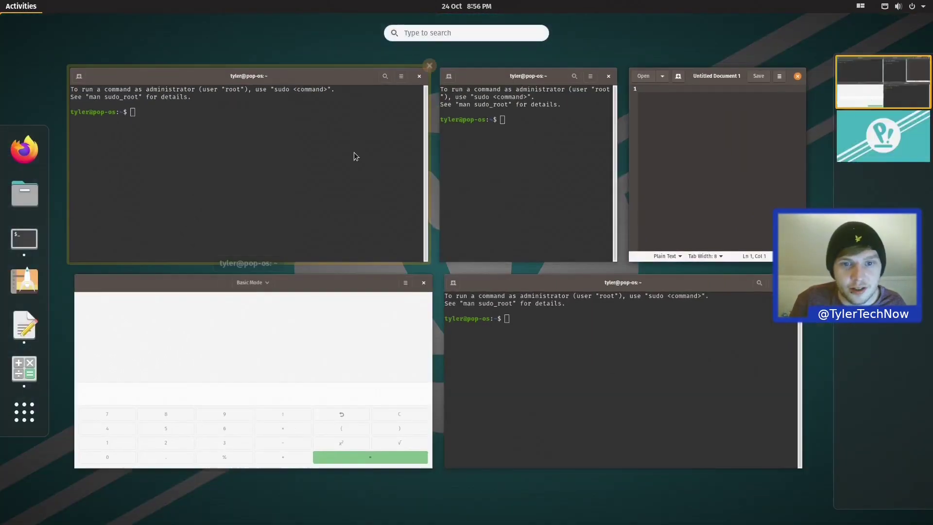
{"action": "left_click", "coordinate": [707, 133]}
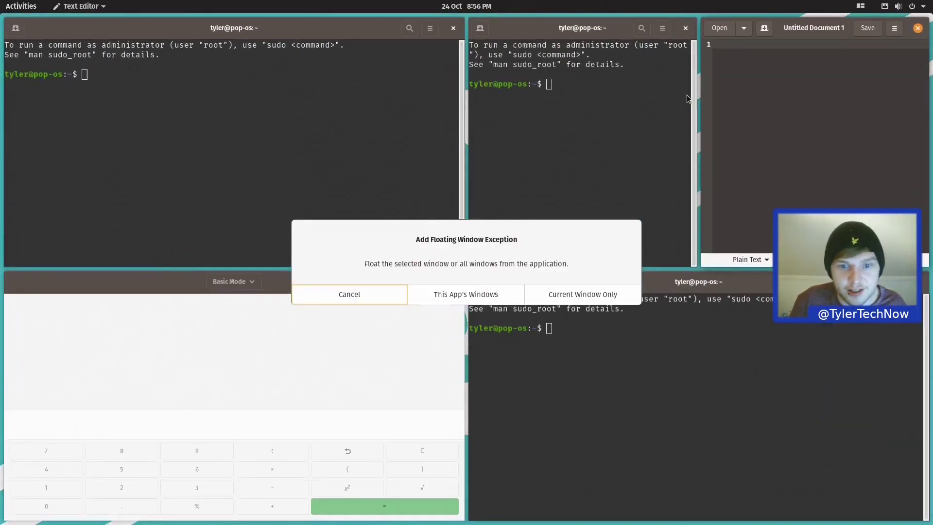
{"action": "left_click", "coordinate": [464, 296]}
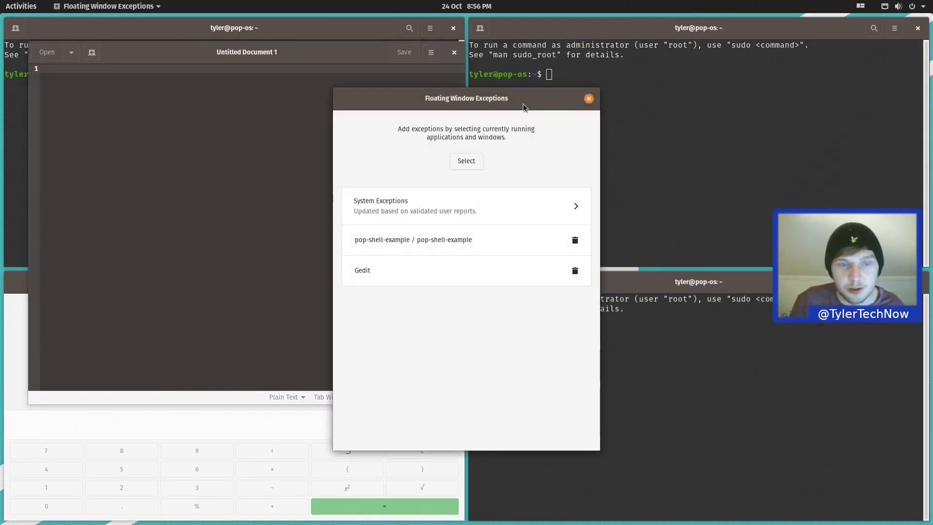
Step: Close Text Editor, relaunch it from a 'gedit' search to confirm it floats, then close it
{"action": "left_click_drag", "start_coordinate": [523, 104], "coordinate": [685, 119]}
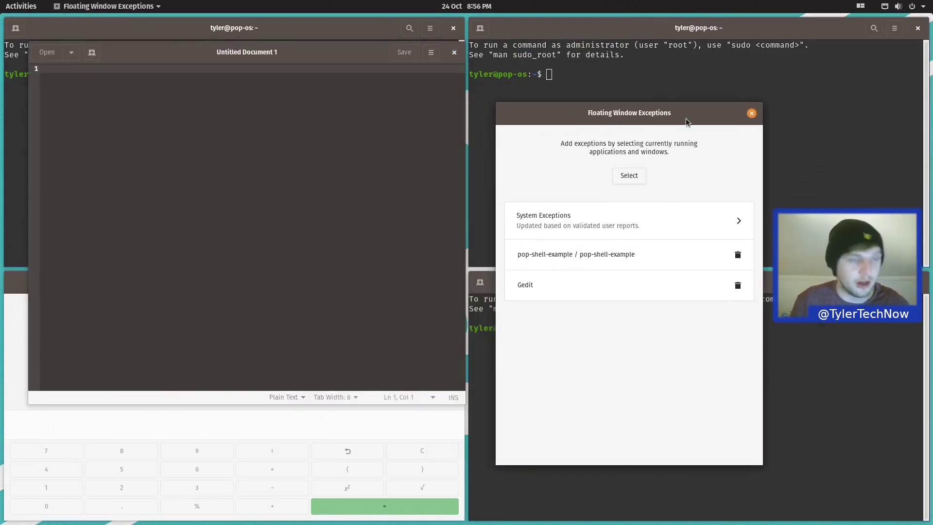
{"action": "left_click", "coordinate": [455, 52]}
{"action": "key", "text": "super"}
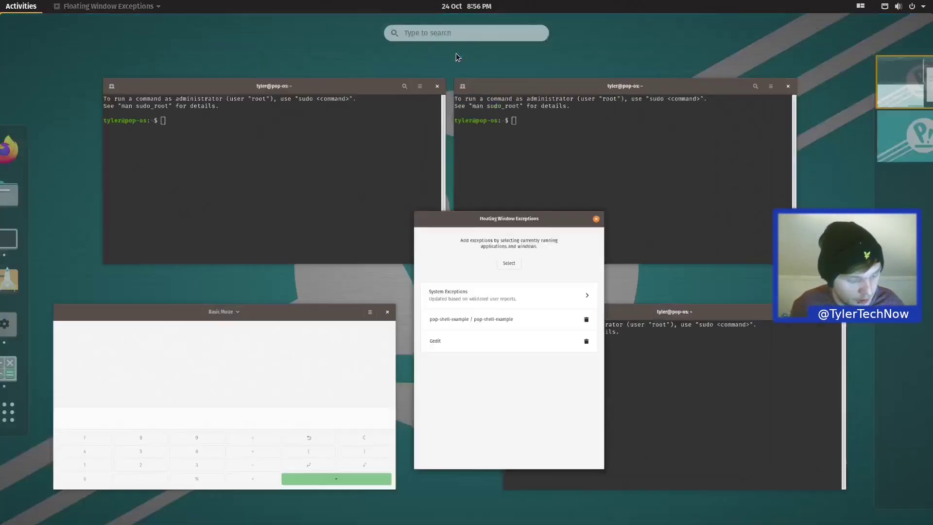
{"action": "type", "text": "gedit"}
{"action": "key", "text": "Return"}
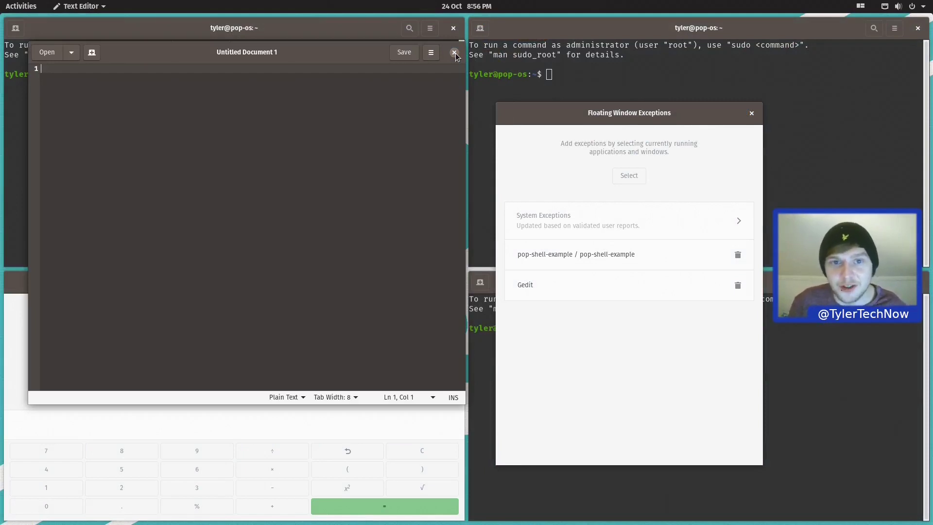
{"action": "left_click", "coordinate": [454, 53]}
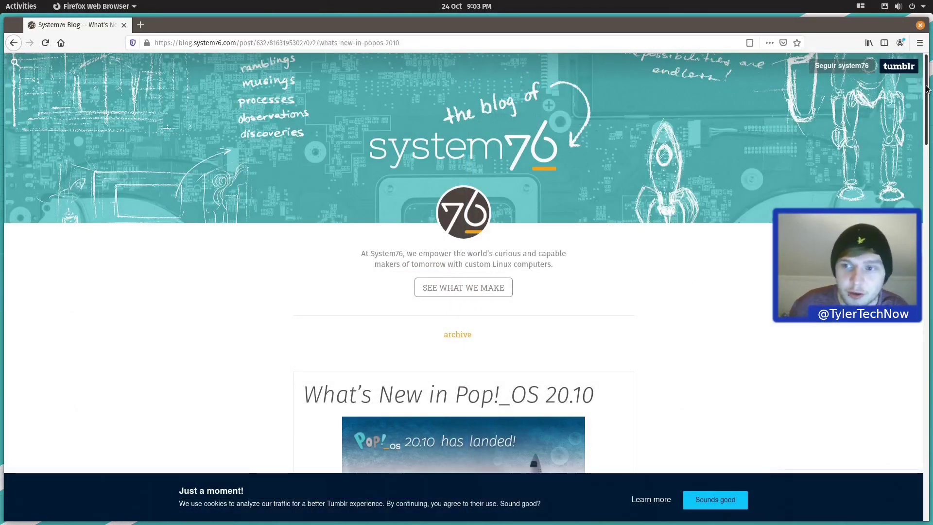
Step: Scroll the blog post to Stacking and highlight its sentences on adding and cycling stacked windows
{"action": "scroll", "coordinate": [549, 301], "scroll_direction": "down", "scroll_amount": 6}
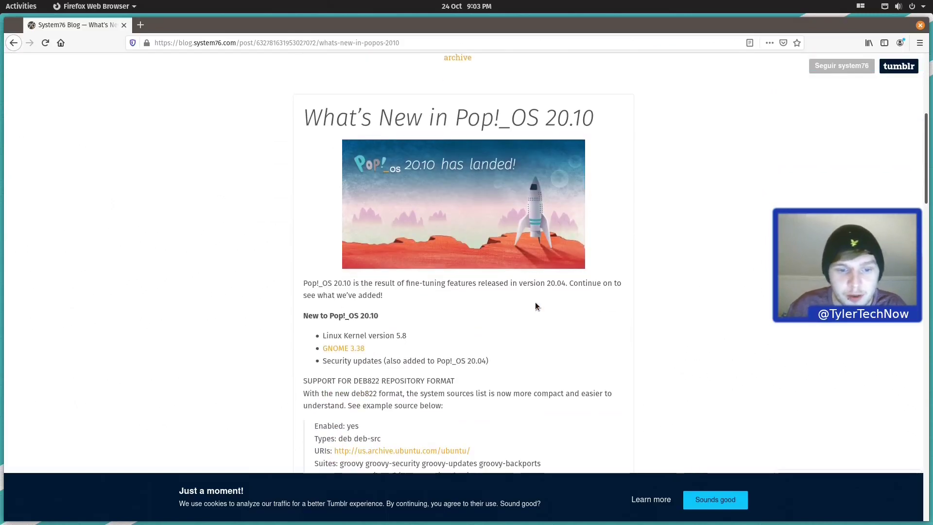
{"action": "scroll", "coordinate": [534, 306], "scroll_direction": "down", "scroll_amount": 8}
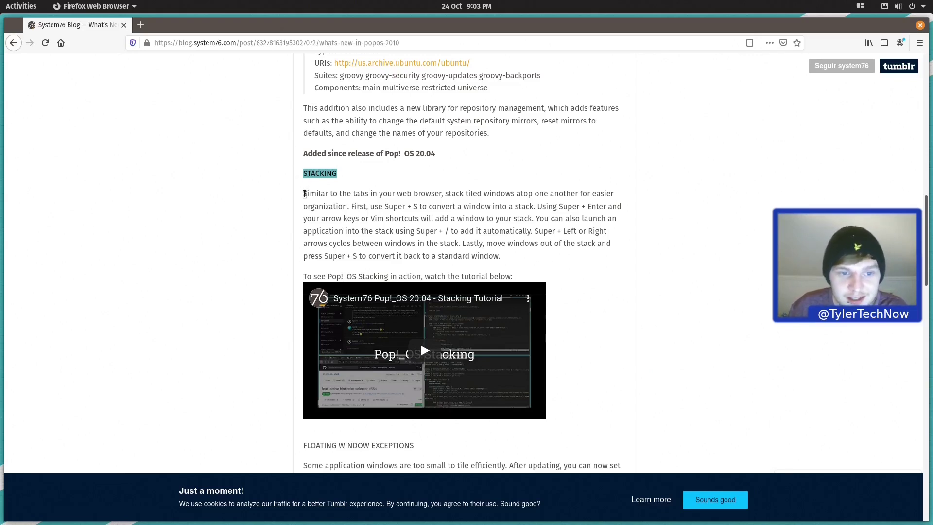
{"action": "left_click_drag", "start_coordinate": [304, 193], "coordinate": [623, 207]}
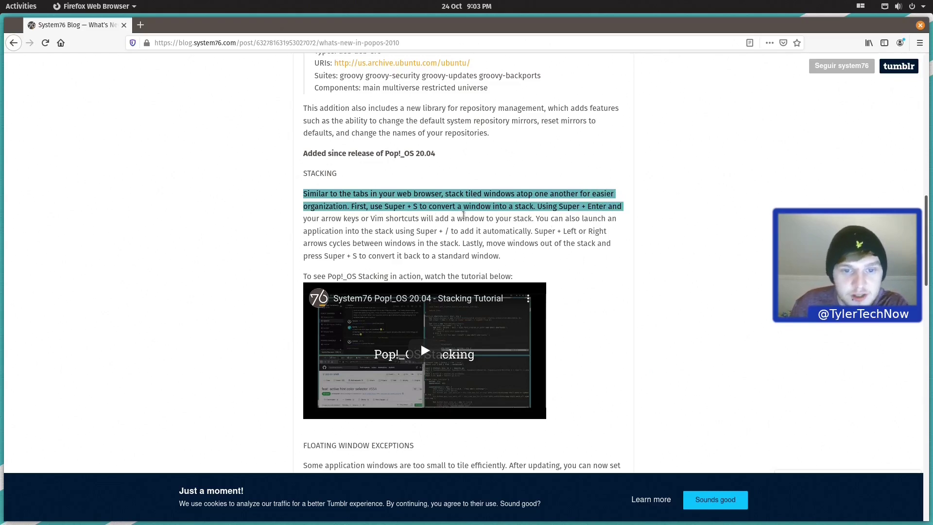
{"action": "left_click_drag", "start_coordinate": [454, 219], "coordinate": [609, 231]}
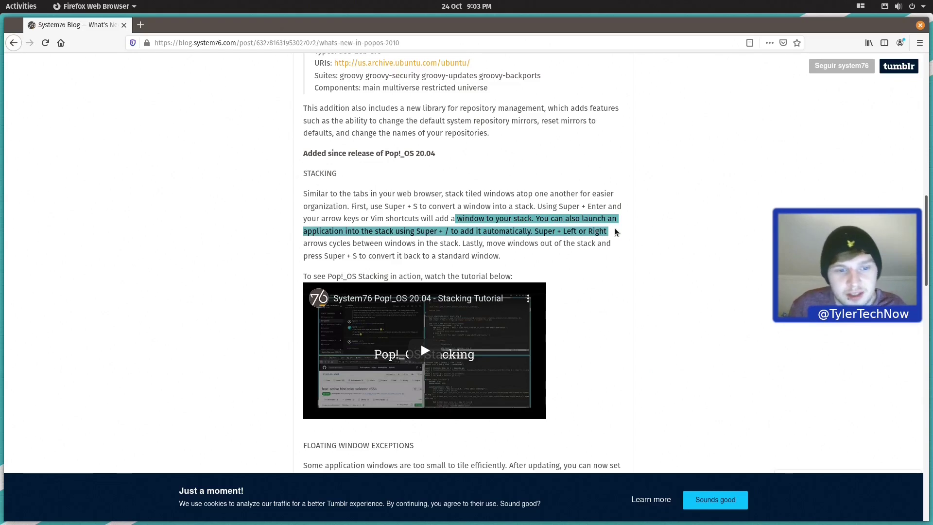
{"action": "left_click_drag", "start_coordinate": [614, 232], "coordinate": [616, 245]}
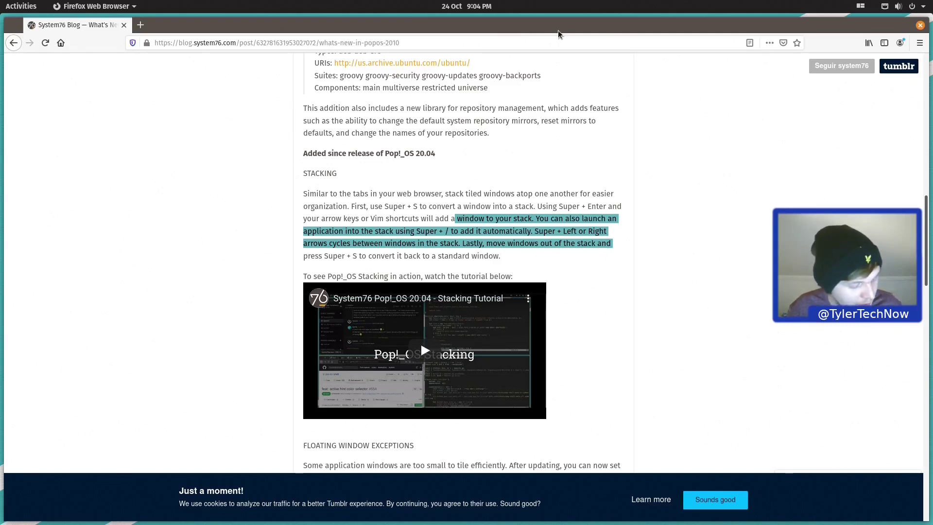
Step: Restore Firefox, open and close Text Editor, then maximise and restore Firefox with Super+Up/Down
{"action": "double_click", "coordinate": [558, 34]}
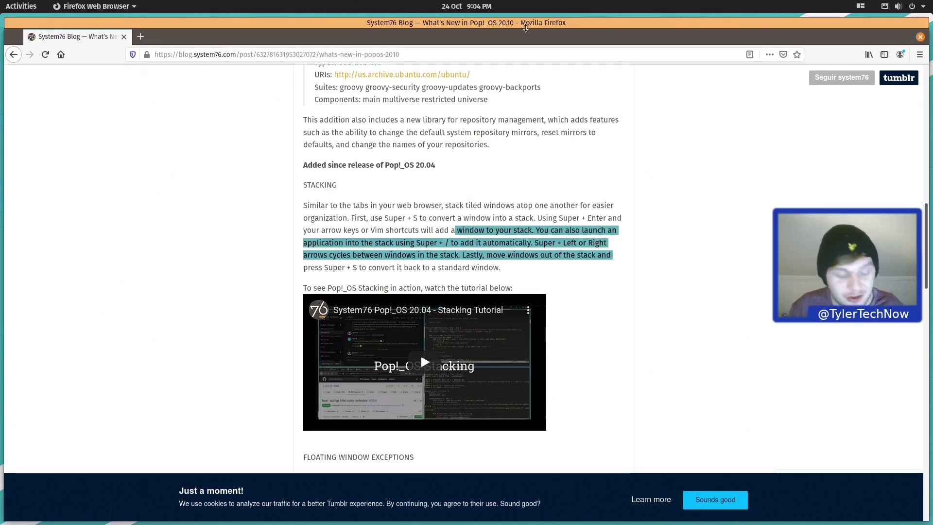
{"action": "key", "text": "super"}
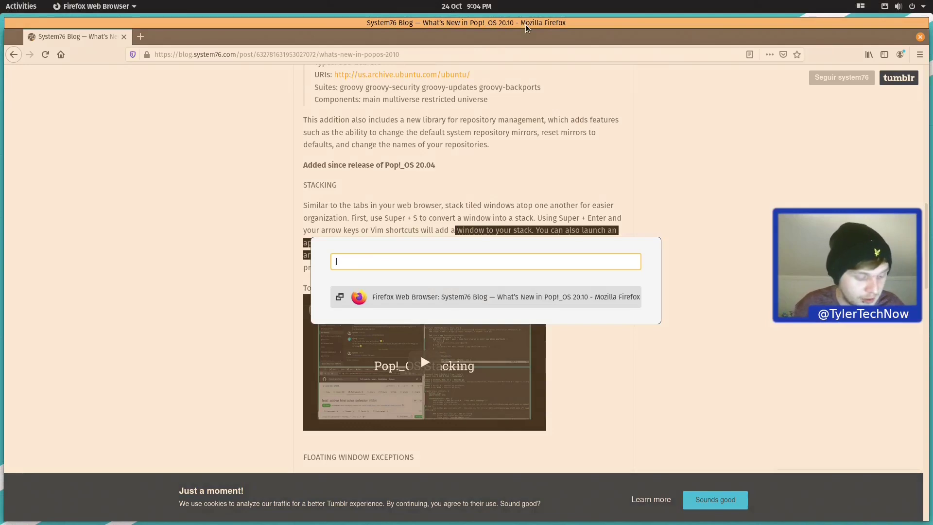
{"action": "type", "text": "gedit"}
{"action": "key", "text": "Return"}
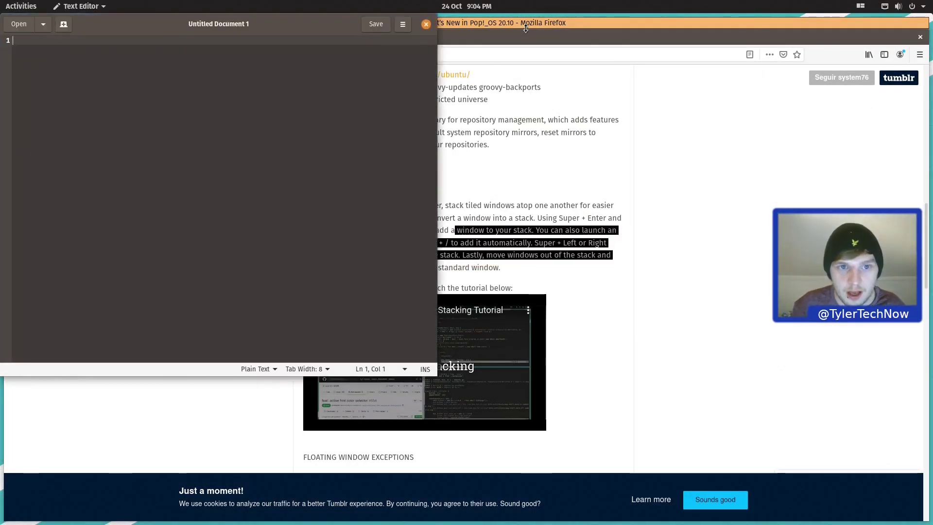
{"action": "left_click", "coordinate": [426, 23]}
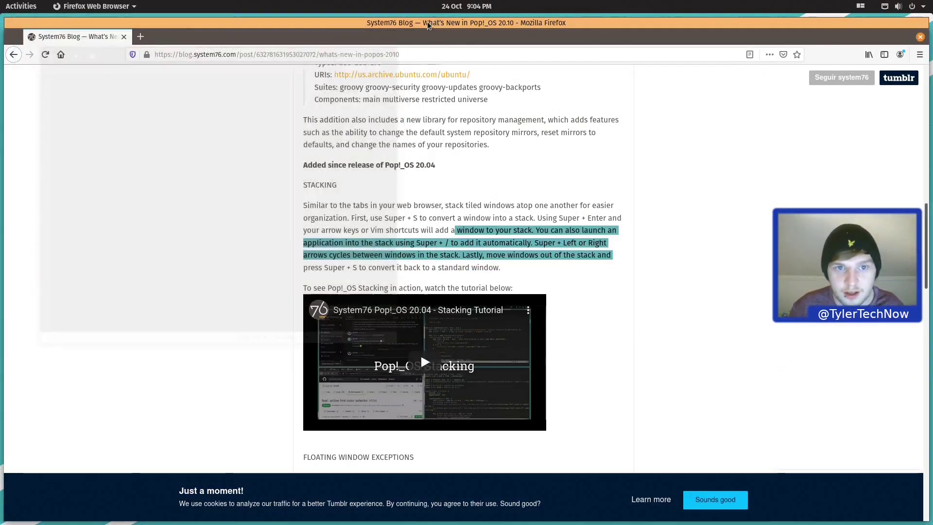
{"action": "key", "text": "super+Up"}
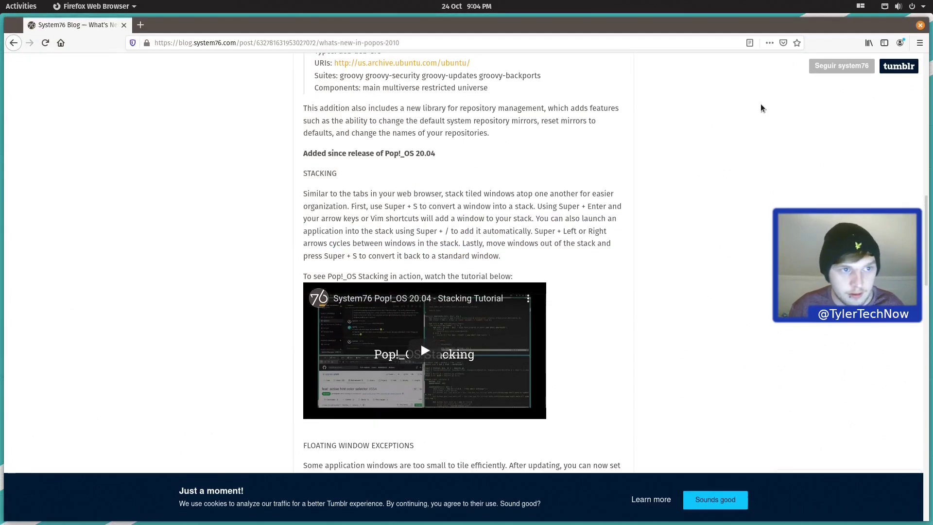
{"action": "key", "text": "super+Down"}
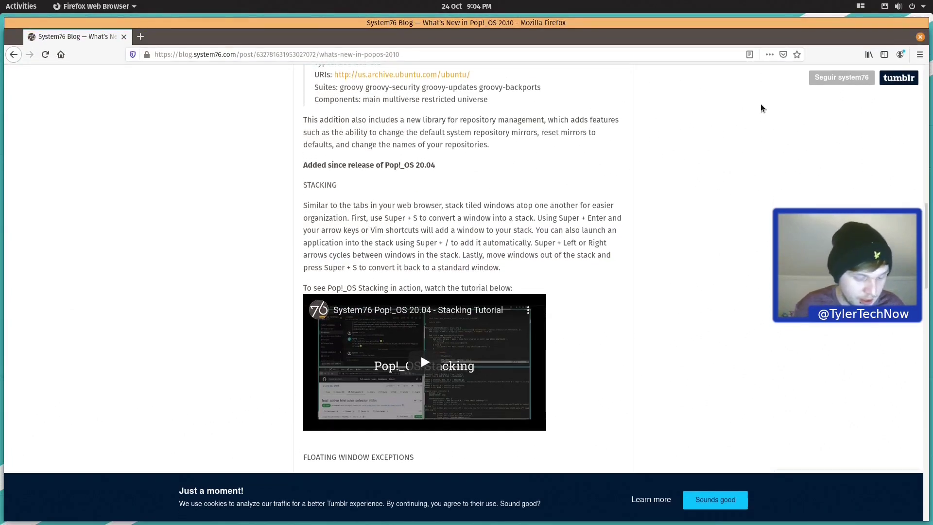
Step: Launch Terminal into a stack with Firefox and switch between their tabs, ending on Firefox
{"action": "key", "text": "super"}
{"action": "type", "text": "term"}
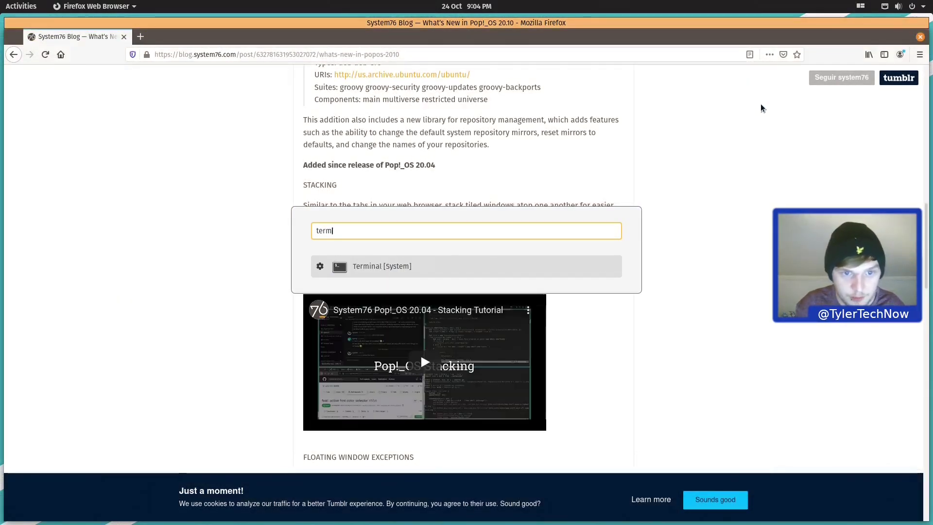
{"action": "type", "text": "inal"}
{"action": "key", "text": "Return"}
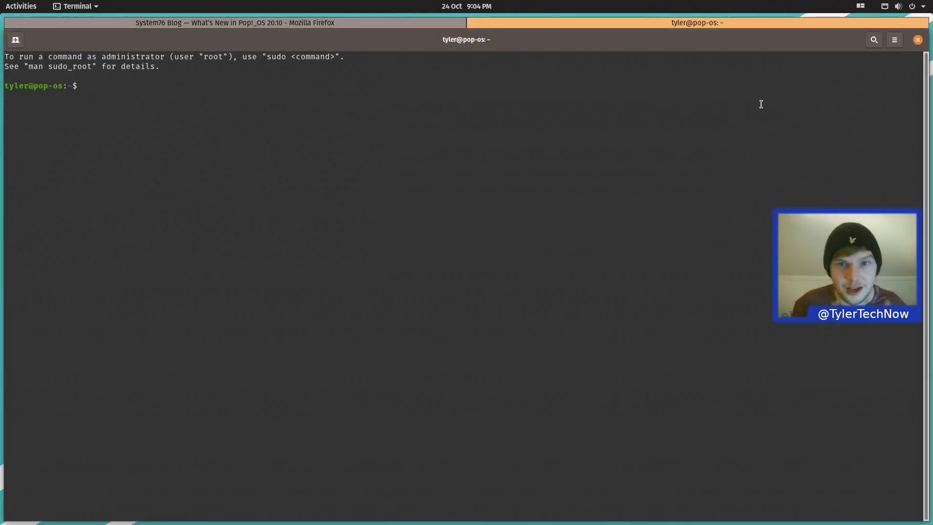
{"action": "left_click", "coordinate": [318, 21]}
{"action": "left_click", "coordinate": [543, 21]}
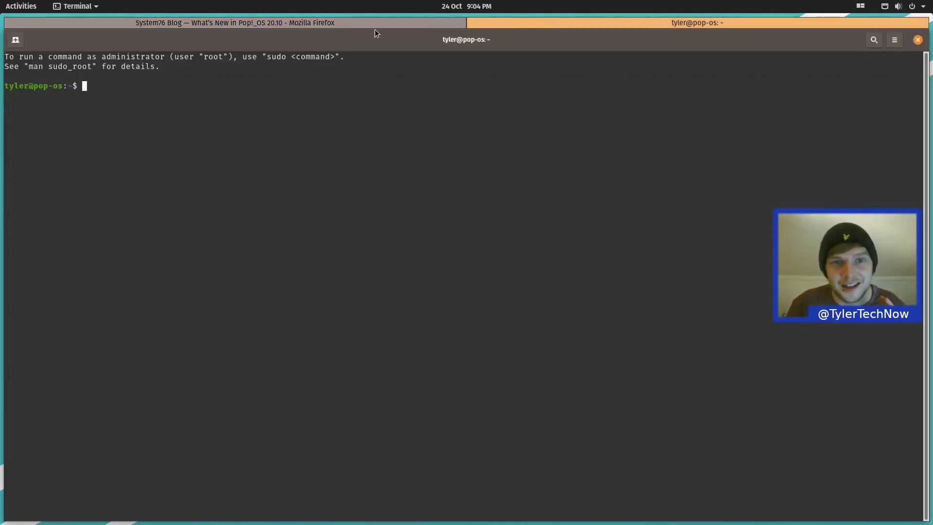
{"action": "left_click", "coordinate": [415, 22]}
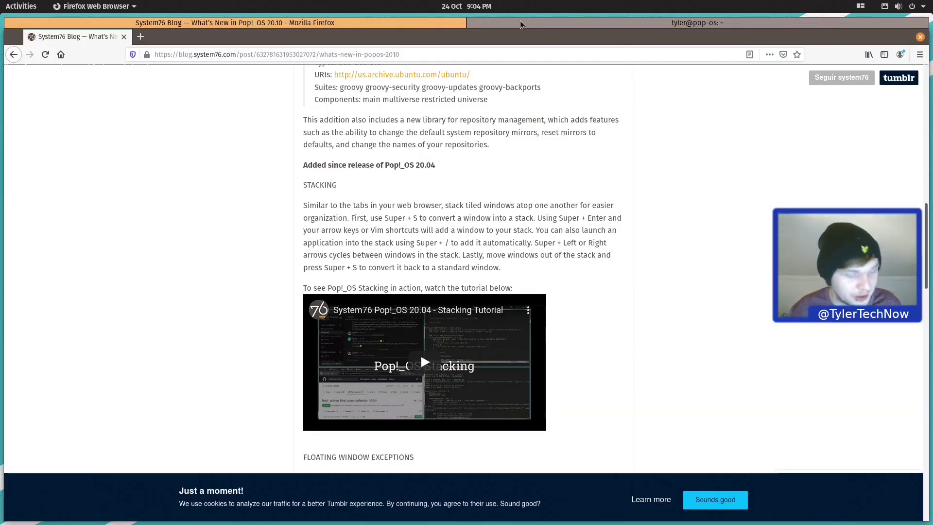
{"action": "left_click", "coordinate": [521, 24]}
{"action": "left_click", "coordinate": [146, 23]}
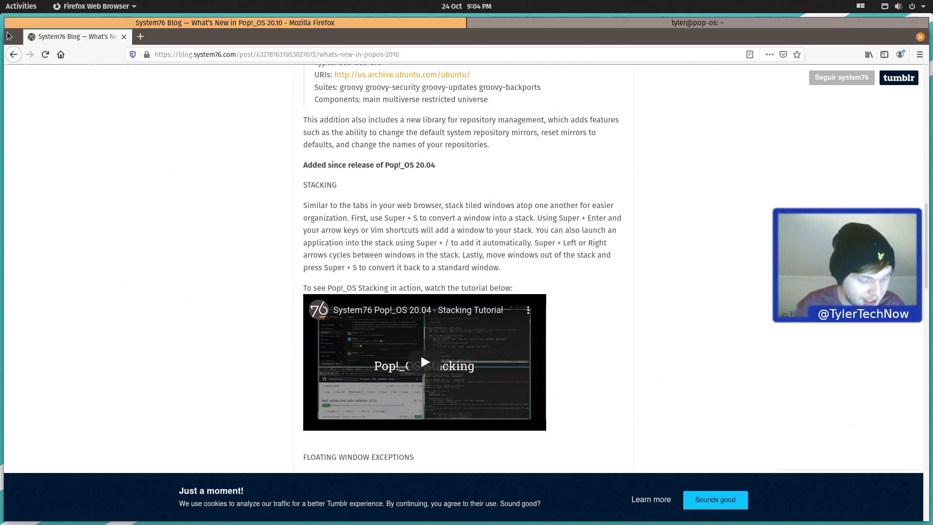
Step: Launch gedit from the launcher and close its floating window
{"action": "key", "text": "super"}
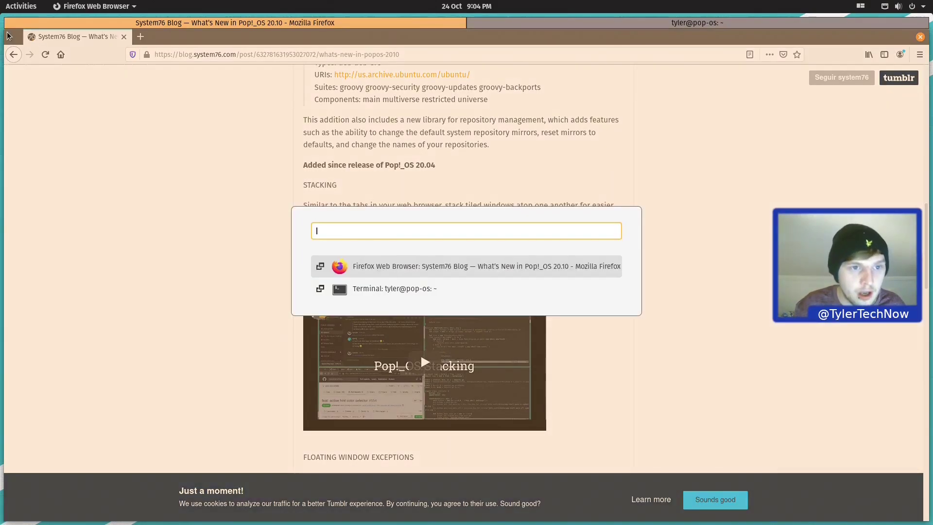
{"action": "type", "text": "gedit"}
{"action": "key", "text": "Return"}
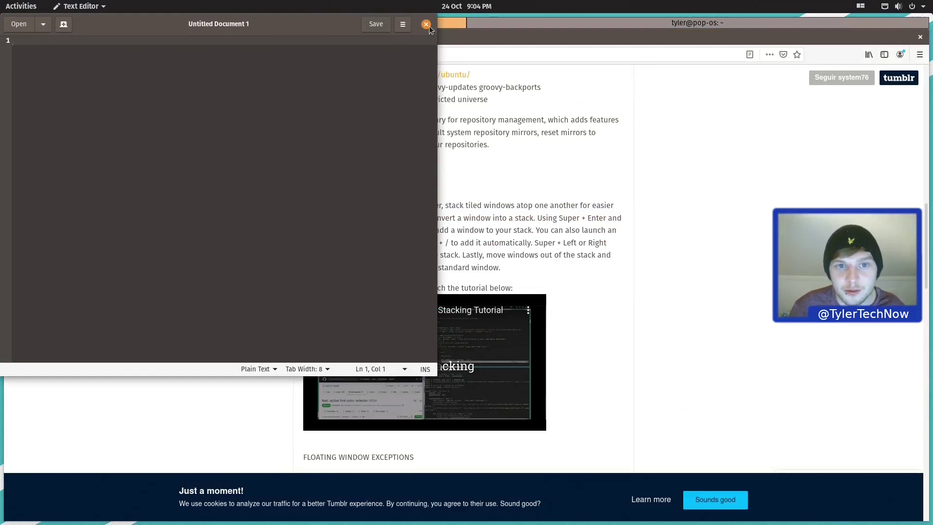
{"action": "left_click", "coordinate": [426, 24]}
Step: Delete the Gedit row from Floating Window Exceptions and close the dialog
{"action": "left_click", "coordinate": [860, 6]}
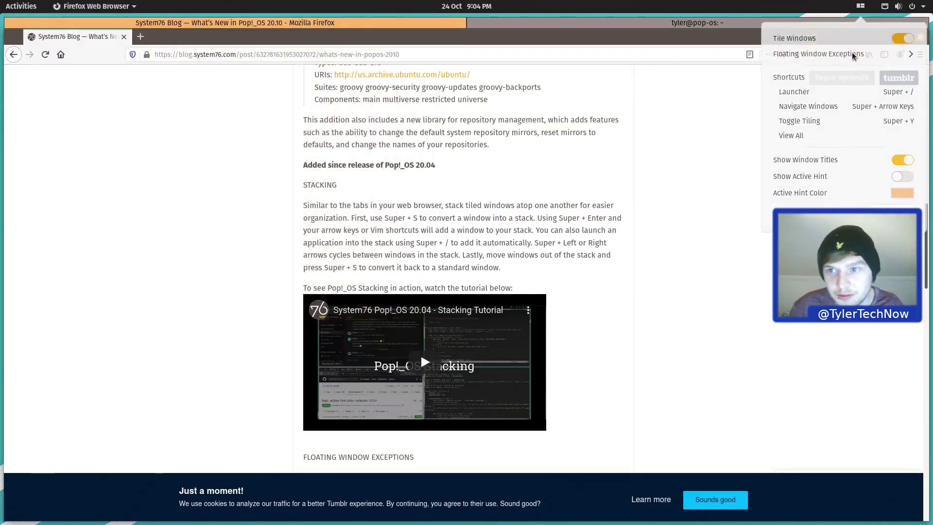
{"action": "left_click", "coordinate": [855, 54]}
{"action": "left_click", "coordinate": [575, 271]}
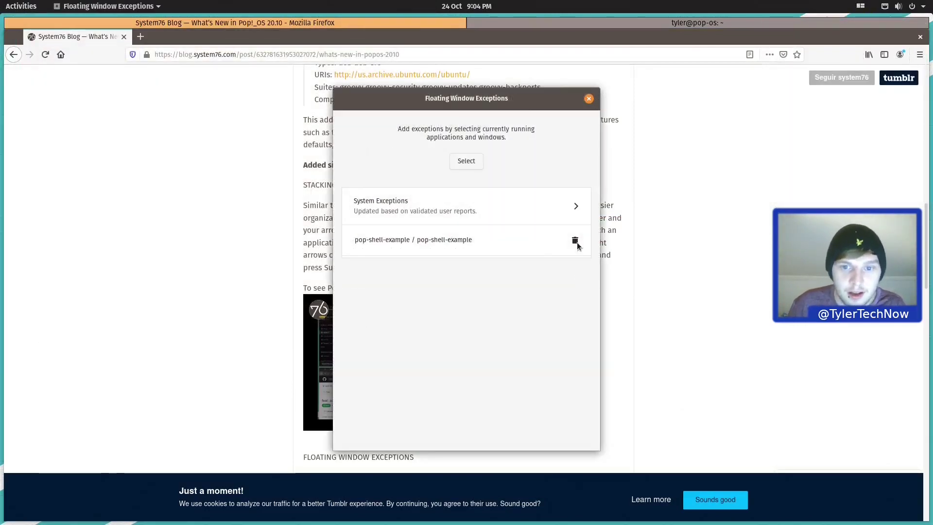
{"action": "left_click", "coordinate": [589, 99]}
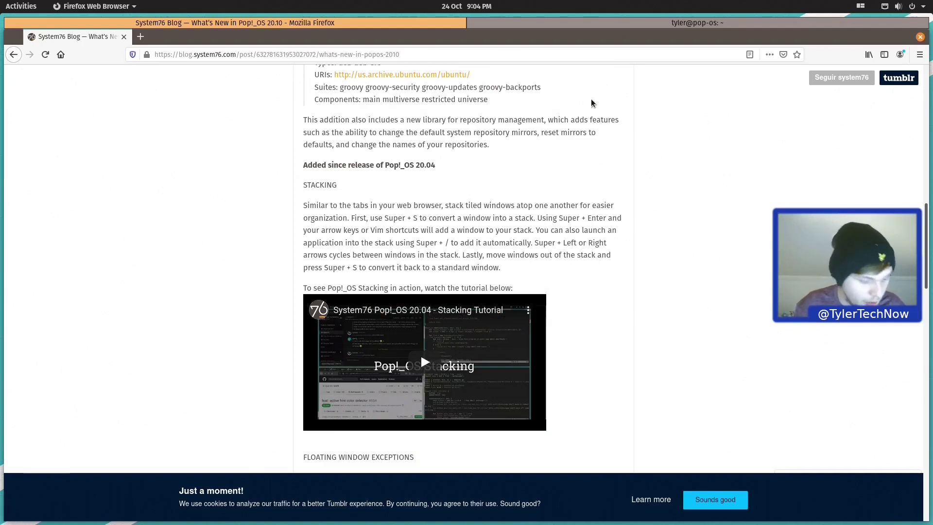
Step: Launch gedit as a tiled window and cycle the stack with Super+Left and Super+Right
{"action": "key", "text": "super"}
{"action": "type", "text": "gedit"}
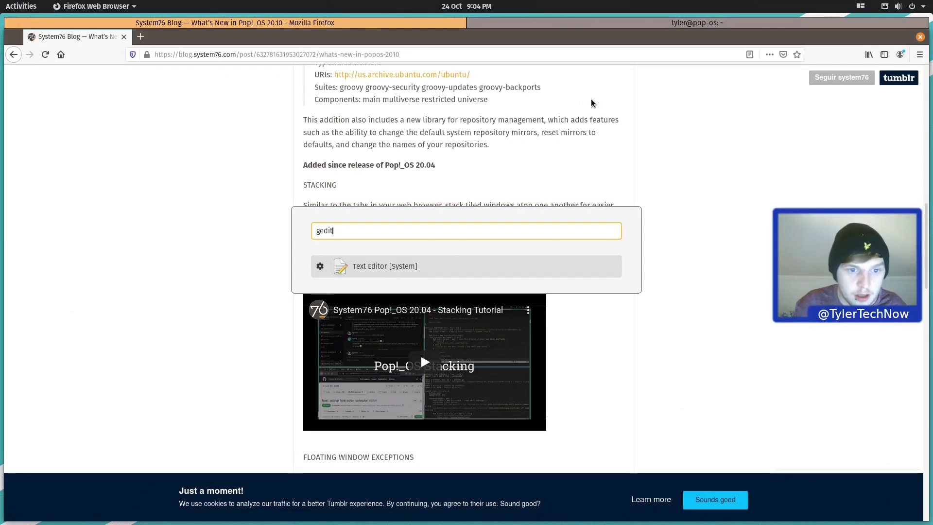
{"action": "key", "text": "Return"}
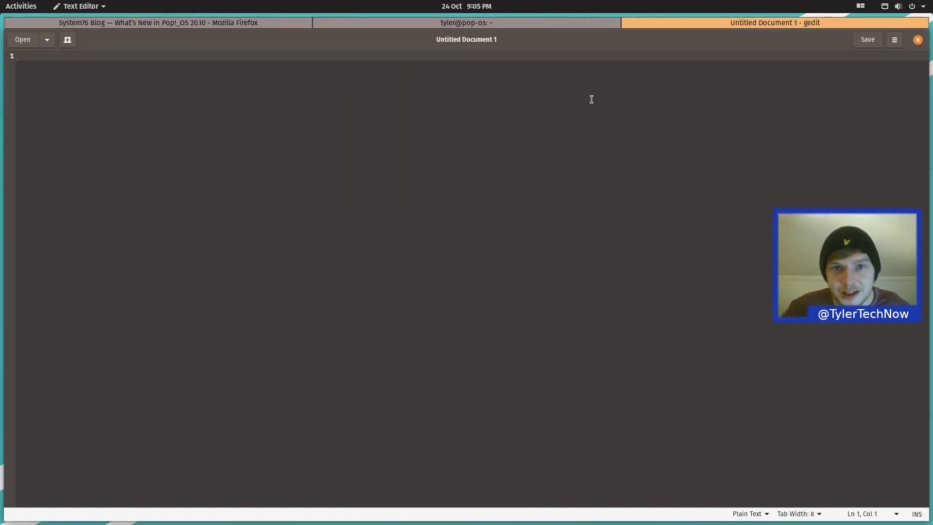
{"action": "key", "text": "super+Left"}
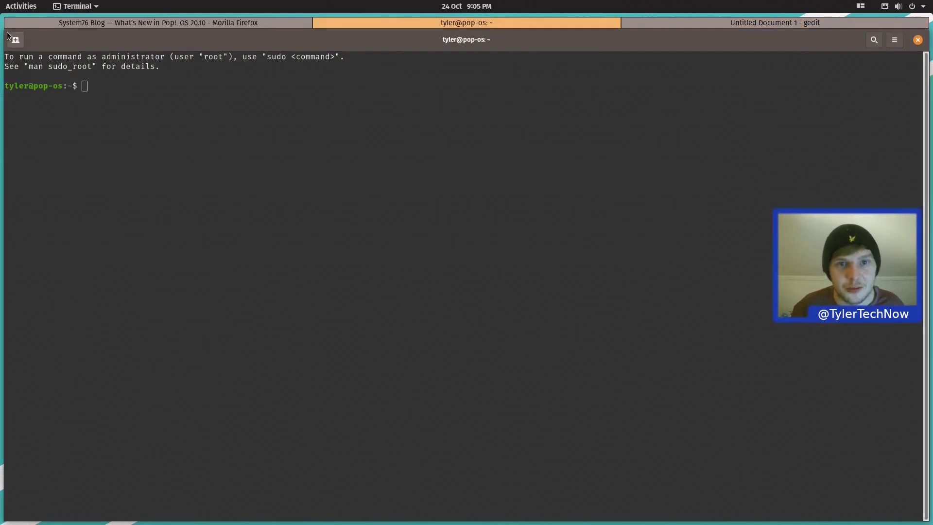
{"action": "key", "text": "super+Right"}
{"action": "key", "text": "super+Right"}
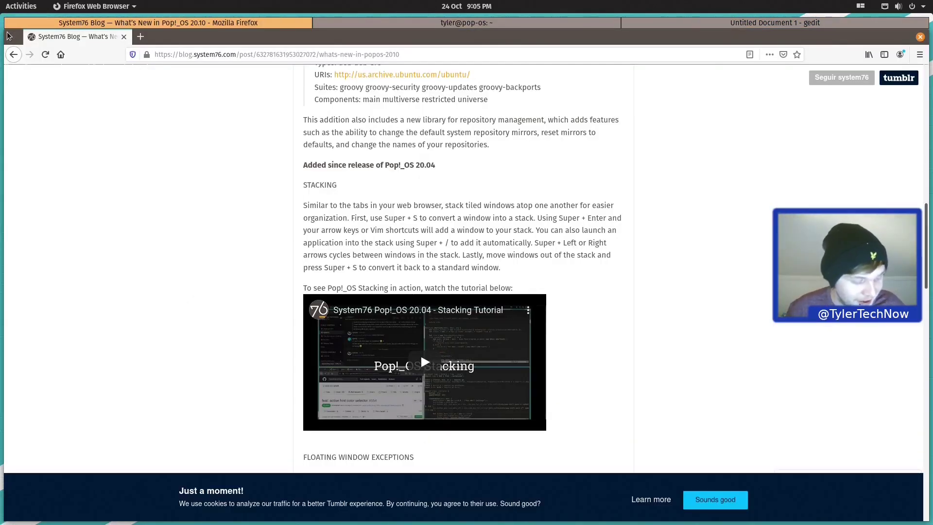
Step: Launch LibreOffice Writer and Pop!_Shop from the Super+/ launcher, then show the applications overview
{"action": "key", "text": "super+slash"}
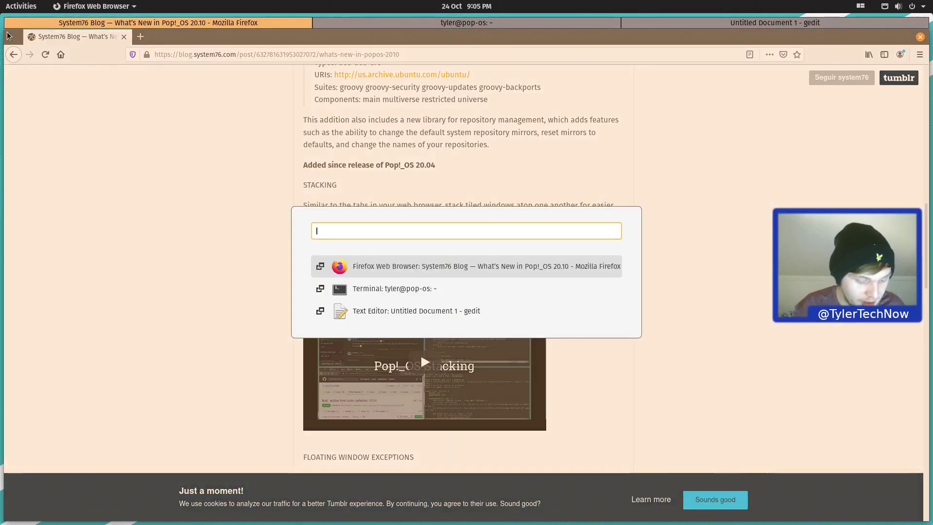
{"action": "type", "text": "writer"}
{"action": "key", "text": "Return"}
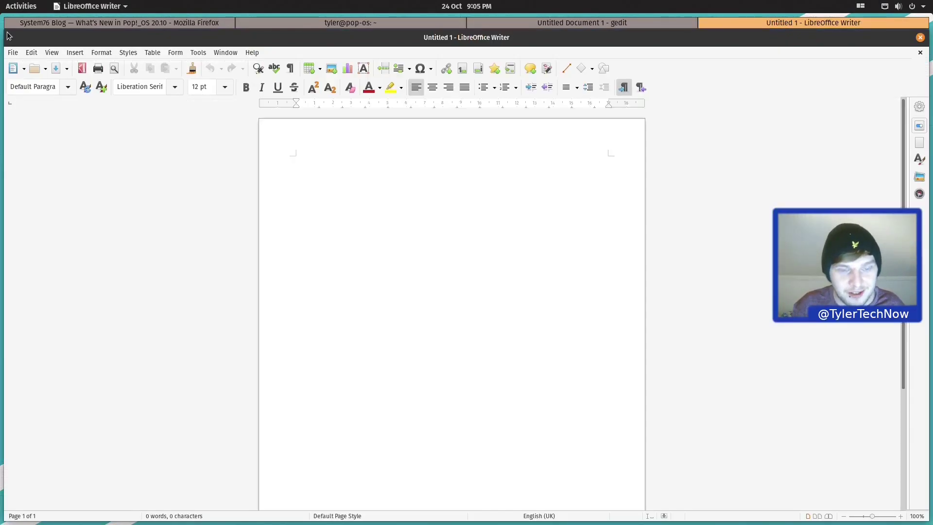
{"action": "key", "text": "super+slash"}
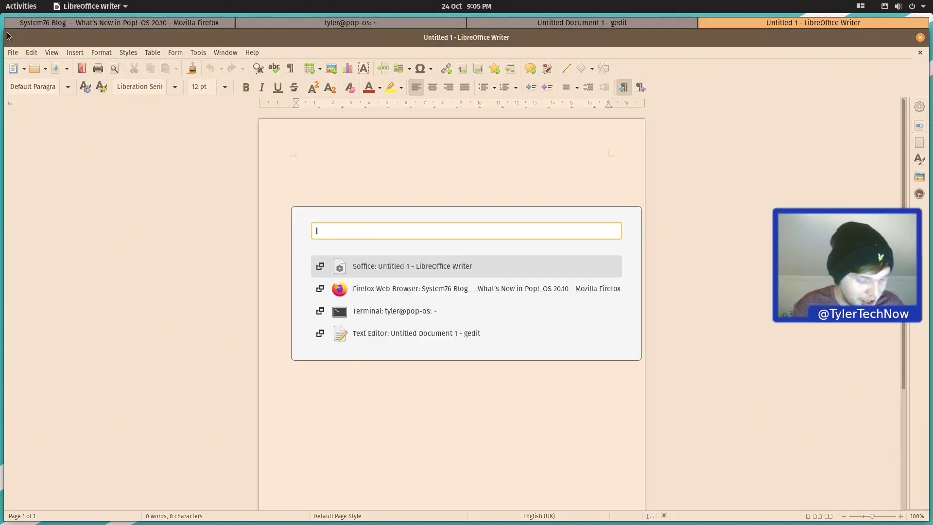
{"action": "type", "text": "pop"}
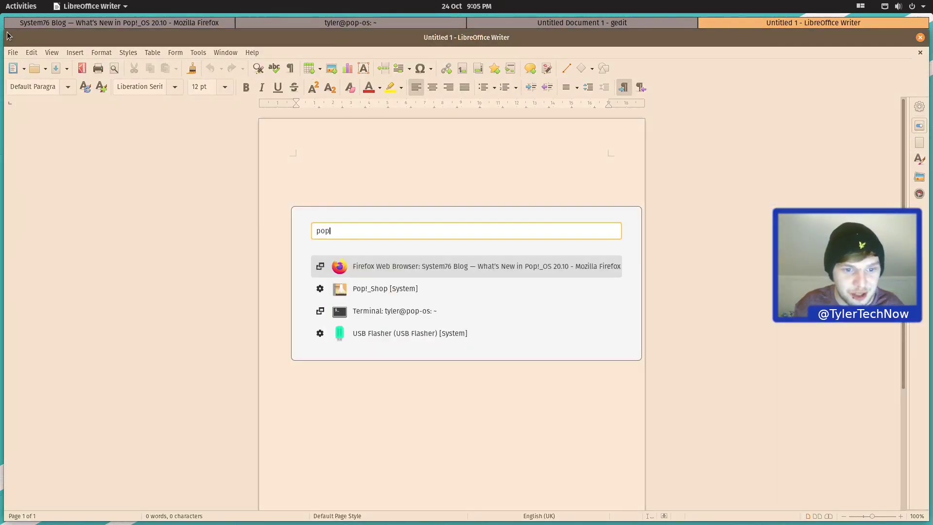
{"action": "key", "text": "Down"}
{"action": "key", "text": "Return"}
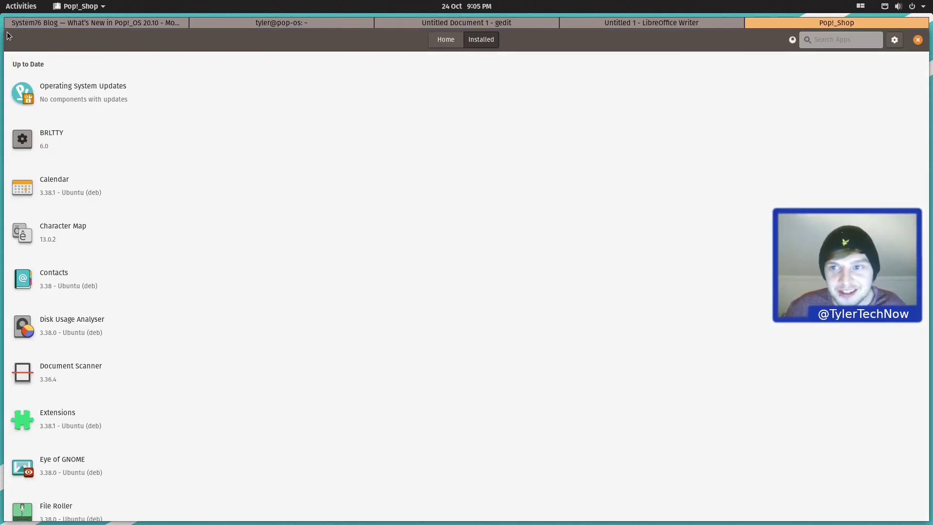
{"action": "key", "text": "super+a"}
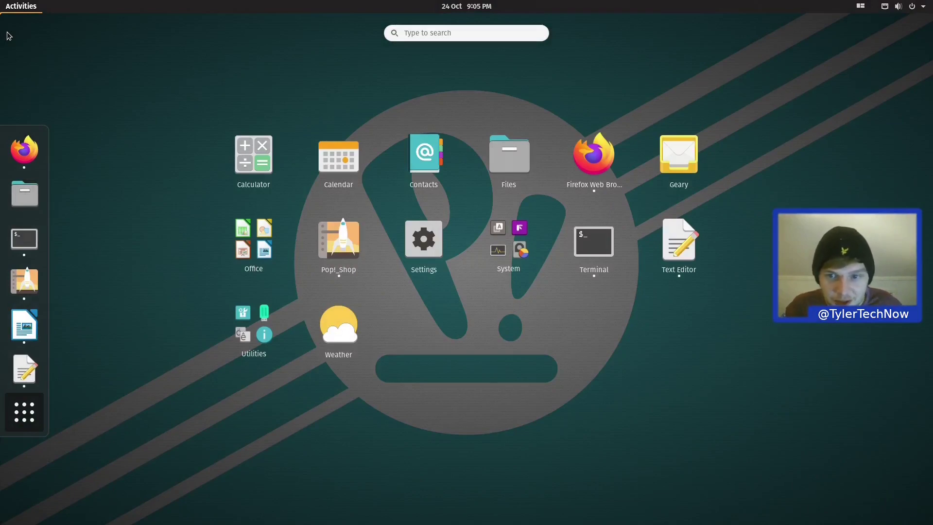
Step: Leave the overview and open Files on the Home folder via a 'file' search
{"action": "key", "text": "Escape"}
{"action": "key", "text": "Escape"}
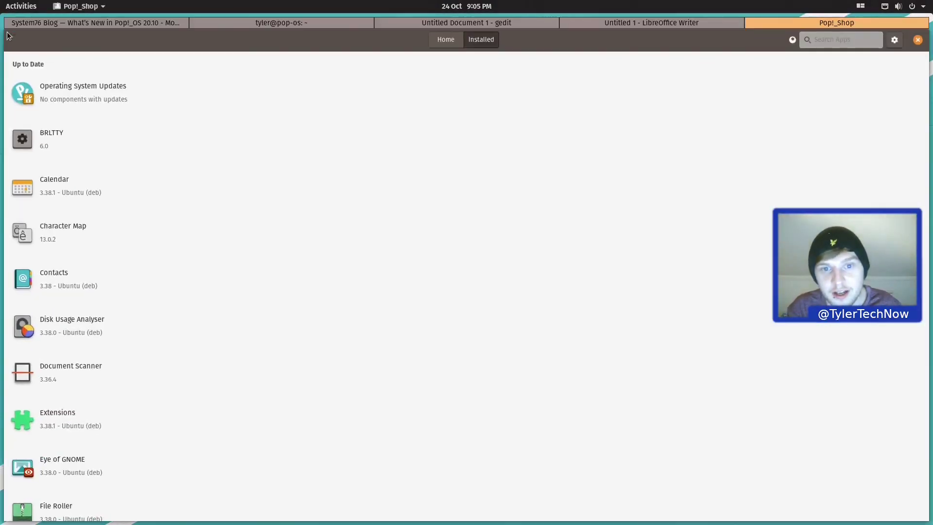
{"action": "key", "text": "super"}
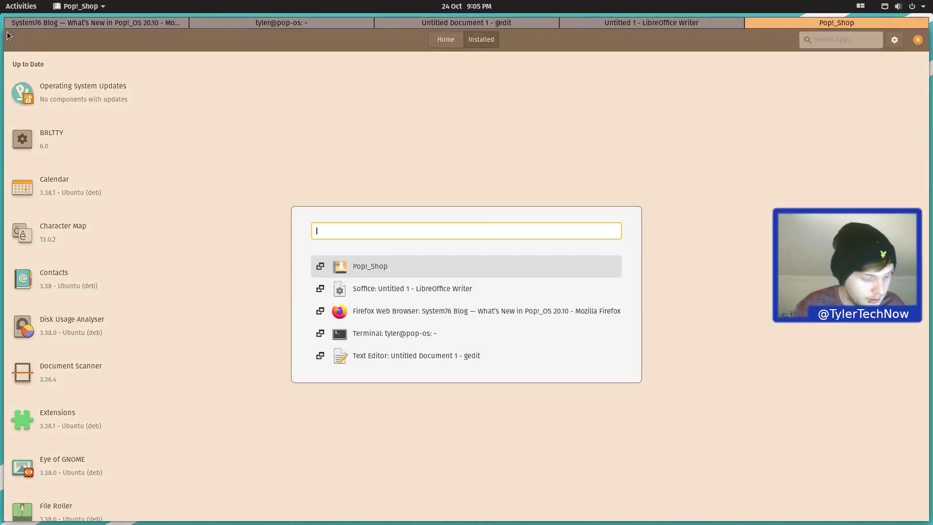
{"action": "type", "text": "file"}
{"action": "key", "text": "Down"}
{"action": "key", "text": "Down"}
{"action": "key", "text": "Down"}
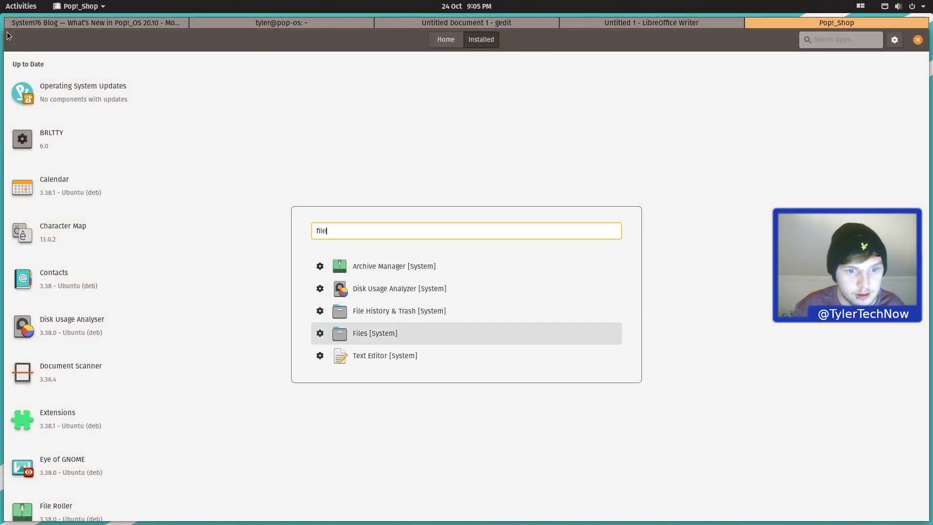
{"action": "key", "text": "Return"}
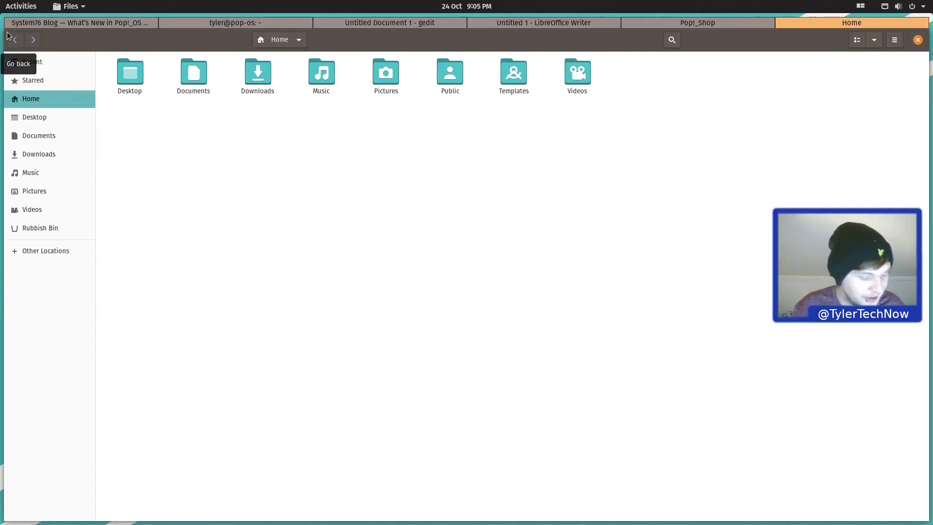
Step: Launch Geary, dismiss its account setup dialog, and cycle the stack back to Firefox
{"action": "key", "text": "super"}
{"action": "type", "text": "geary"}
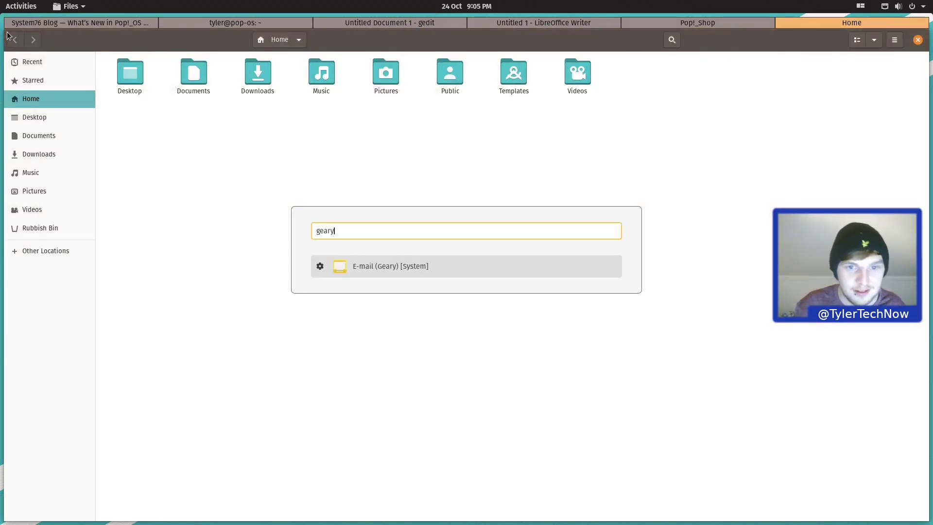
{"action": "key", "text": "Return"}
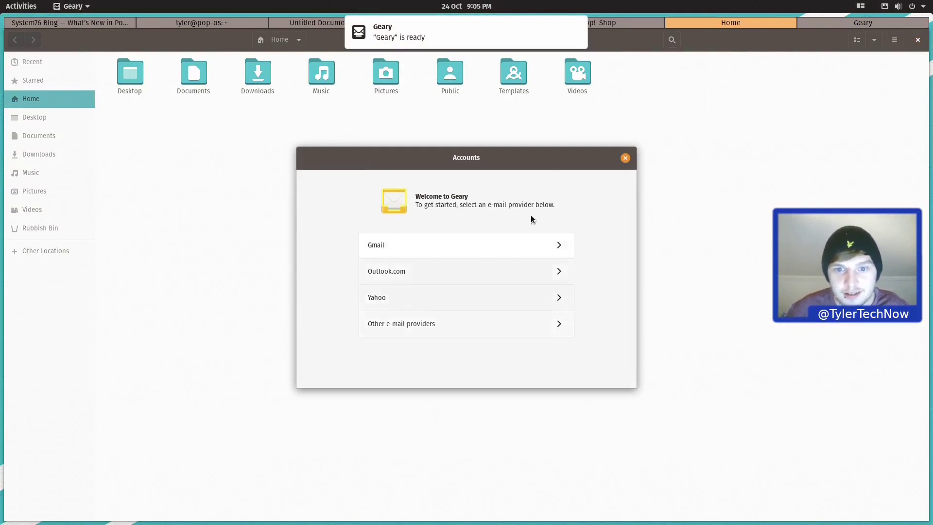
{"action": "left_click", "coordinate": [625, 157]}
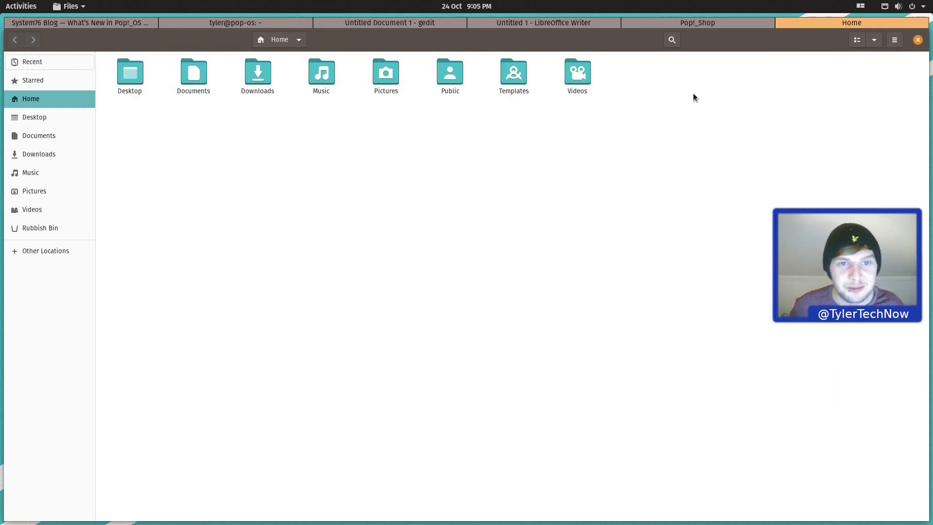
{"action": "key", "text": "super+Left"}
{"action": "key", "text": "super+Left"}
{"action": "key", "text": "super+Left"}
{"action": "key", "text": "super+Left"}
{"action": "key", "text": "super+Left"}
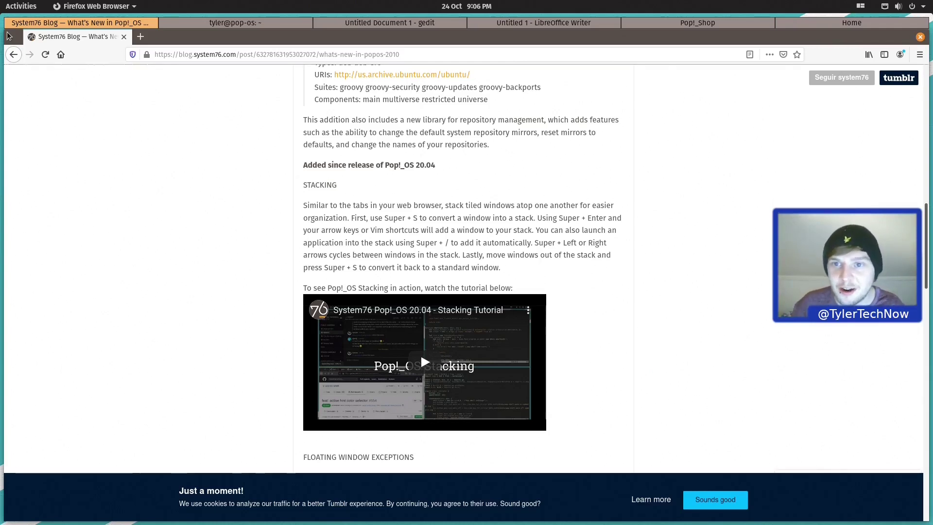
Step: Cycle through the stacked windows with Super+Right, finishing by closing the Files window
{"action": "key", "text": "super+Right"}
{"action": "key", "text": "super+Right"}
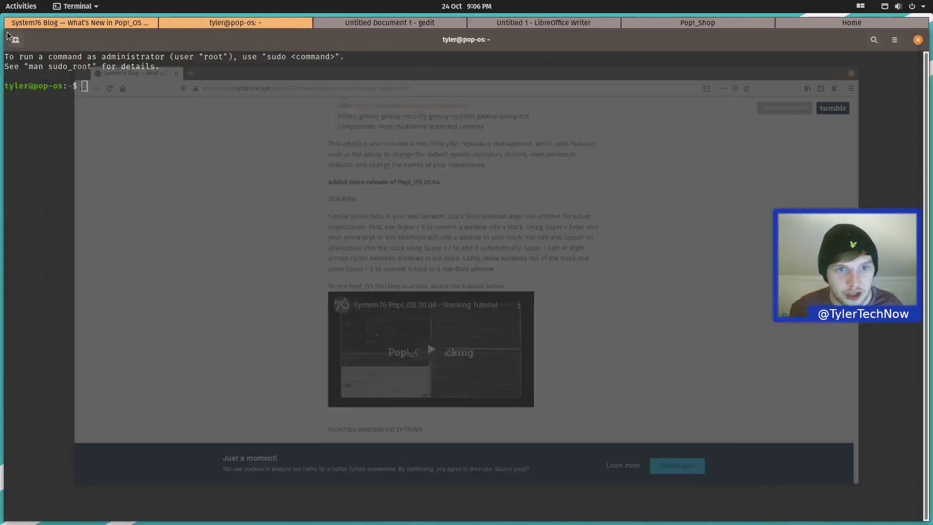
{"action": "key", "text": "super+Right"}
{"action": "key", "text": "super+Right"}
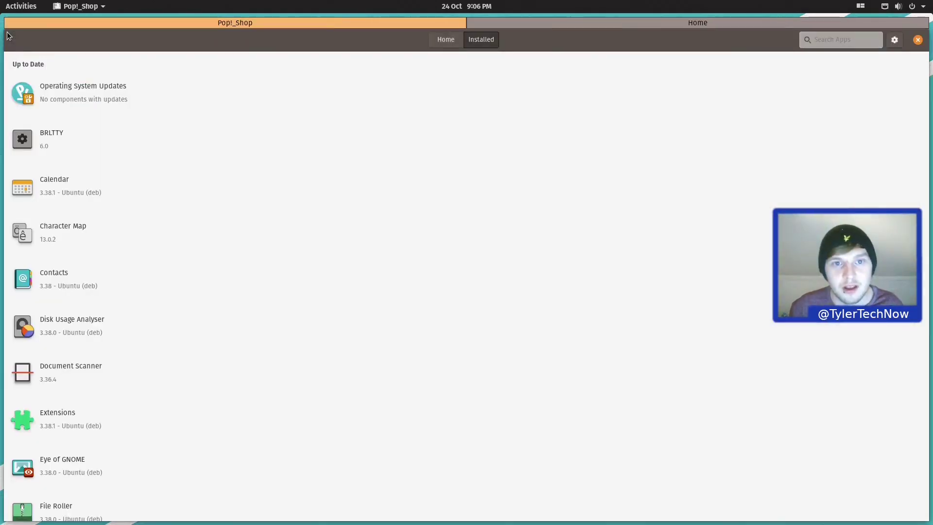
{"action": "key", "text": "super+Right"}
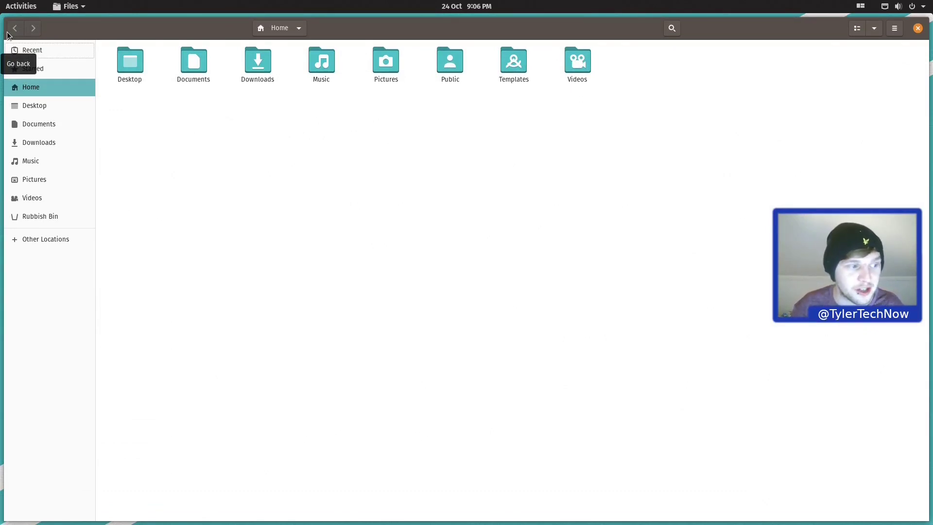
{"action": "left_click", "coordinate": [918, 28]}
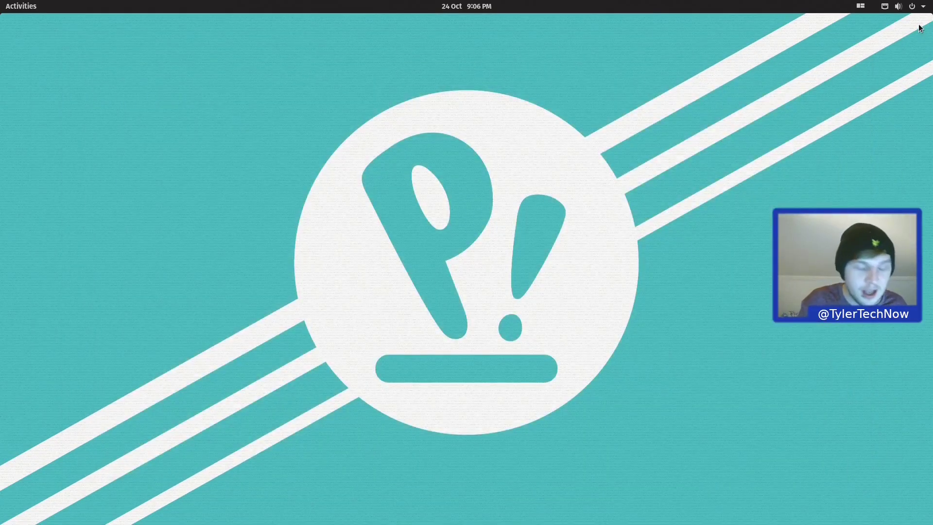
Step: Install htop in a new terminal with 'sudo apt install htop', entering the administrator password
{"action": "key", "text": "ctrl+alt+t"}
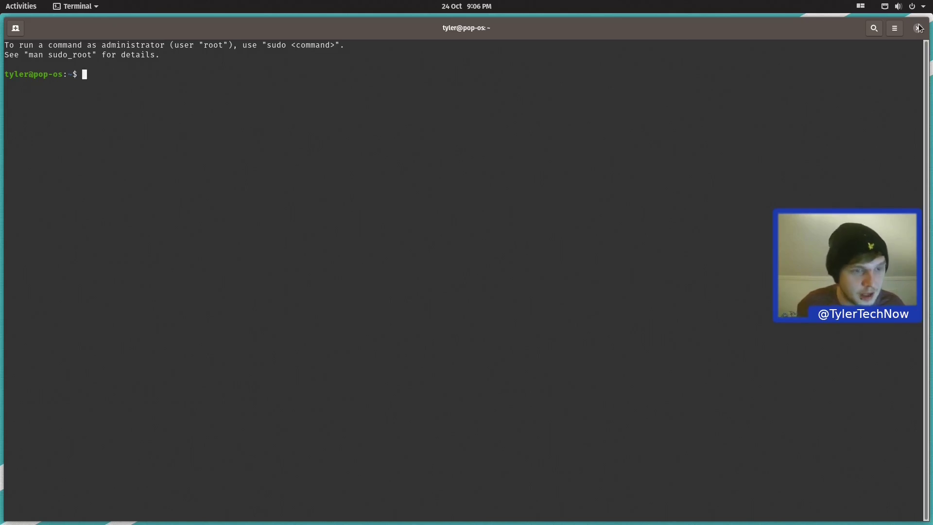
{"action": "type", "text": "sudo apt instal"}
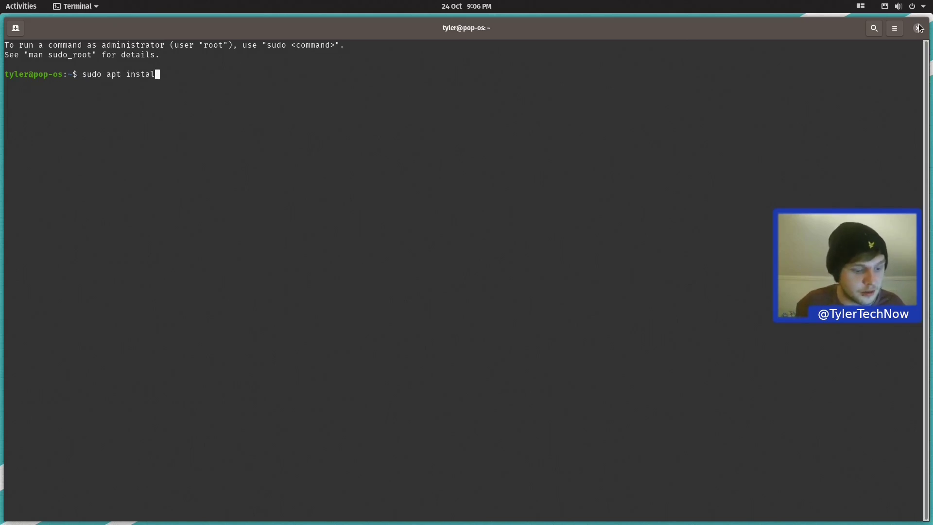
{"action": "type", "text": "l htop"}
{"action": "key", "text": "Return"}
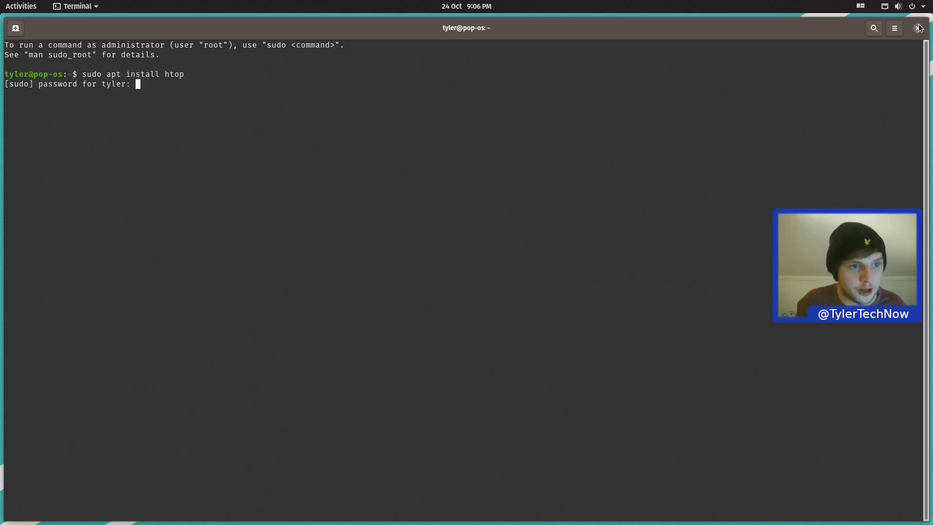
{"action": "key", "text": "Return"}
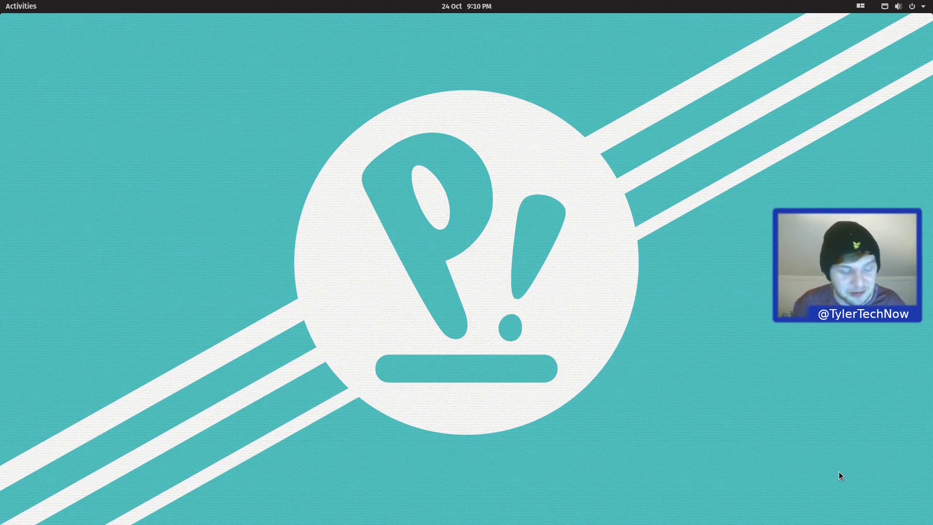
{"action": "key", "text": "super+t"}
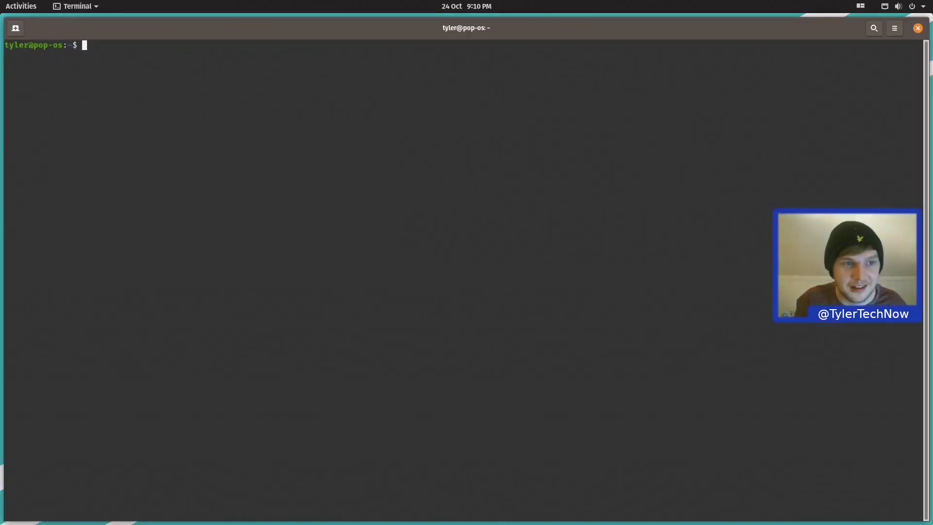
{"action": "type", "text": "htop"}
{"action": "key", "text": "Return"}
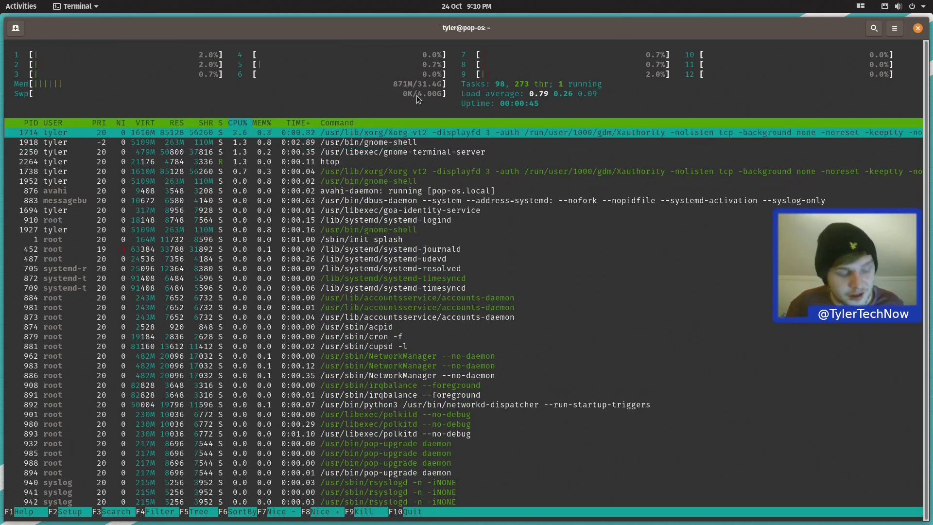
{"action": "key", "text": "super+q"}
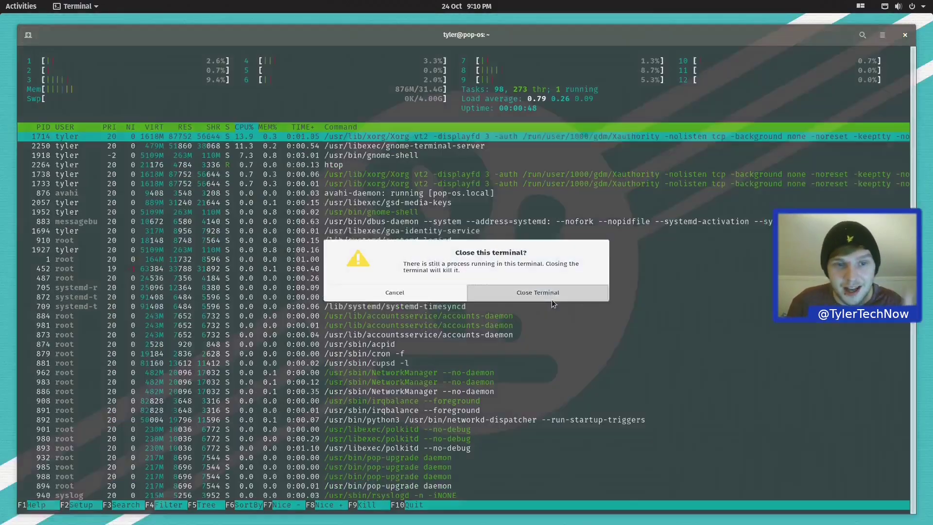
{"action": "left_click", "coordinate": [552, 303]}
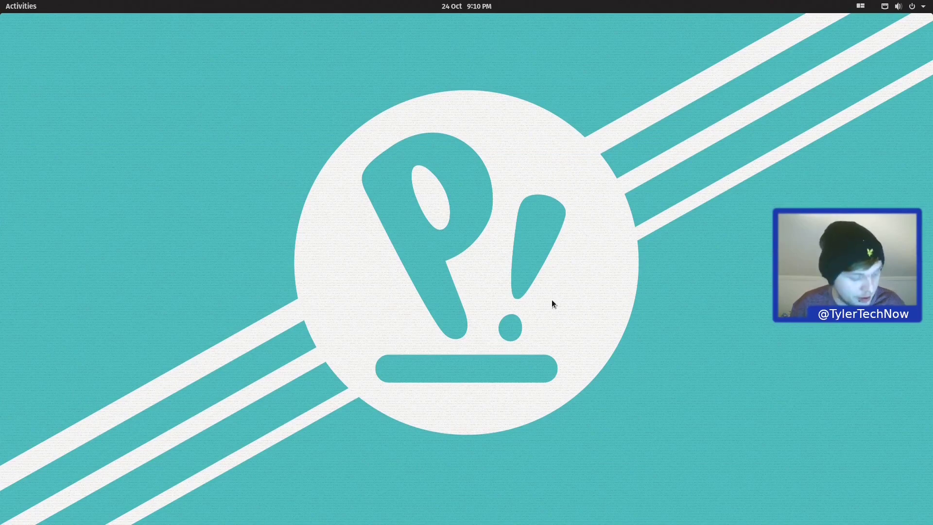
{"action": "key", "text": "super"}
{"action": "type", "text": "shop"}
Step: Launch Pop!_Shop and view its Flatpak software sources, listing only Flathub
{"action": "key", "text": "Return"}
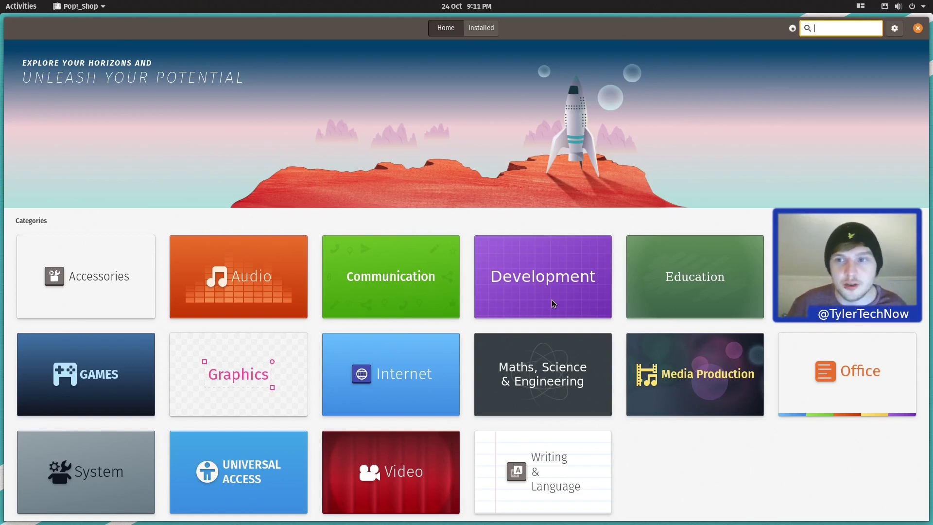
{"action": "left_click", "coordinate": [895, 28]}
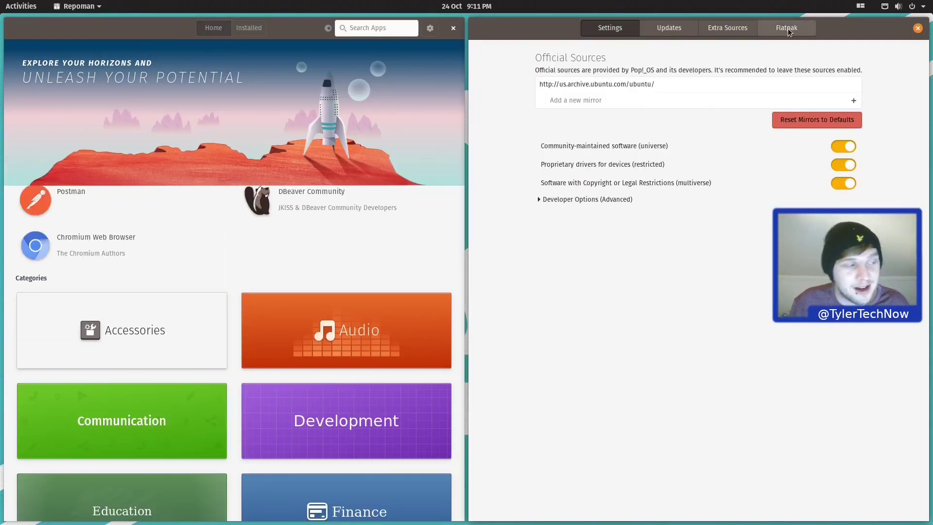
{"action": "left_click", "coordinate": [787, 29]}
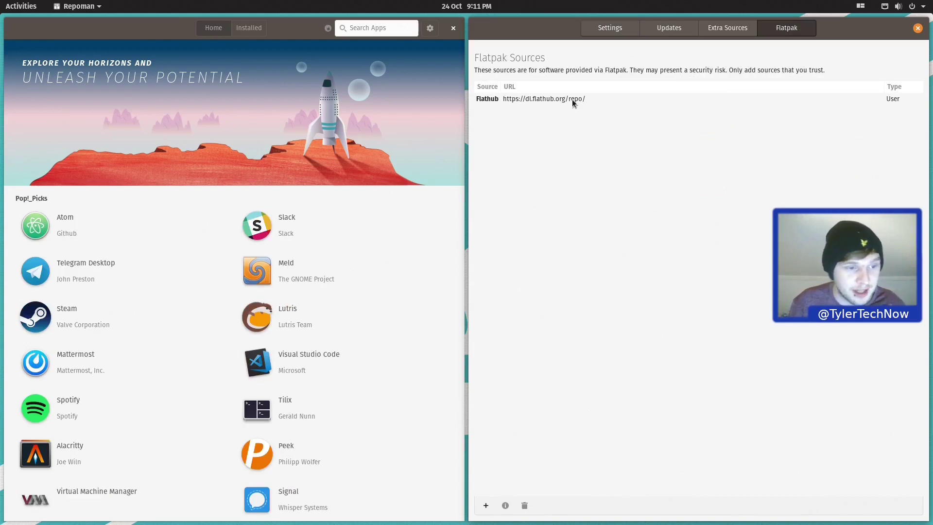
{"action": "left_click", "coordinate": [358, 27]}
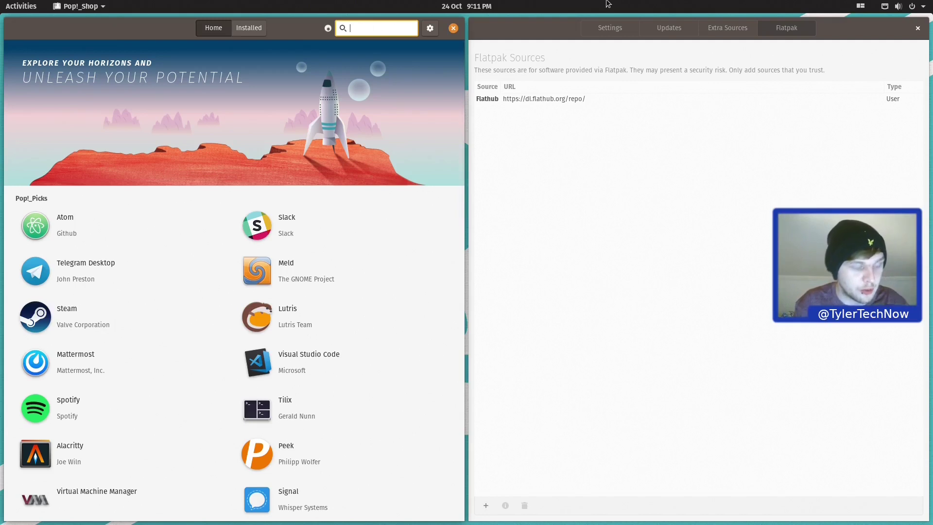
{"action": "key", "text": "ctrl+alt+t"}
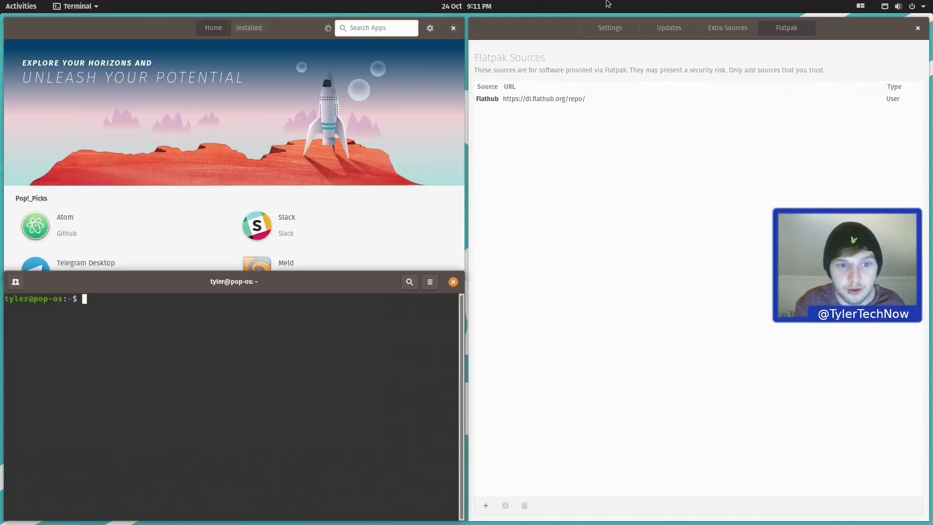
{"action": "type", "text": "sbas"}
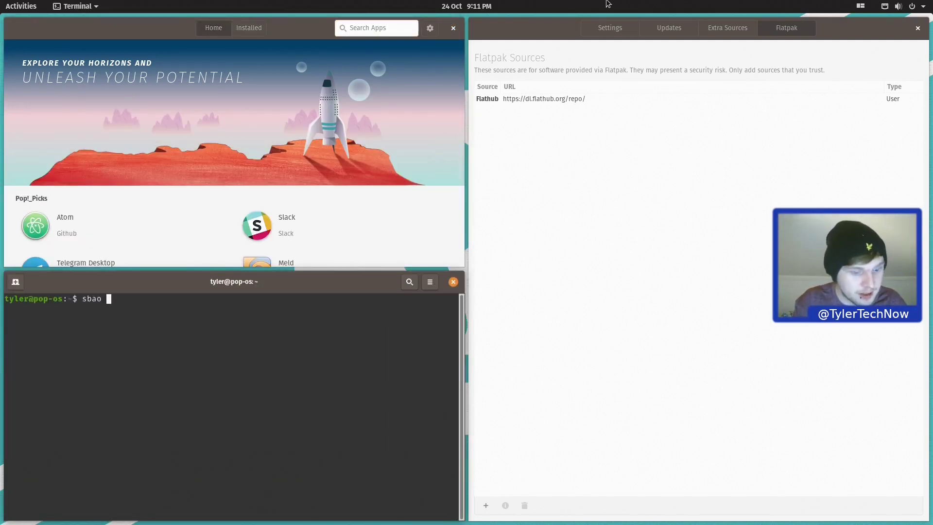
{"action": "key", "text": "BackSpace"}
{"action": "key", "text": "BackSpace"}
{"action": "key", "text": "BackSpace"}
{"action": "type", "text": "nap list"}
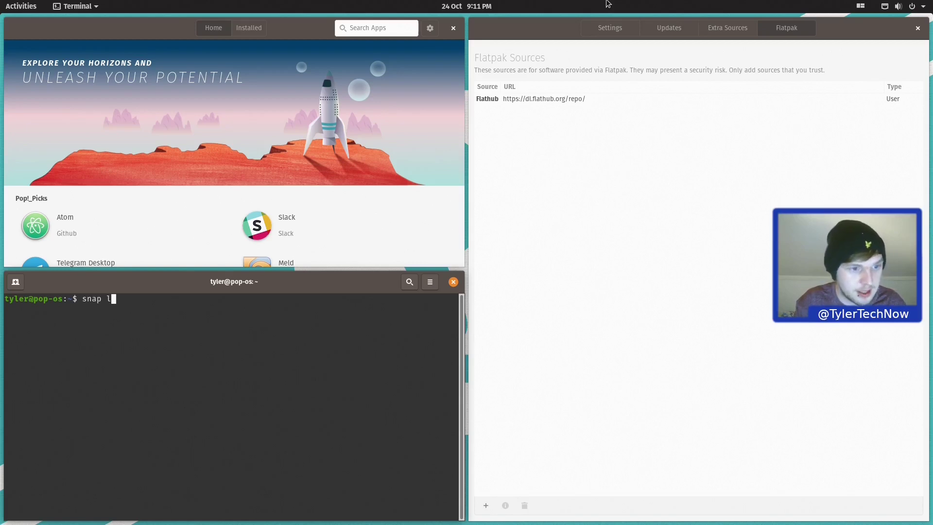
{"action": "key", "text": "Return"}
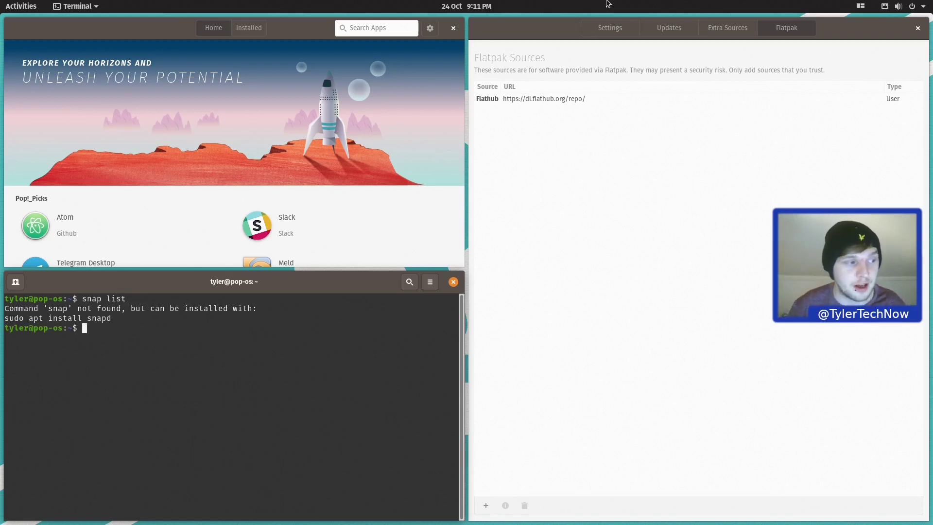
{"action": "left_click", "coordinate": [453, 281]}
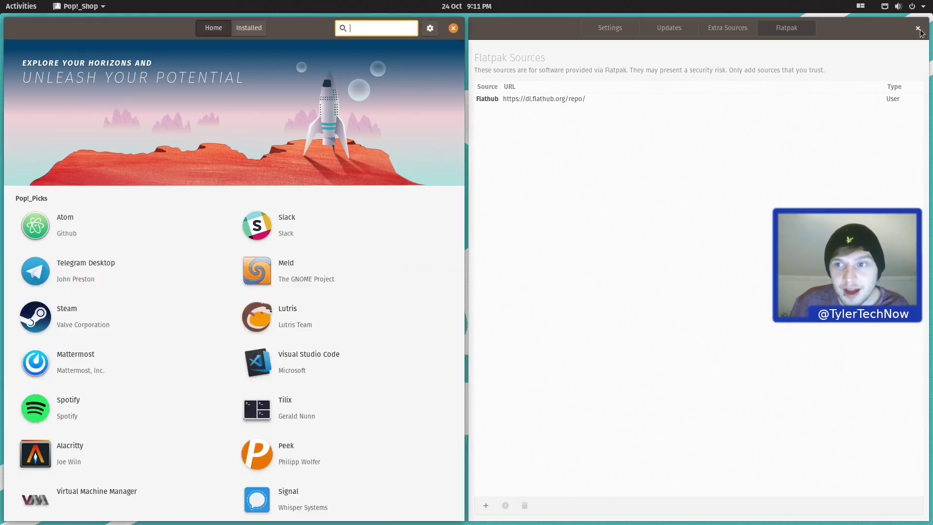
Step: Close the sources window, maximise Pop!_Shop, install Kdenlive, then search 'tweaks'
{"action": "left_click", "coordinate": [917, 27]}
{"action": "key", "text": "super+Up"}
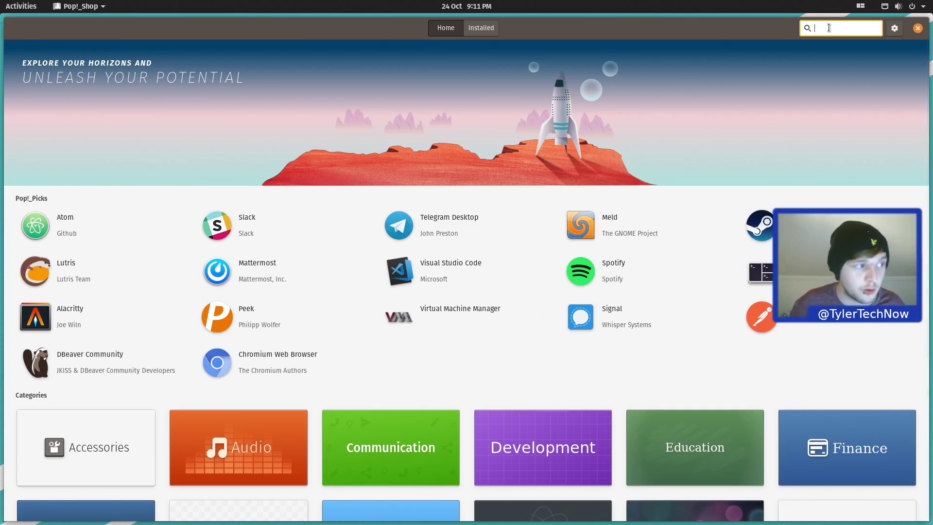
{"action": "type", "text": "kdenlive"}
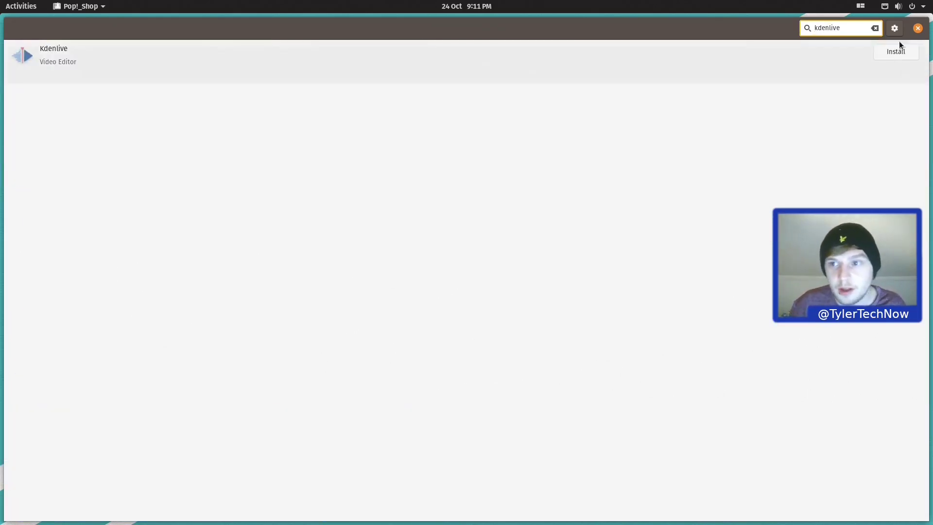
{"action": "left_click", "coordinate": [892, 52]}
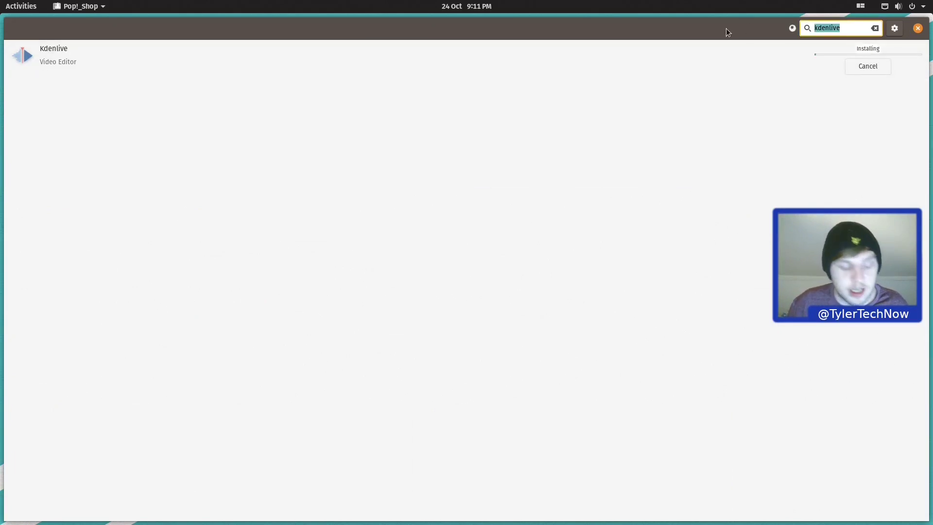
{"action": "type", "text": "tweaks"}
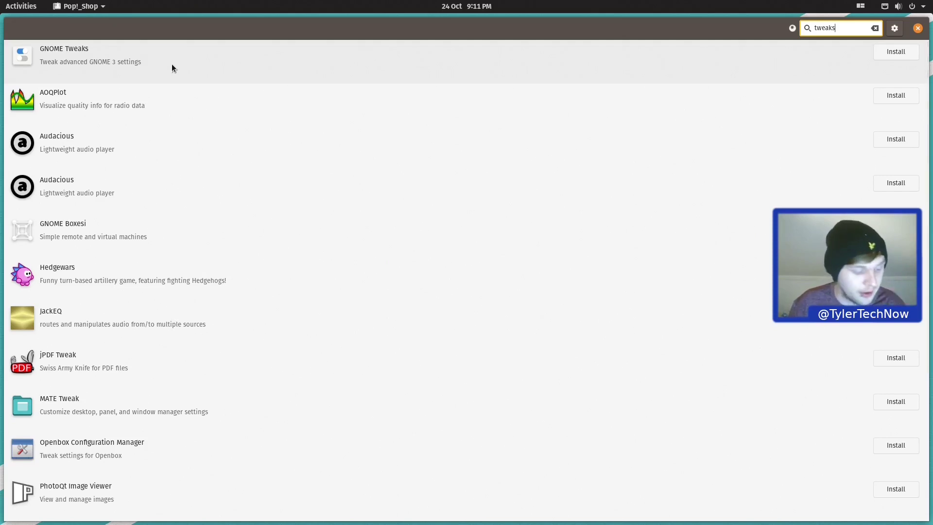
Step: Browse the built-in extensions in the Extensions app, then install GNOME Tweaks from Pop!_Shop
{"action": "key", "text": "super"}
{"action": "type", "text": "ex"}
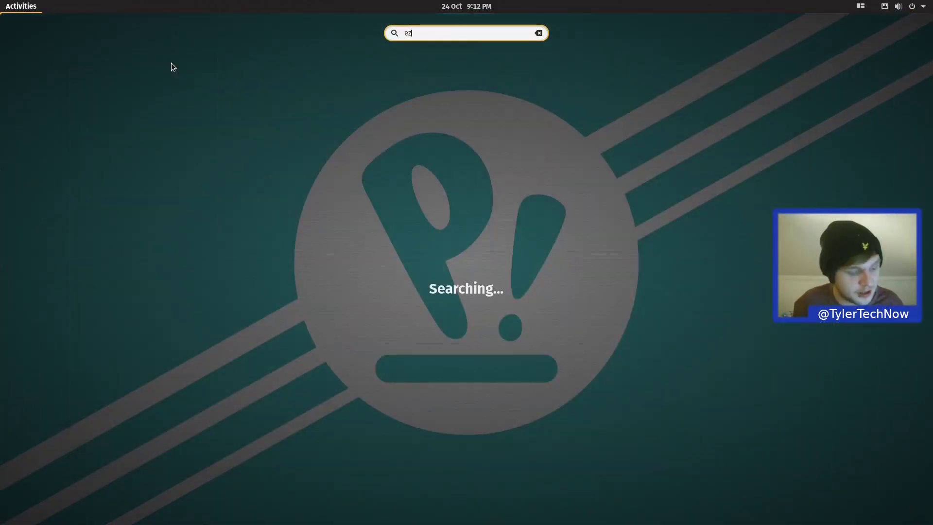
{"action": "key", "text": "Return"}
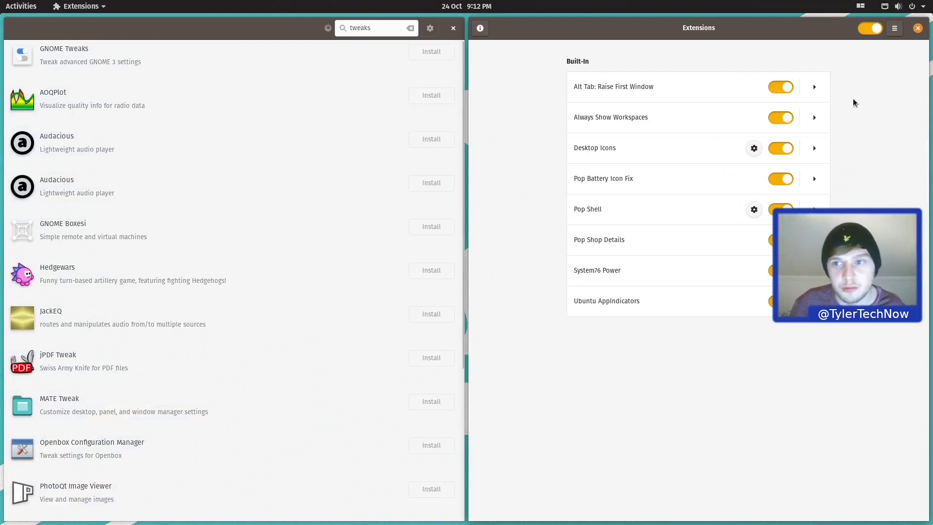
{"action": "left_click", "coordinate": [917, 28]}
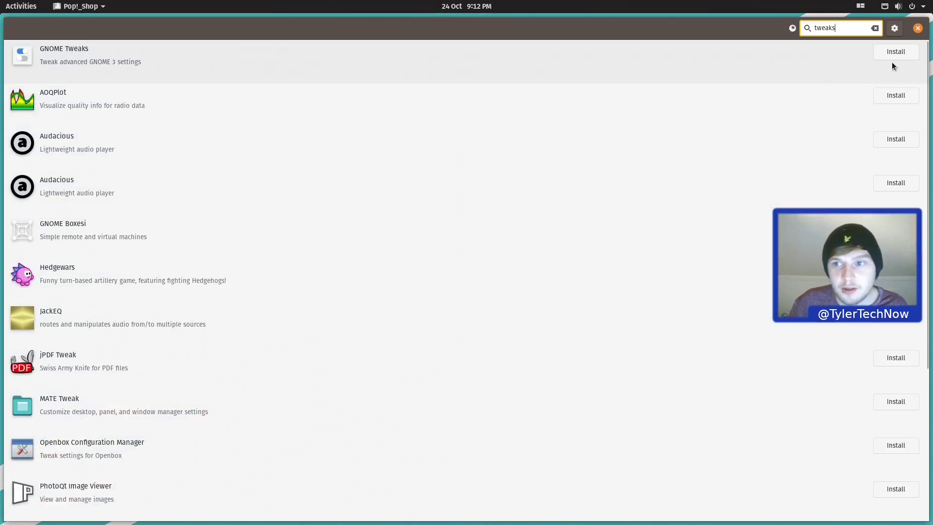
{"action": "left_click", "coordinate": [893, 54]}
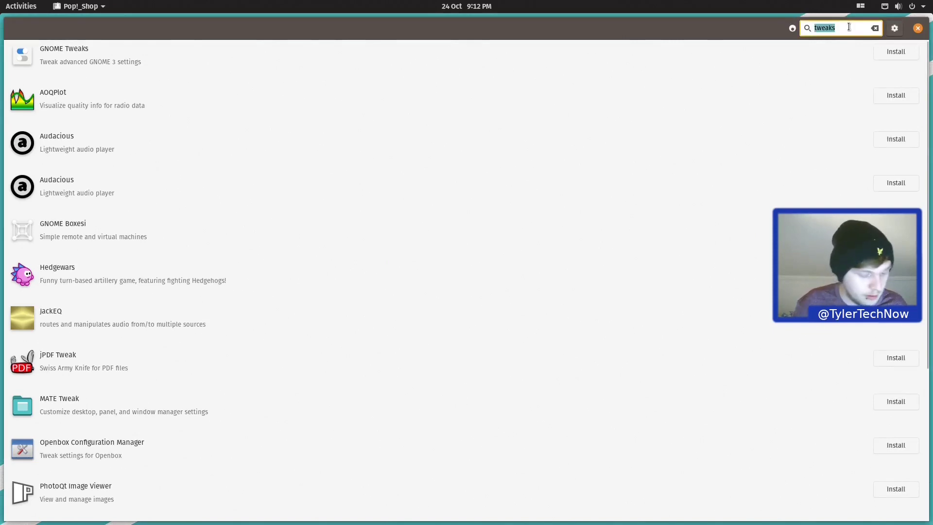
Step: Install GIMP and Steam from Pop!_Shop, authorising the Steam install with the account password
{"action": "type", "text": "gimp"}
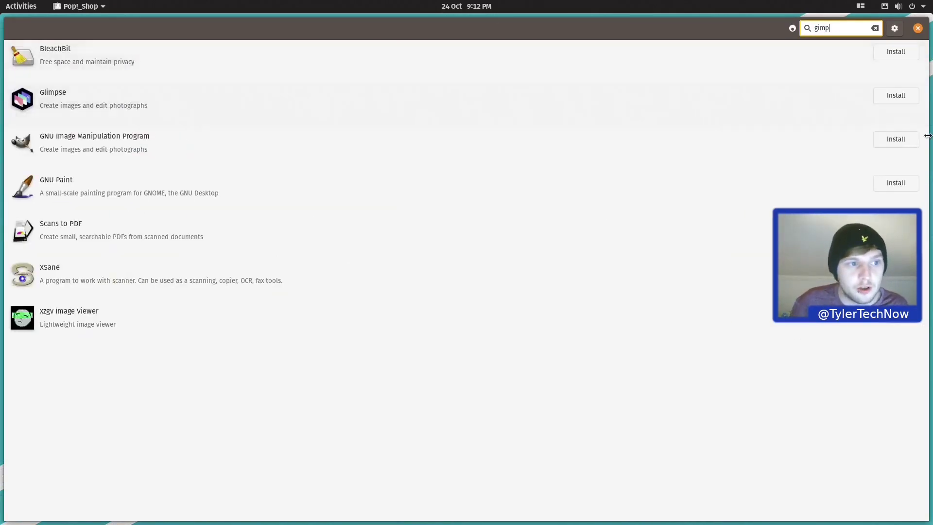
{"action": "left_click", "coordinate": [901, 141]}
{"action": "triple_click", "coordinate": [838, 35]}
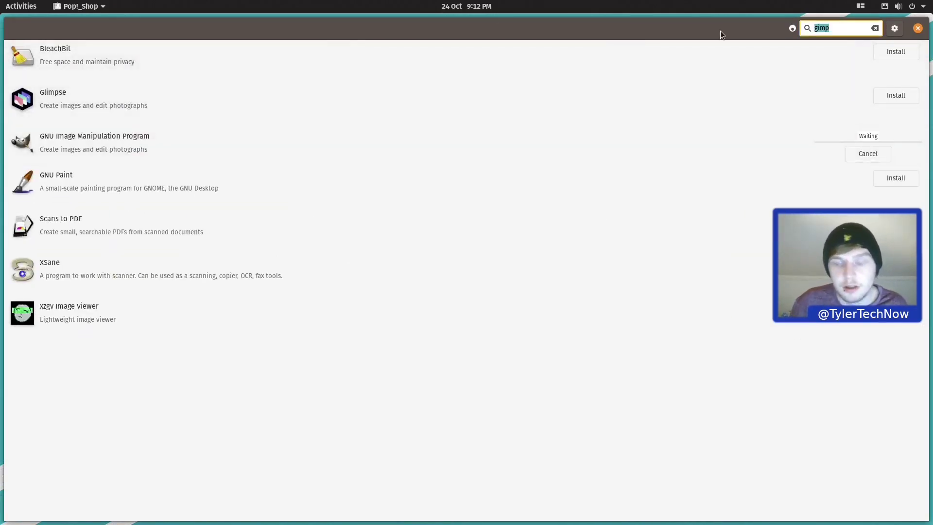
{"action": "type", "text": "steam"}
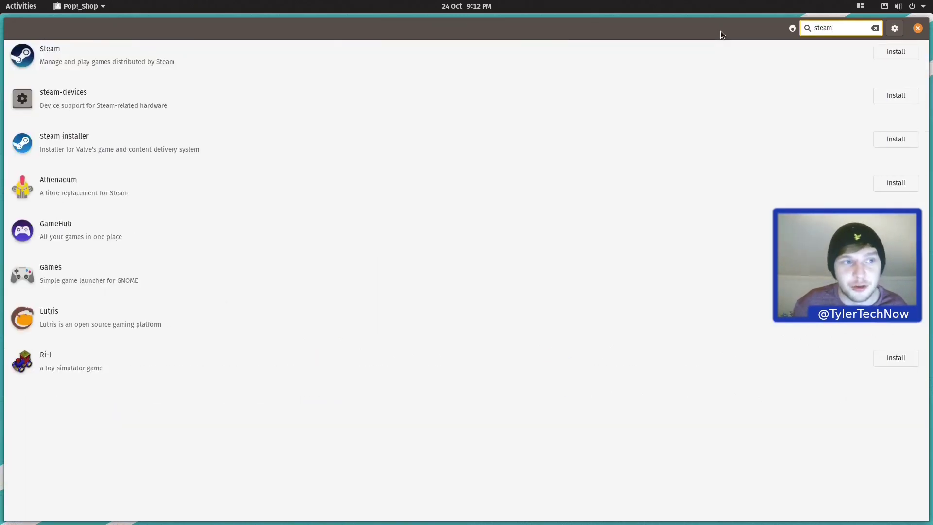
{"action": "left_click", "coordinate": [896, 52]}
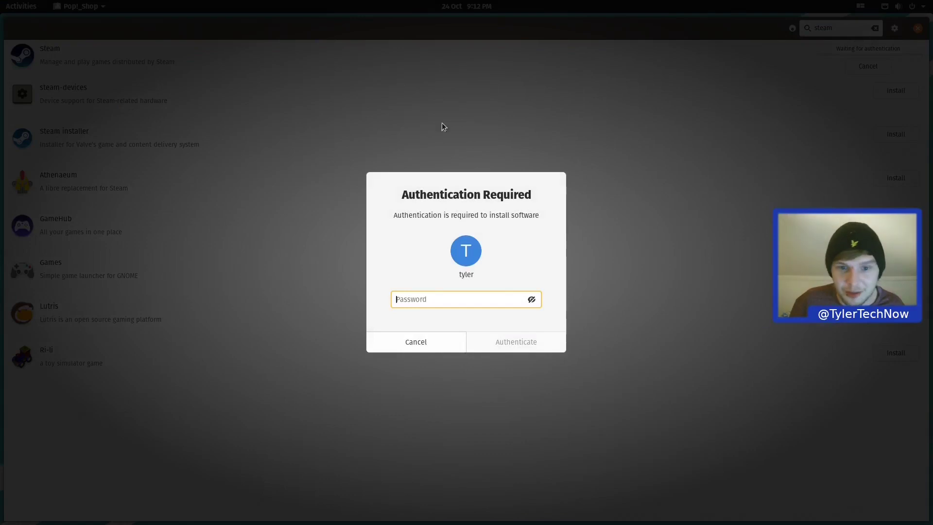
{"action": "type", "text": "********"}
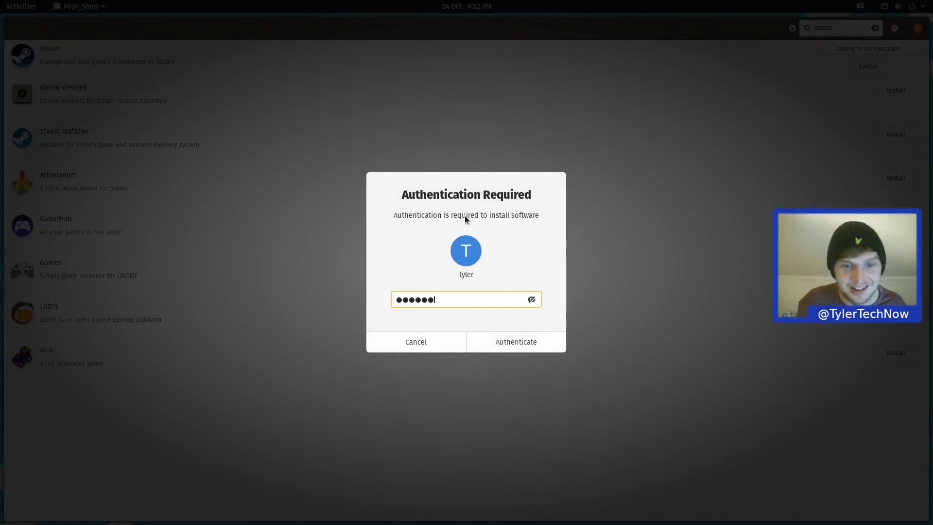
{"action": "key", "text": "Return"}
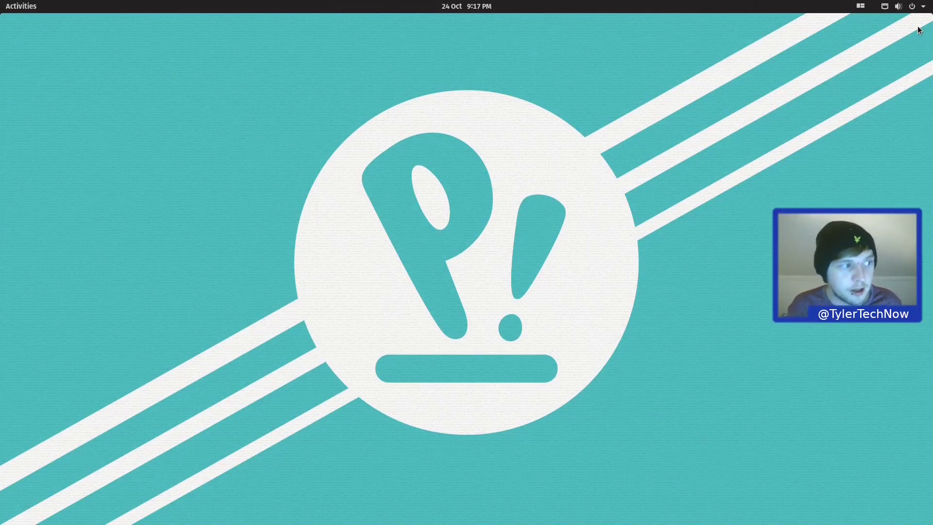
Step: Launch the Tweaks app from the Activities app grid
{"action": "key", "text": "super"}
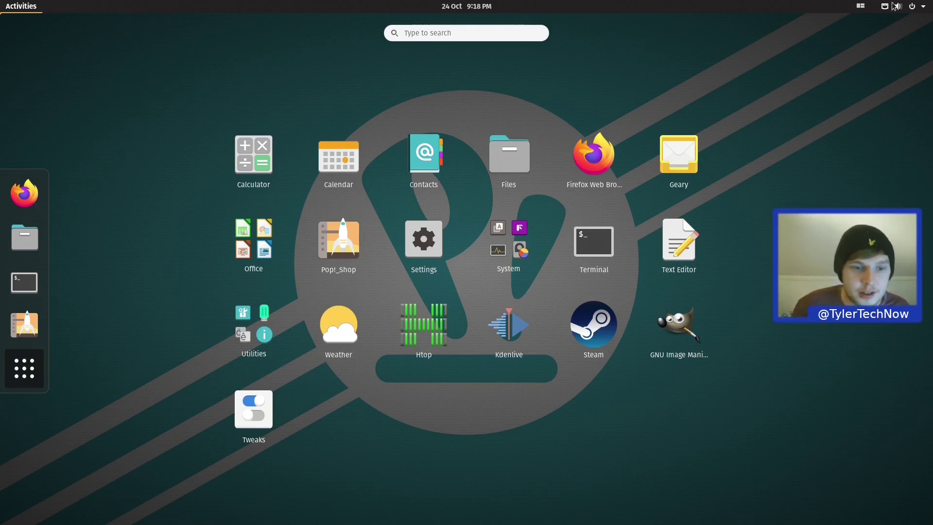
{"action": "left_click", "coordinate": [242, 418]}
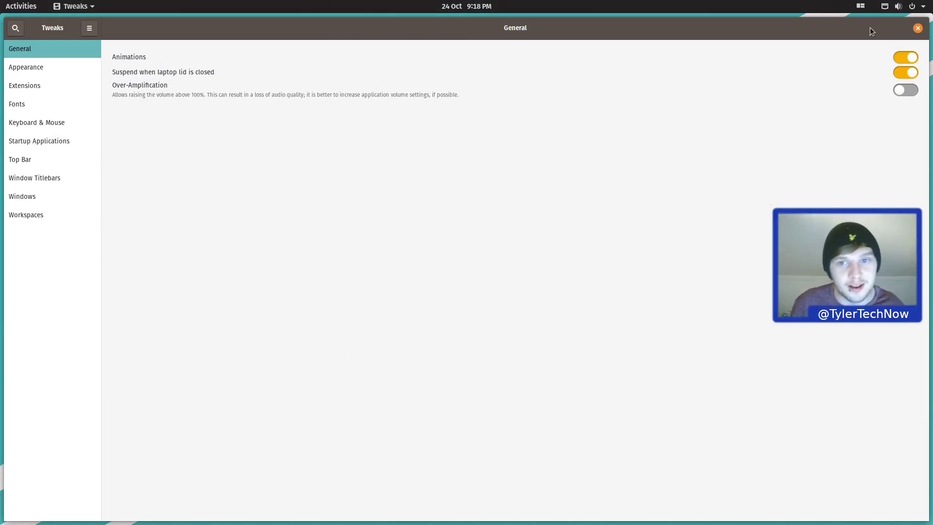
Step: Switch on the Maximise and Minimise buttons on the Window Titlebars page
{"action": "left_click", "coordinate": [42, 178]}
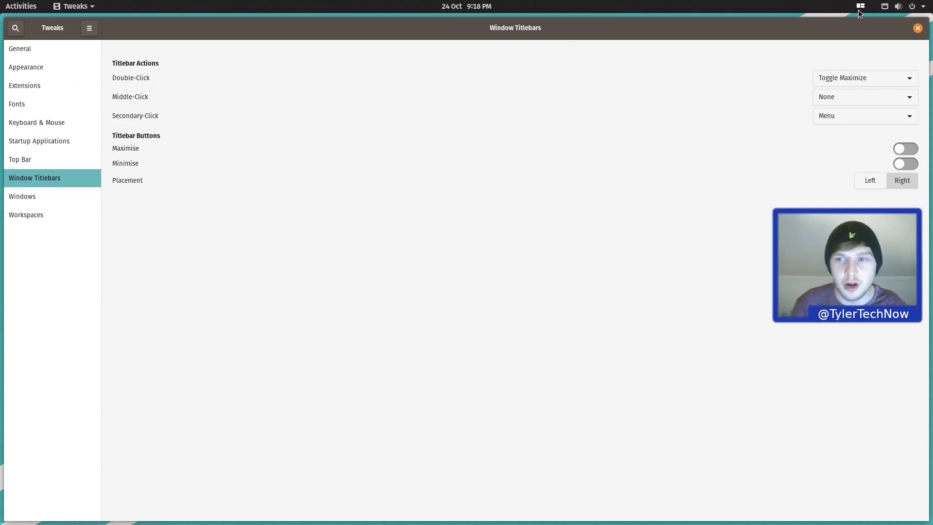
{"action": "left_click", "coordinate": [906, 148]}
{"action": "left_click", "coordinate": [909, 163]}
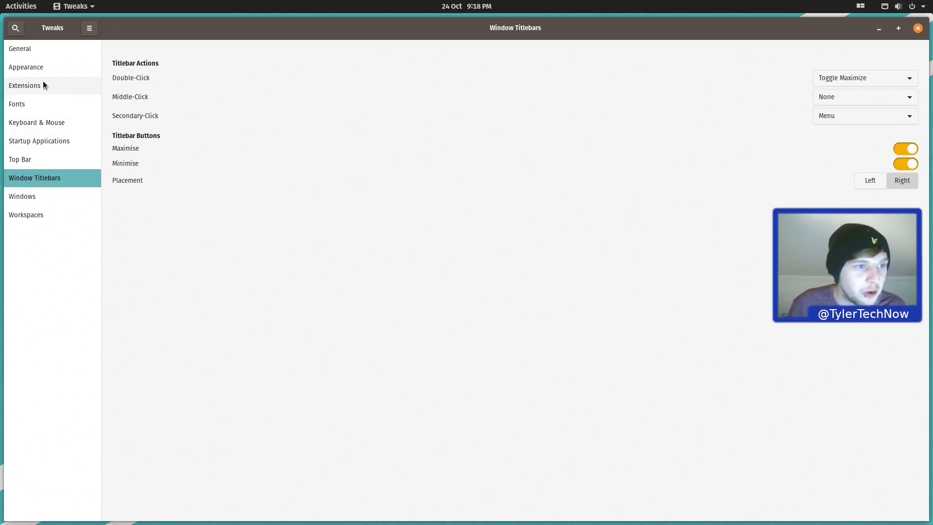
Step: Open Tweaks' Appearance page and check the icon theme list, keeping Pop
{"action": "left_click", "coordinate": [30, 69]}
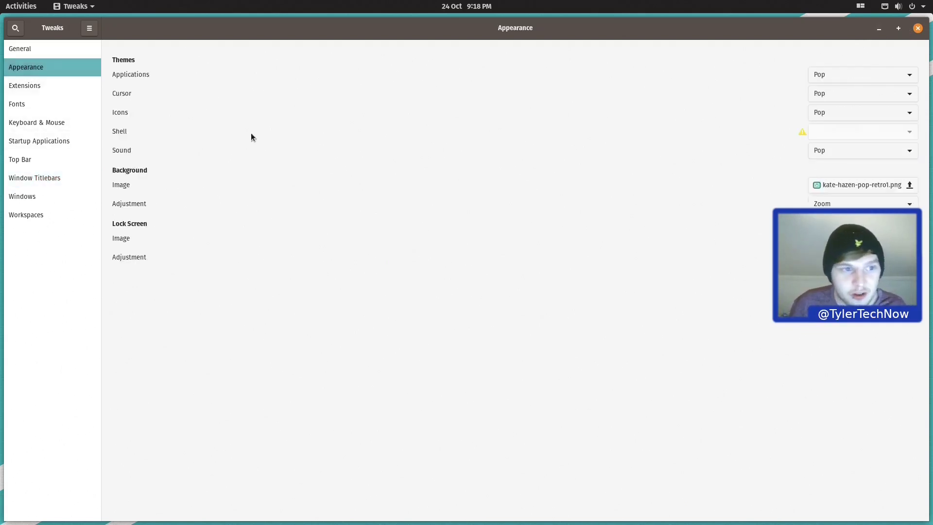
{"action": "left_click", "coordinate": [840, 112]}
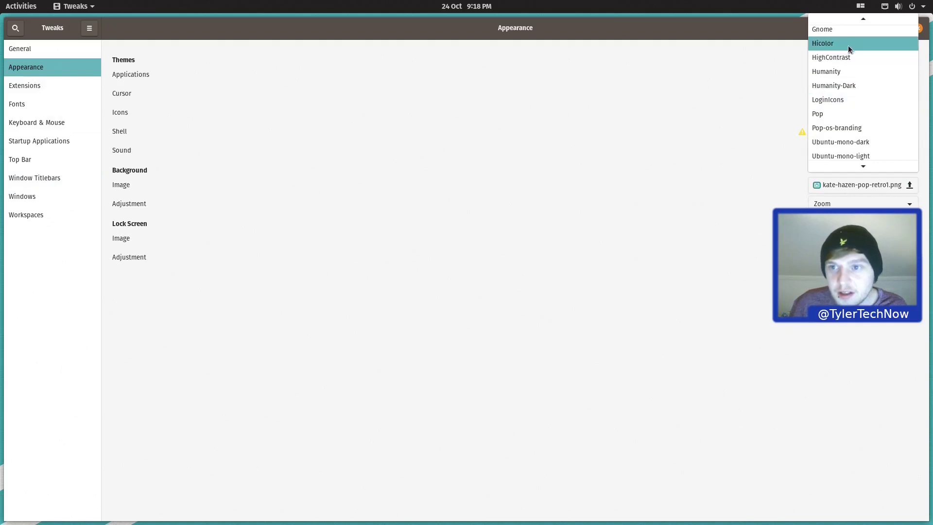
{"action": "mouse_move", "coordinate": [844, 23]}
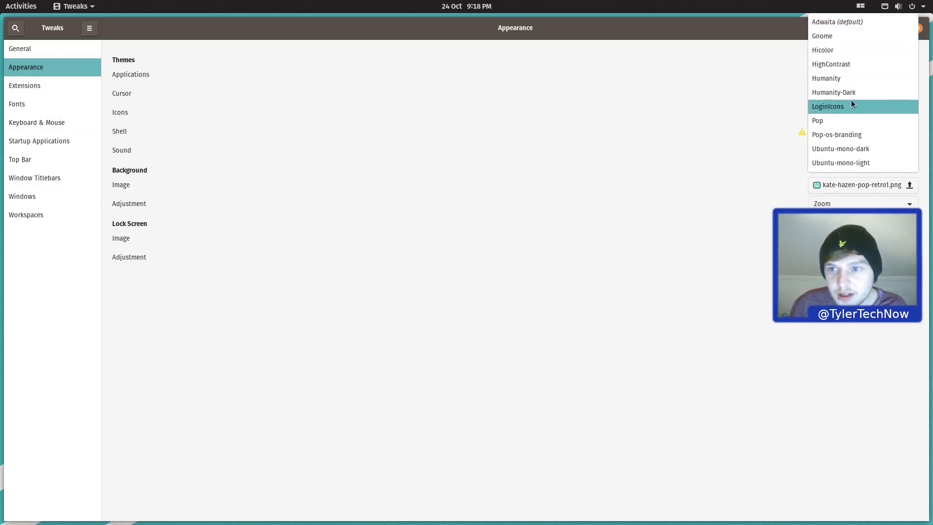
{"action": "left_click", "coordinate": [818, 125]}
Step: Launch Files beside Tweaks to preview icon themes
{"action": "key", "text": "super"}
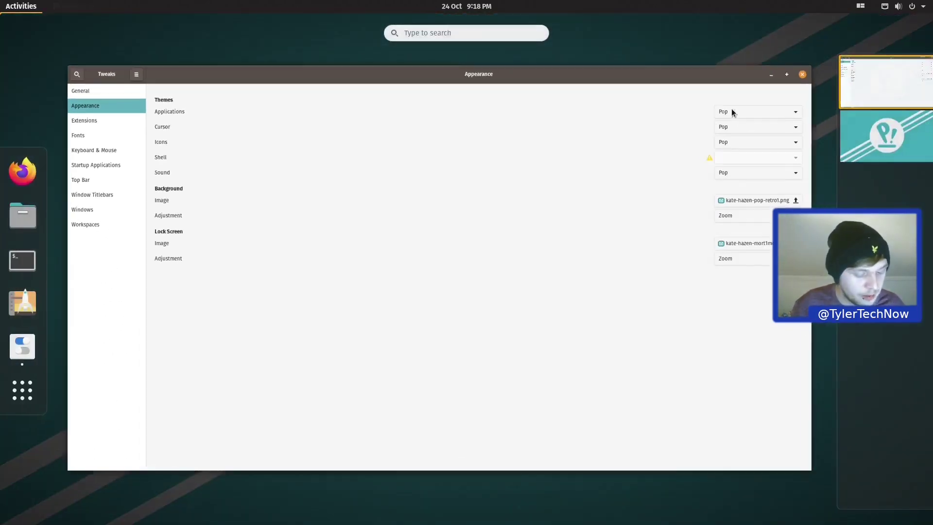
{"action": "type", "text": "file"}
{"action": "key", "text": "Return"}
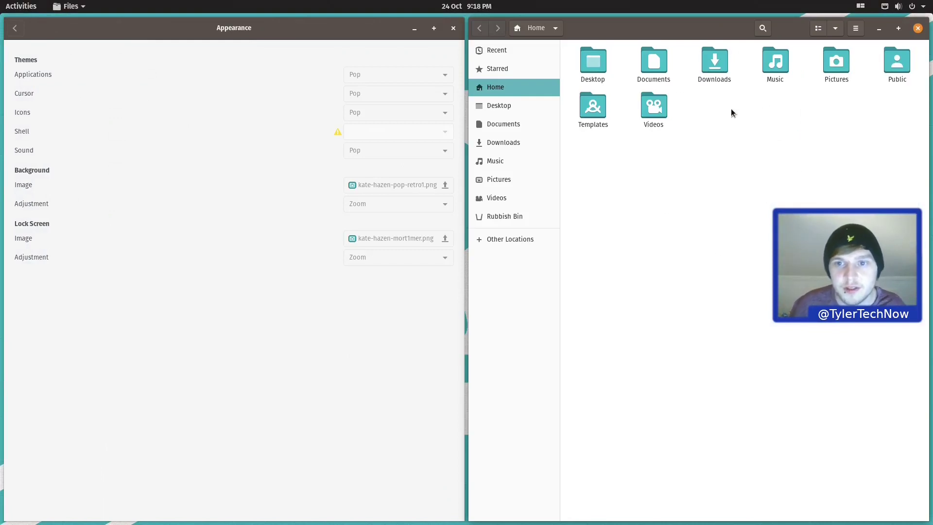
Step: Switch the Icons theme from Pop to Pop-os-branding to compare it on Files
{"action": "left_click", "coordinate": [365, 112]}
{"action": "left_click", "coordinate": [366, 113]}
{"action": "left_click", "coordinate": [362, 94]}
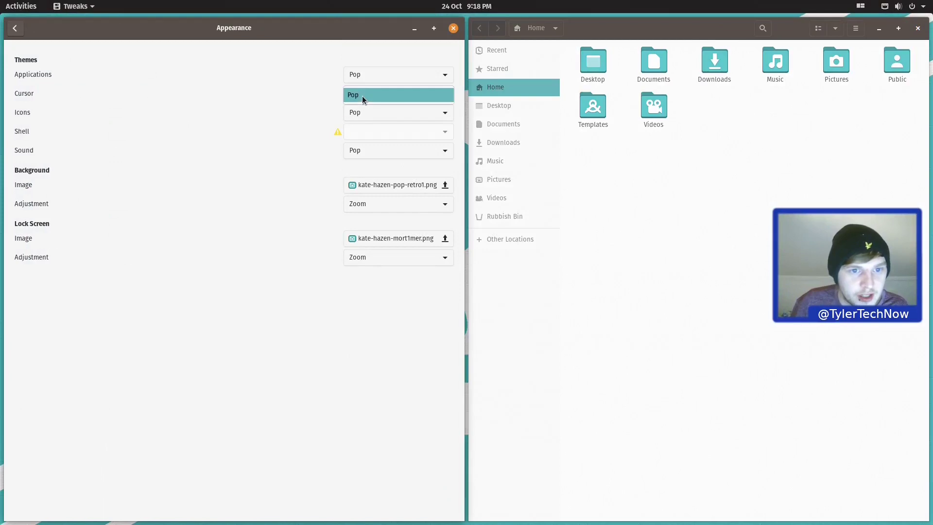
{"action": "left_click", "coordinate": [374, 95]}
{"action": "left_click", "coordinate": [382, 113]}
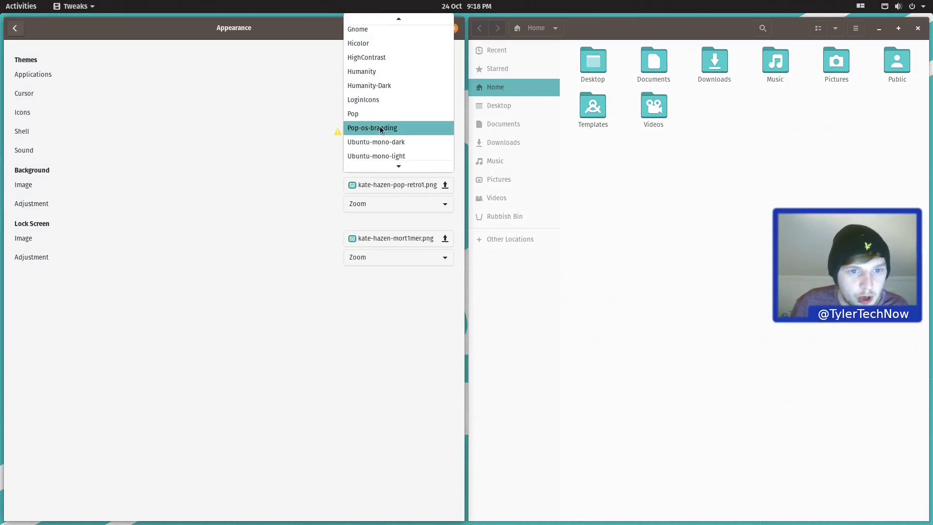
{"action": "left_click", "coordinate": [380, 128]}
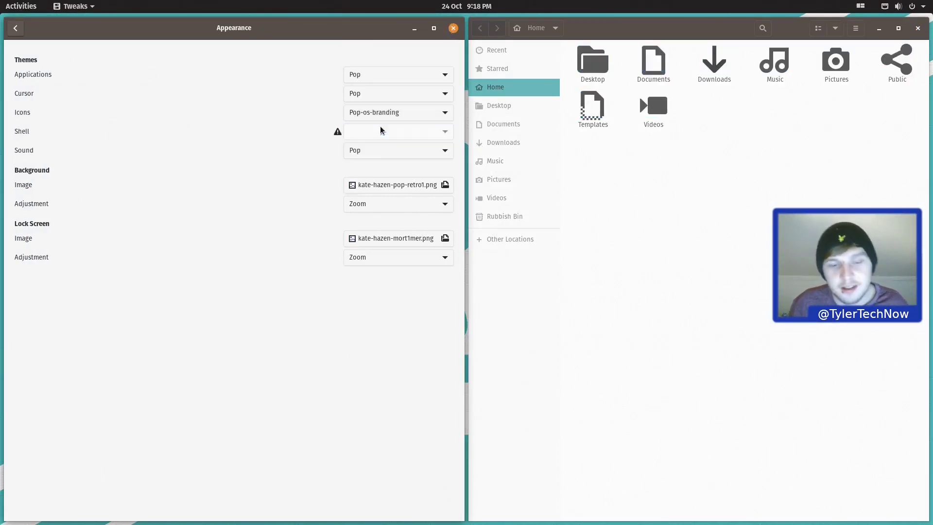
Step: Set the Icons theme back to Pop and close the Tweaks window
{"action": "key", "text": "super+a"}
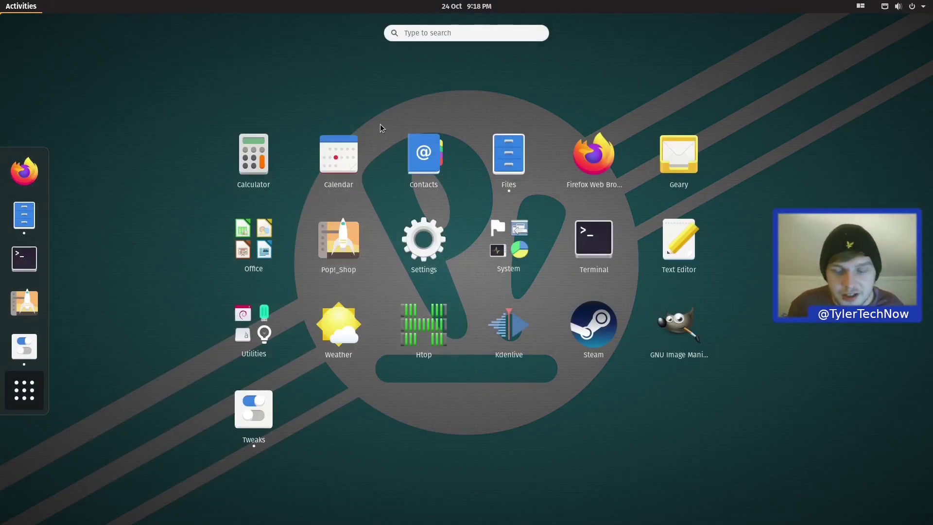
{"action": "key", "text": "Escape"}
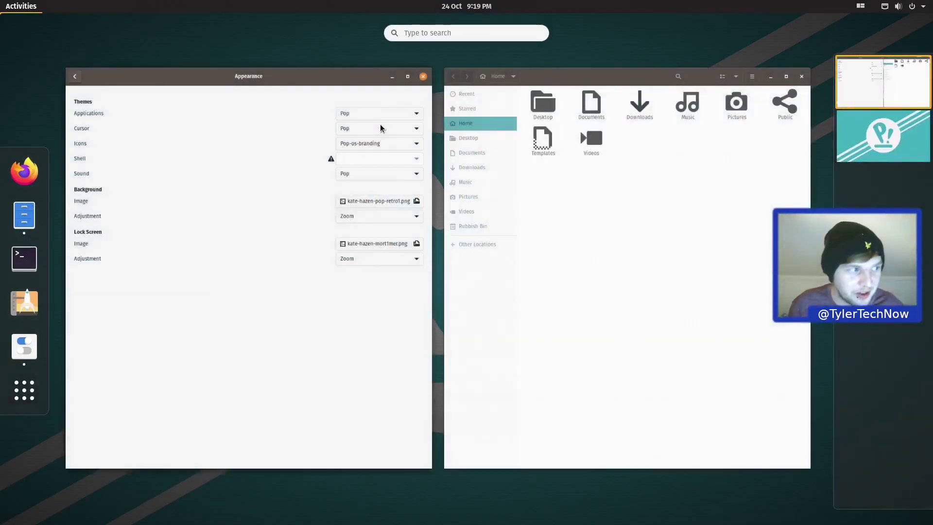
{"action": "left_click", "coordinate": [358, 133]}
{"action": "left_click", "coordinate": [397, 112]}
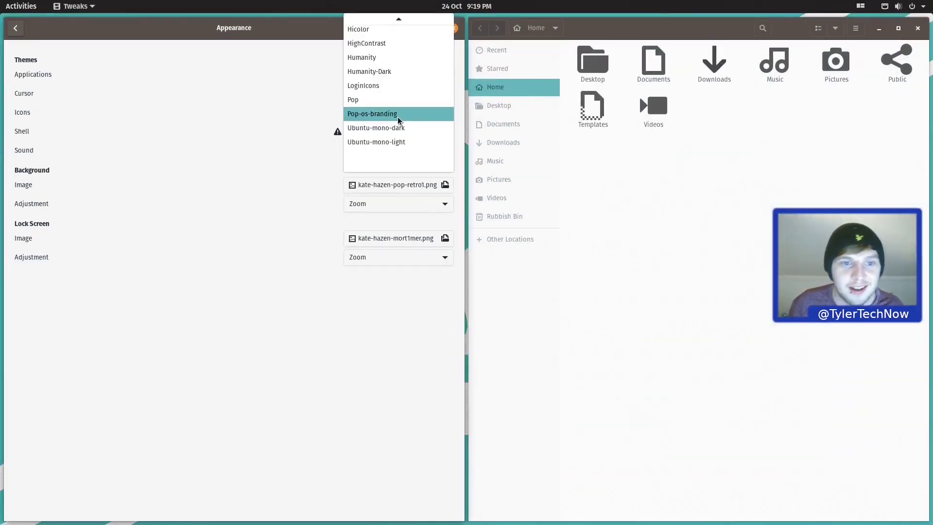
{"action": "left_click", "coordinate": [378, 98]}
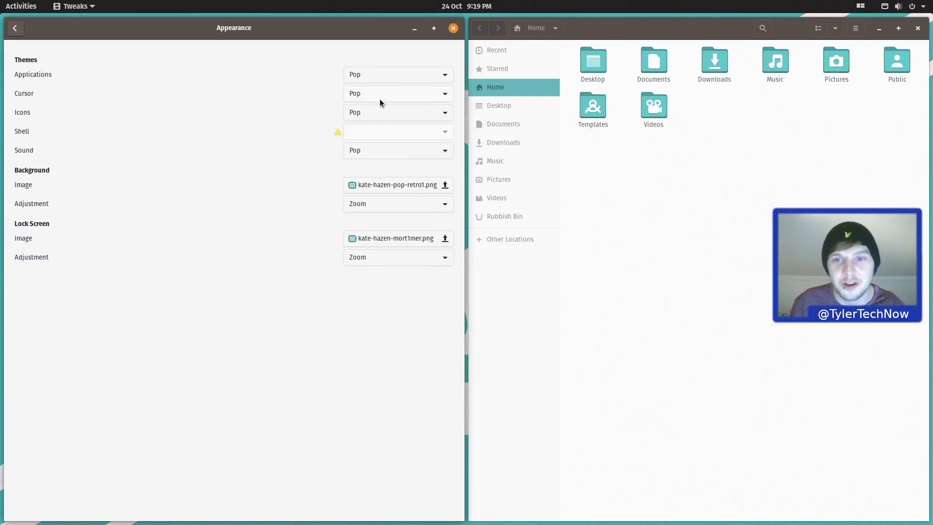
{"action": "left_click_drag", "start_coordinate": [908, 143], "coordinate": [648, 142]}
{"action": "left_click", "coordinate": [453, 28]}
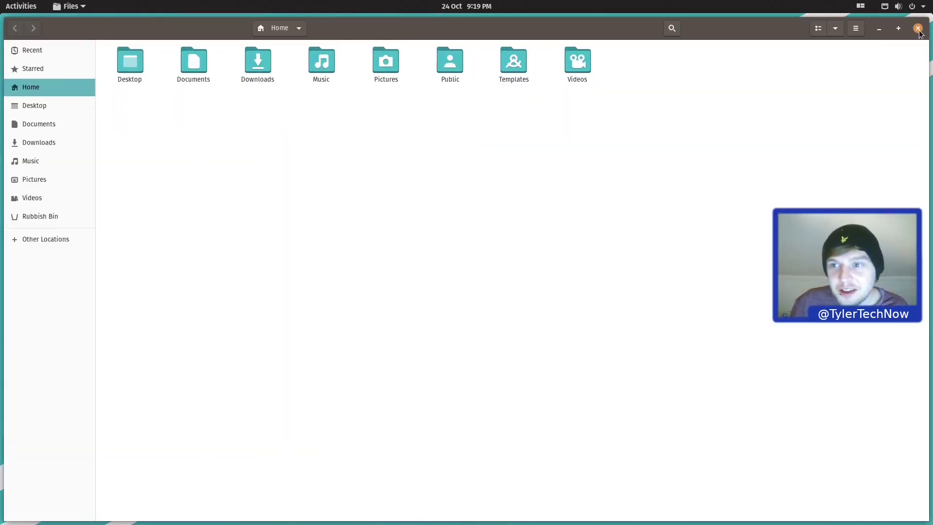
Step: Close the Files window
{"action": "left_click", "coordinate": [917, 29]}
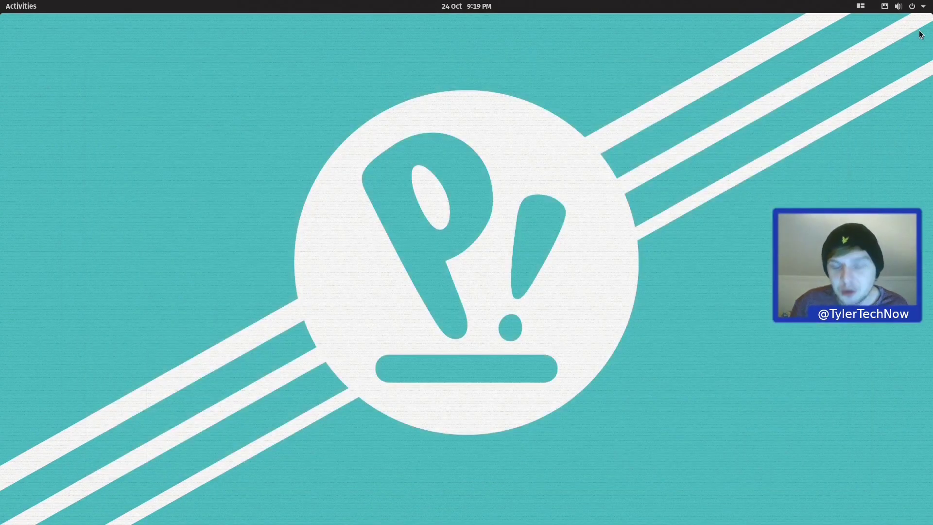